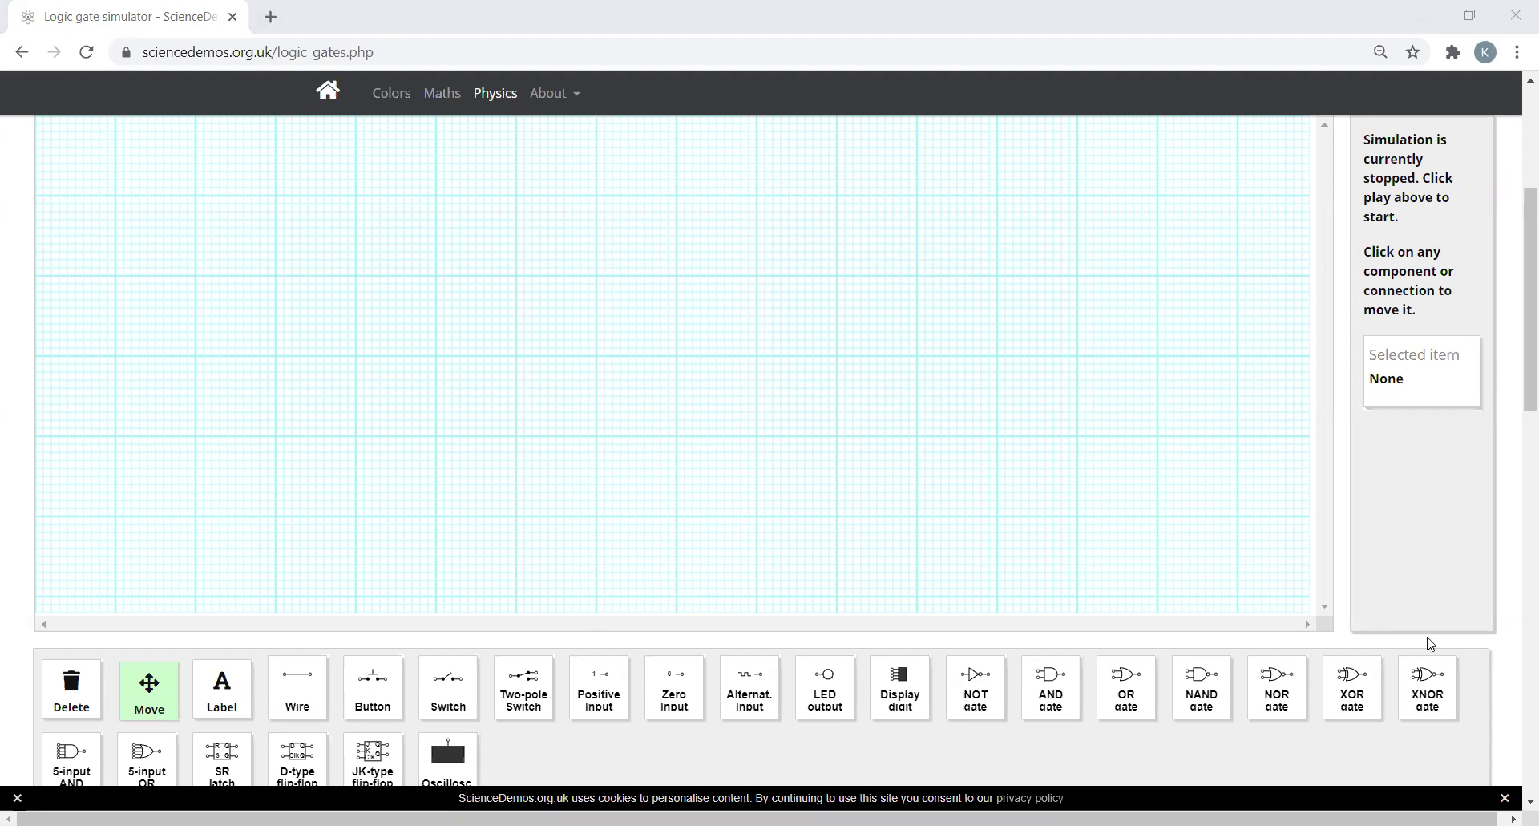
pyautogui.scroll(4, 1242, 617)
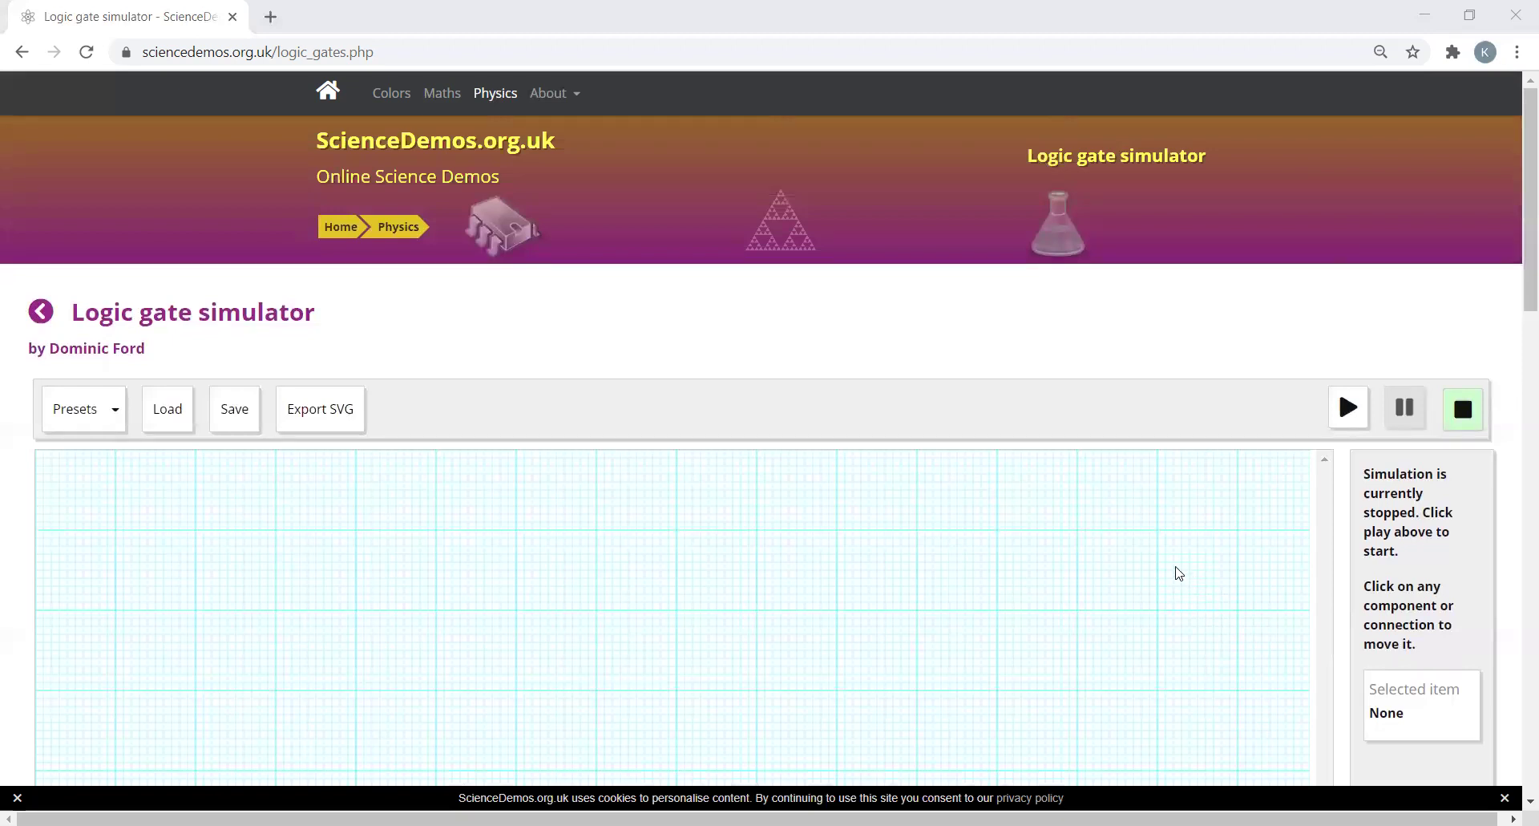
pyautogui.scroll(-6, 1154, 563)
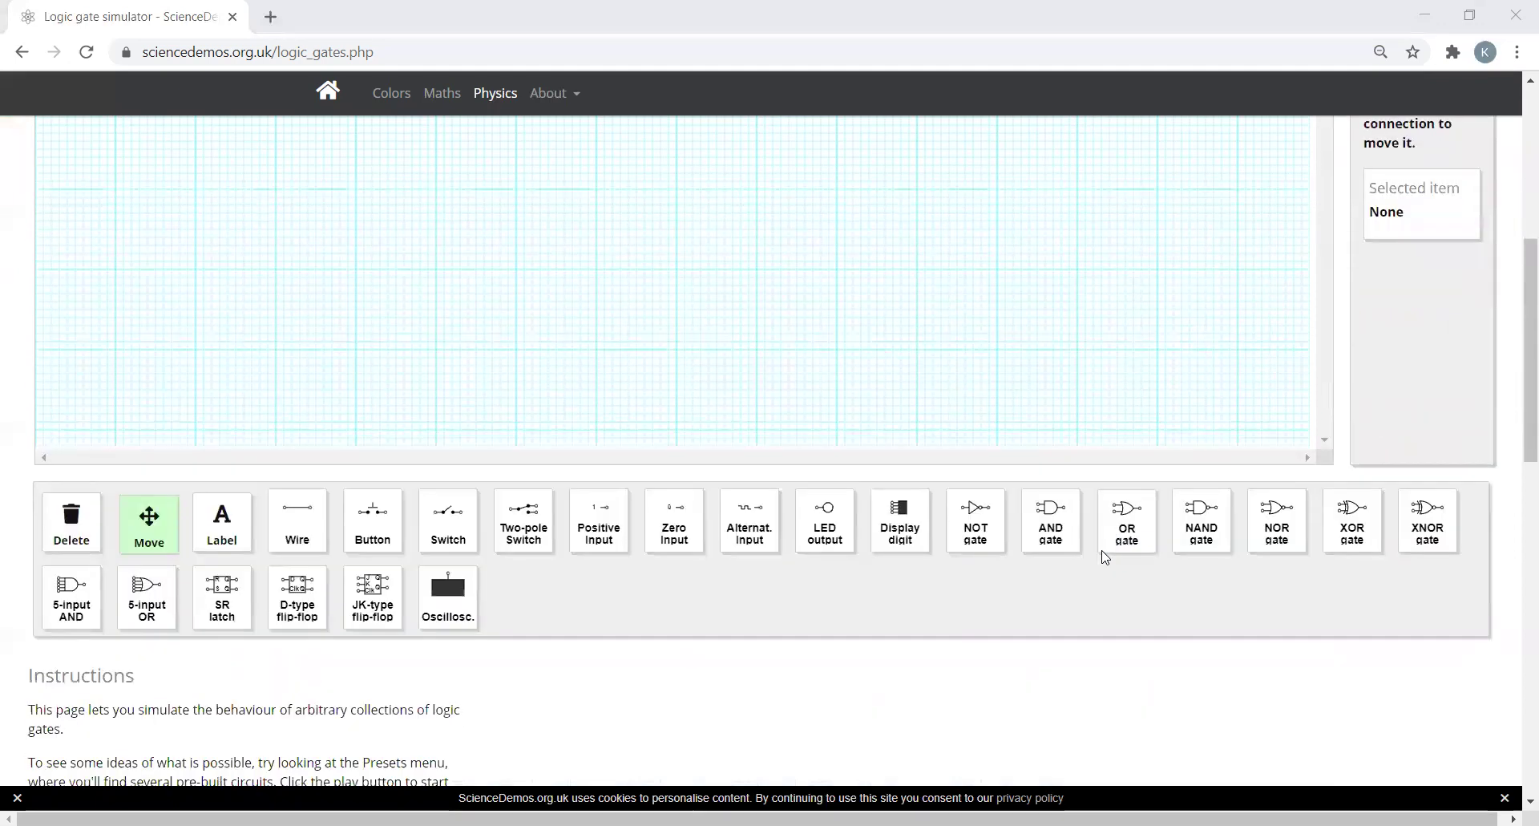
pyautogui.scroll(4, 1099, 554)
pyautogui.scroll(-4, 1105, 556)
pyautogui.scroll(2, 704, 568)
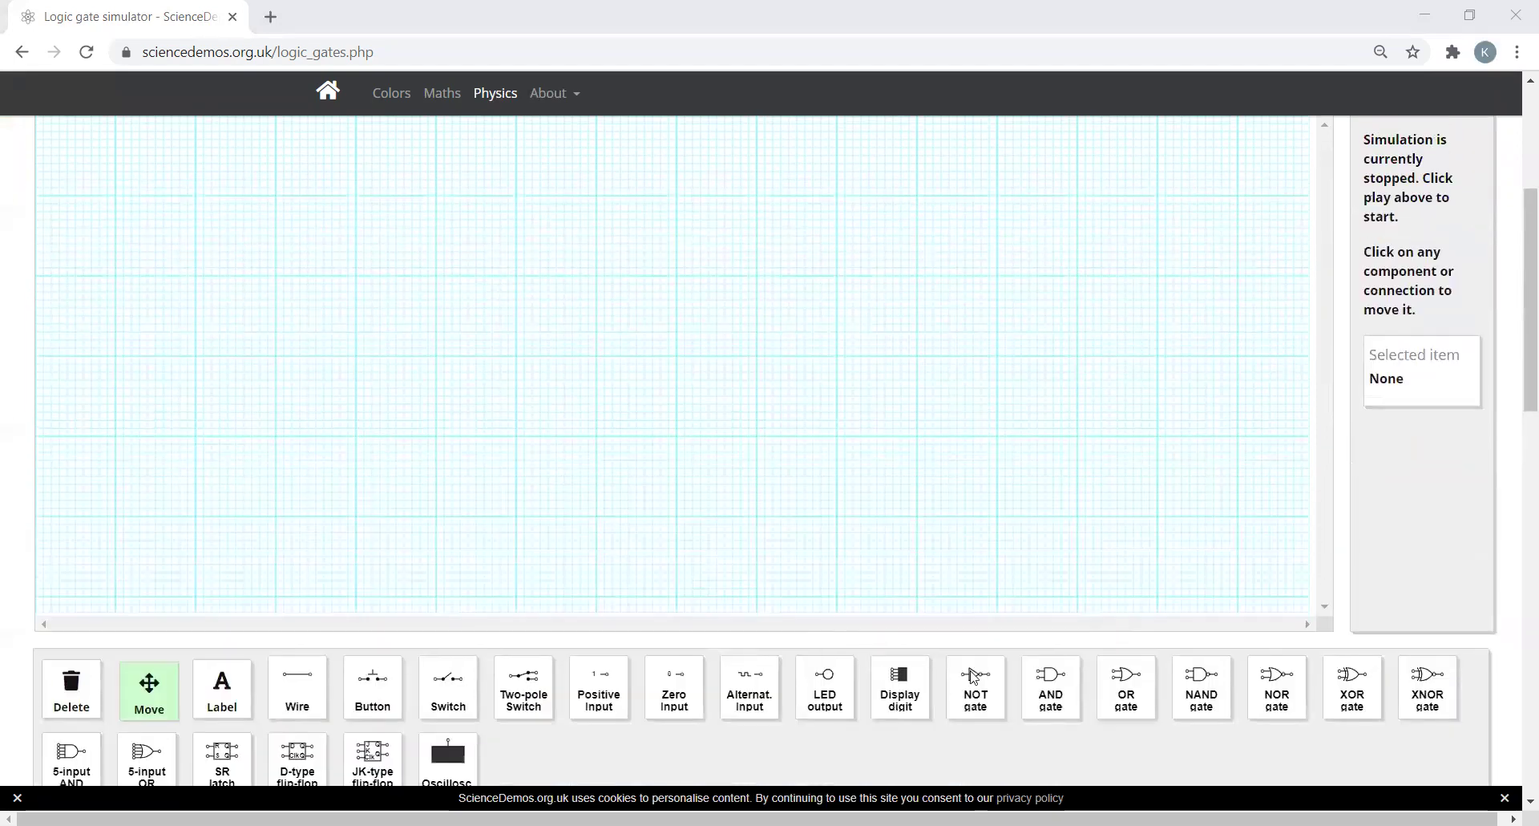
# Place an AND gate in the upper middle of the canvas and shift it slightly up and to the right
pyautogui.click(1061, 704)
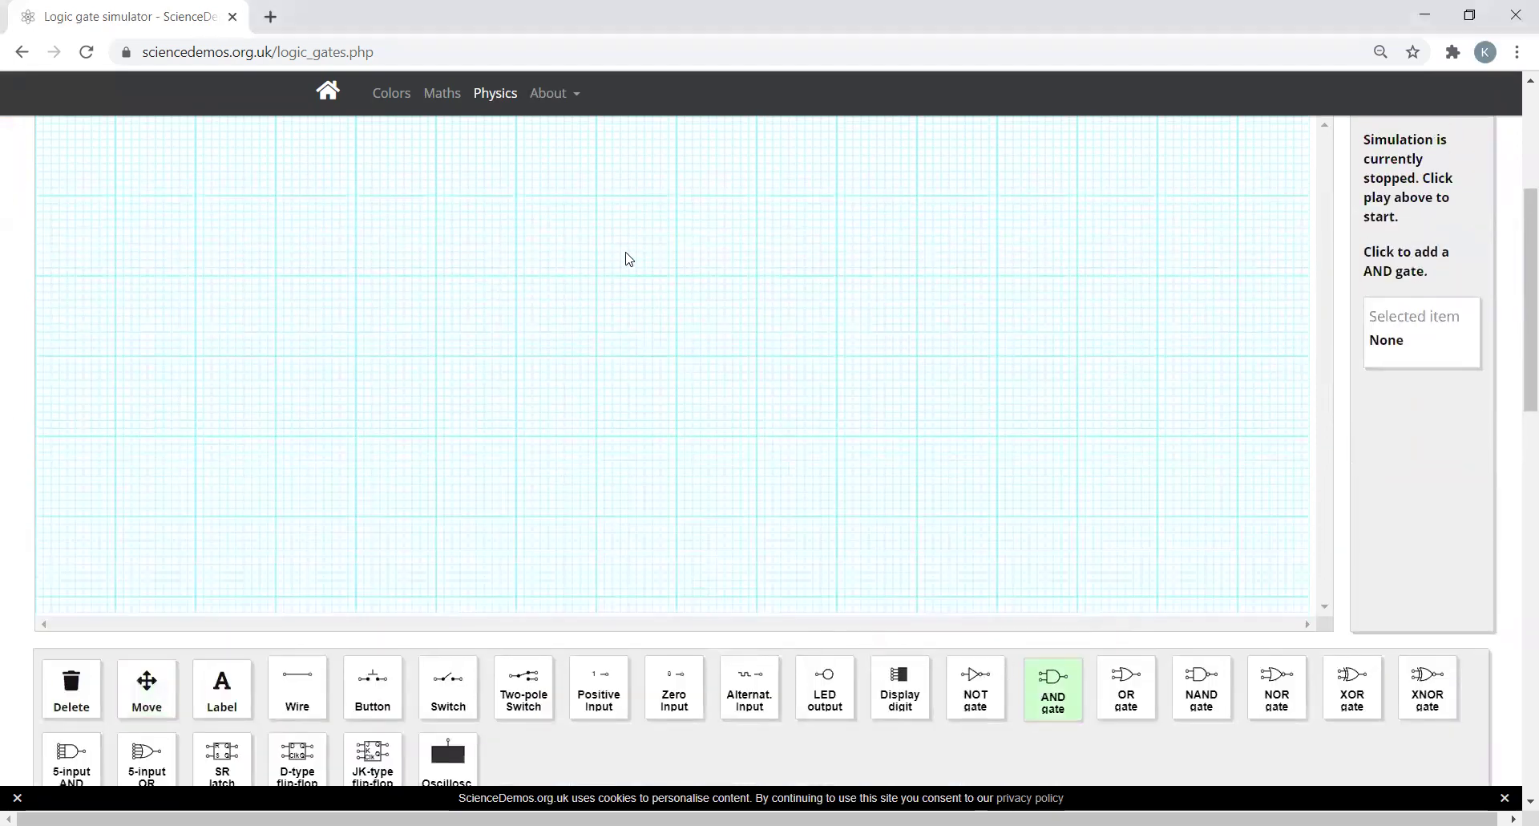
pyautogui.click(632, 279)
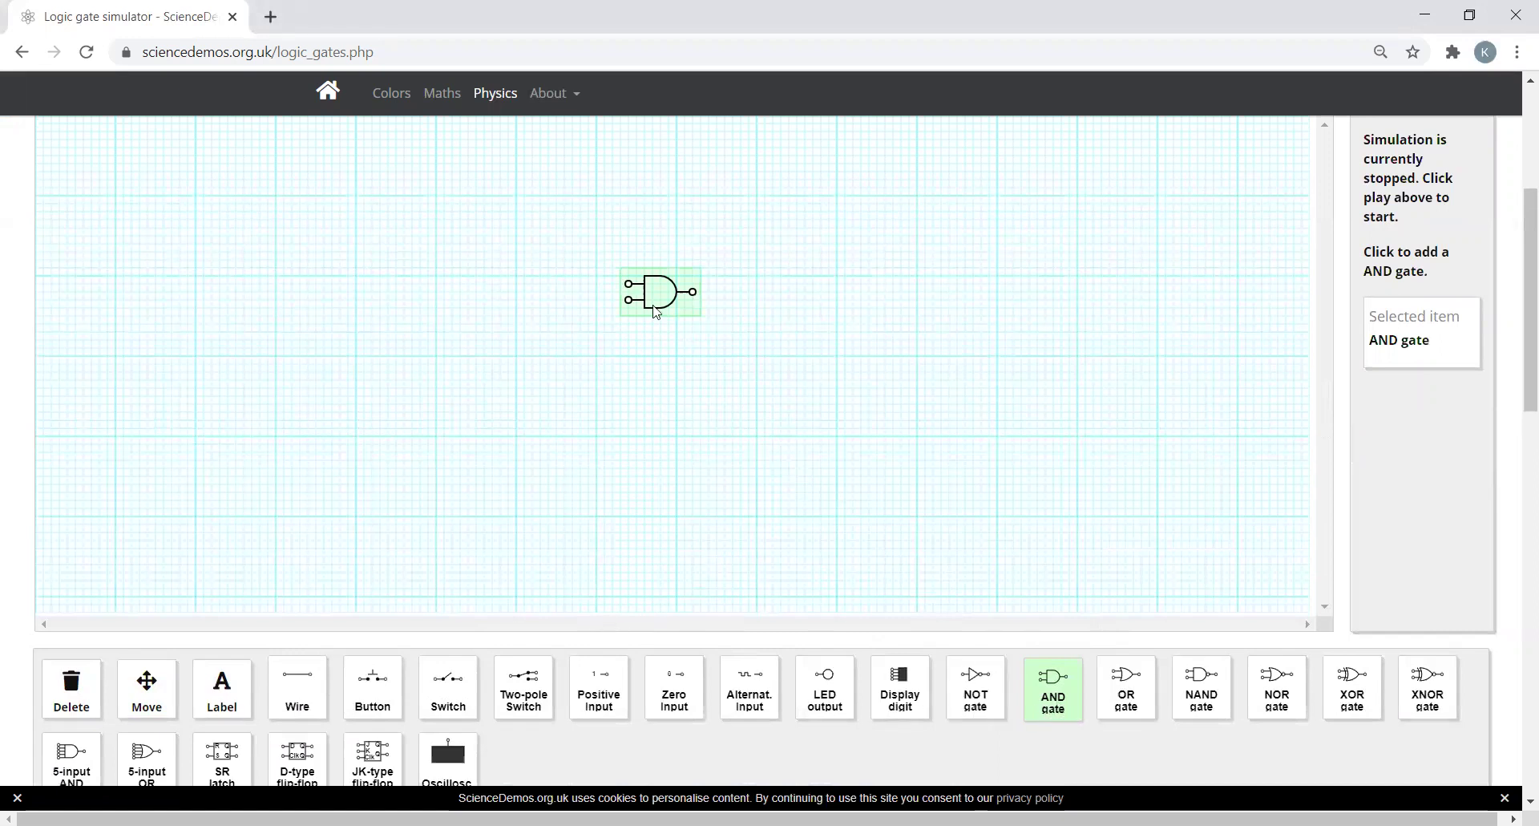
pyautogui.click(146, 685)
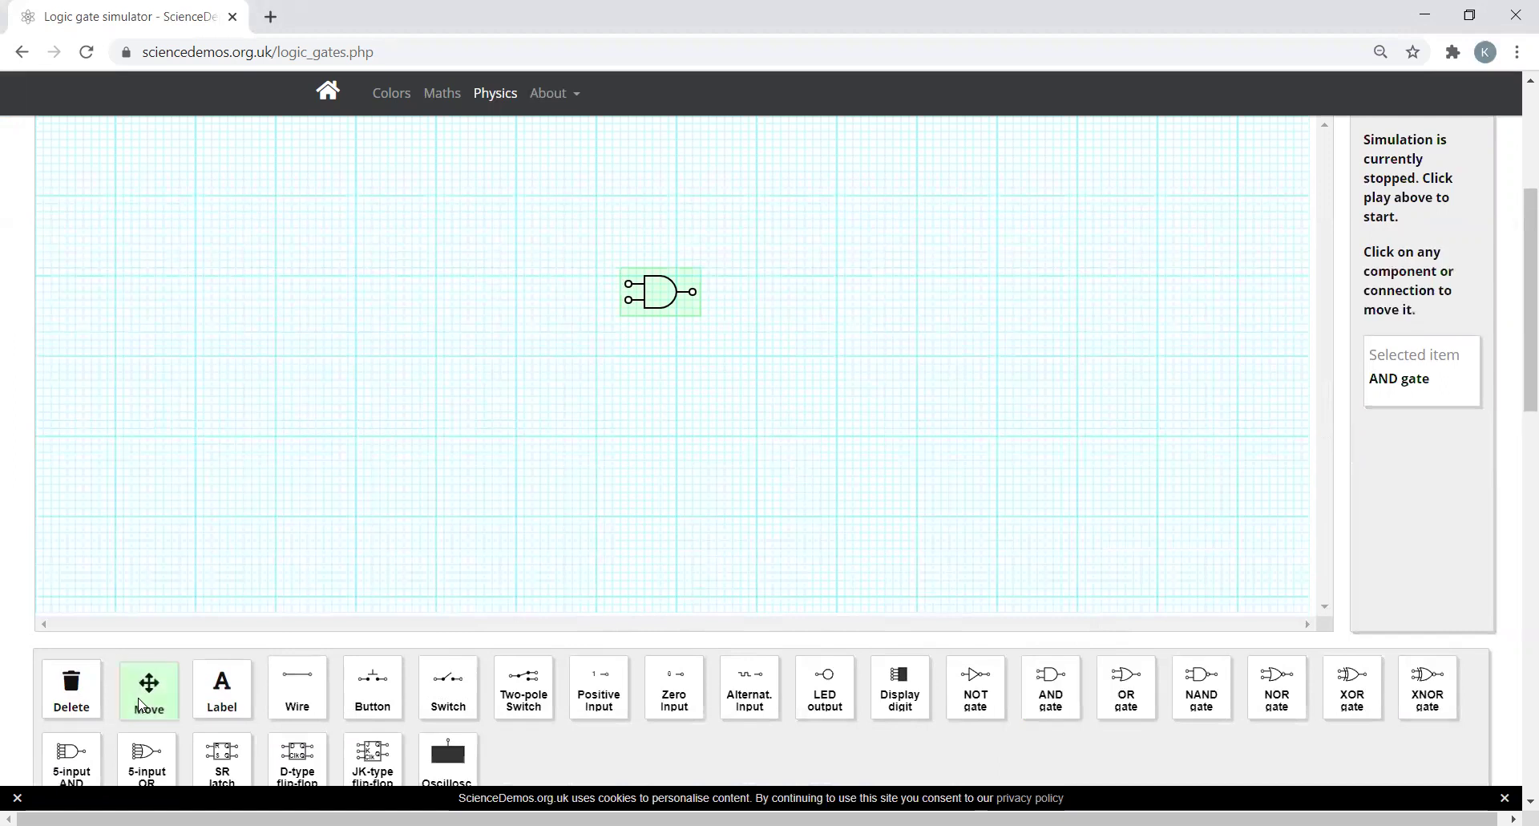
pyautogui.moveTo(669, 301); pyautogui.dragTo(739, 290)
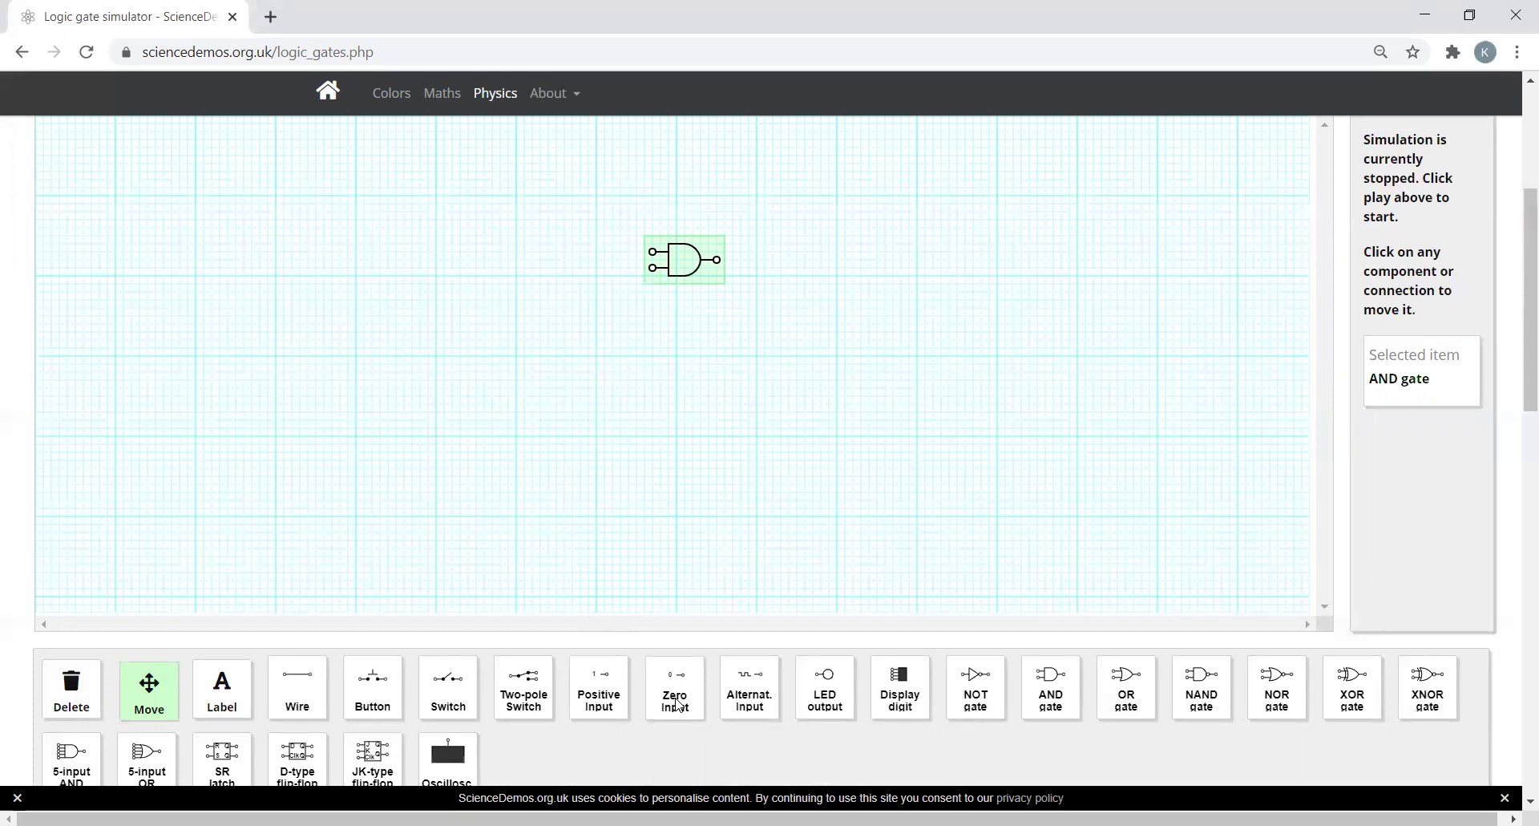
# Place two positive inputs, one above the other, to the left of the AND gate
pyautogui.click(602, 688)
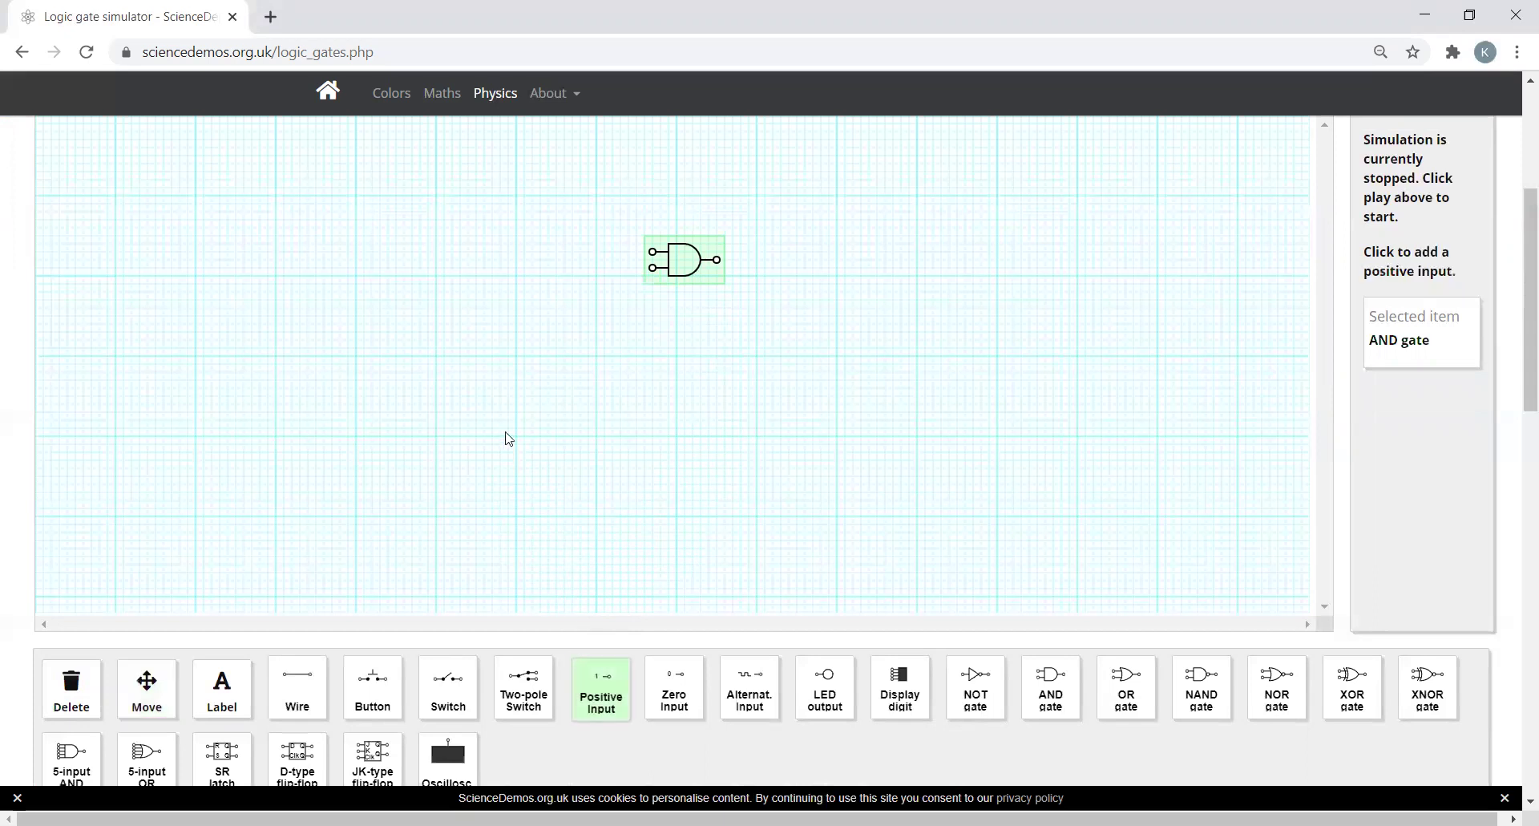
pyautogui.click(442, 214)
pyautogui.click(461, 315)
# Add two switches between the positive inputs and the AND gate, one beside each input
pyautogui.click(449, 686)
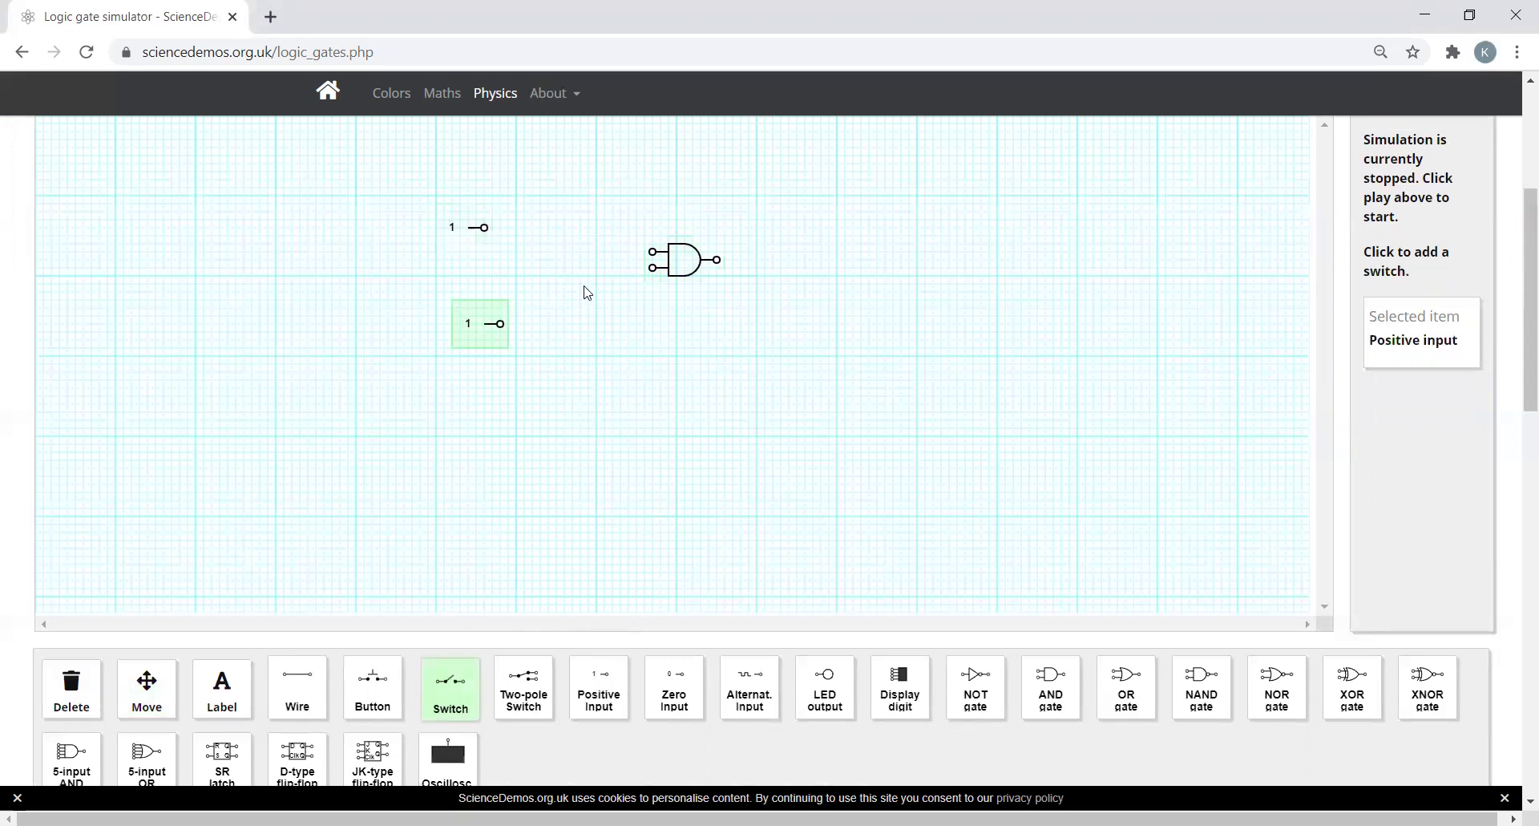
pyautogui.click(545, 233)
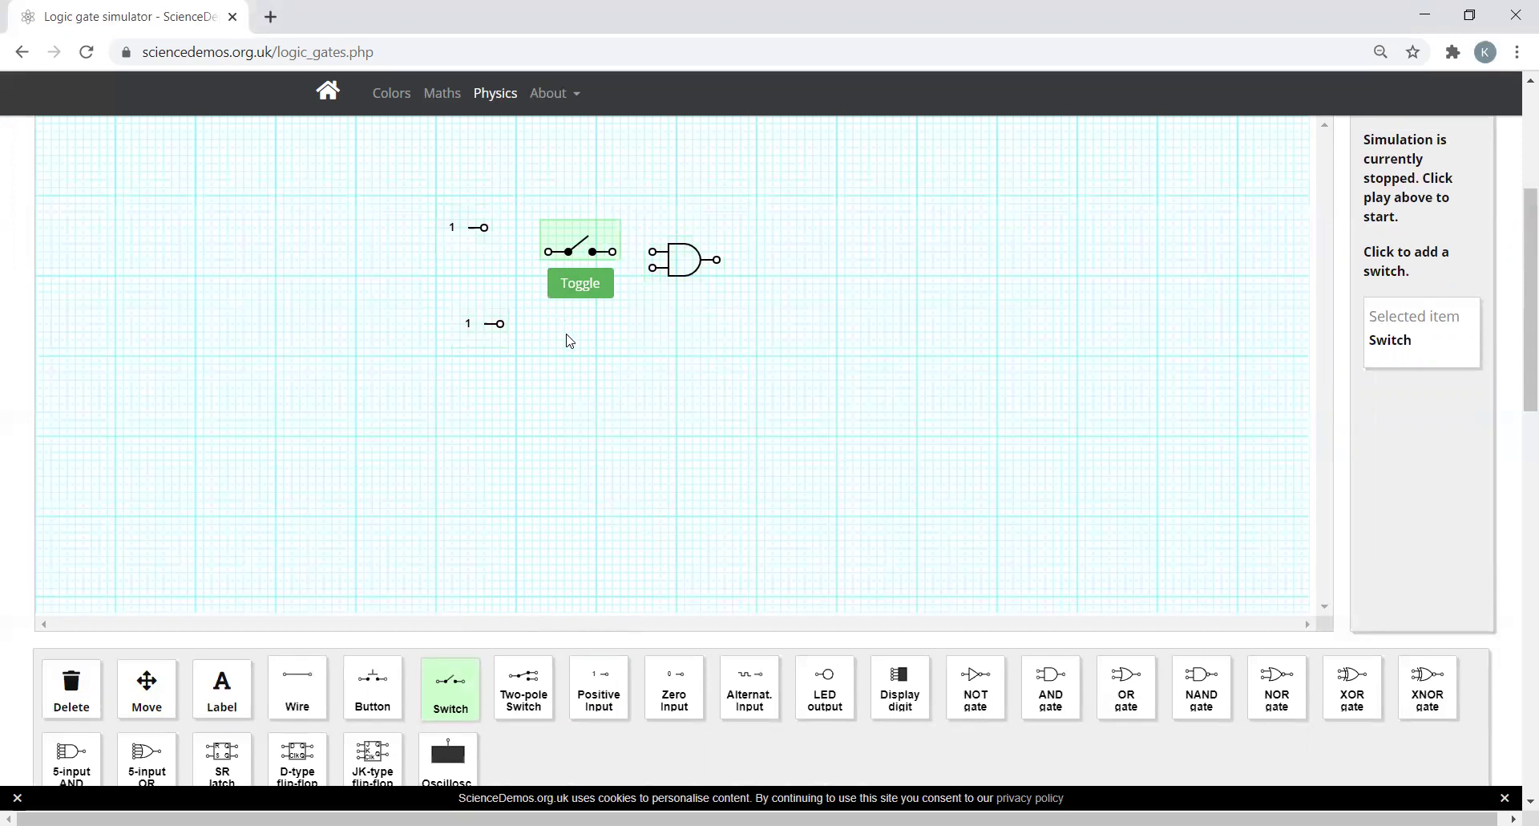
pyautogui.click(567, 335)
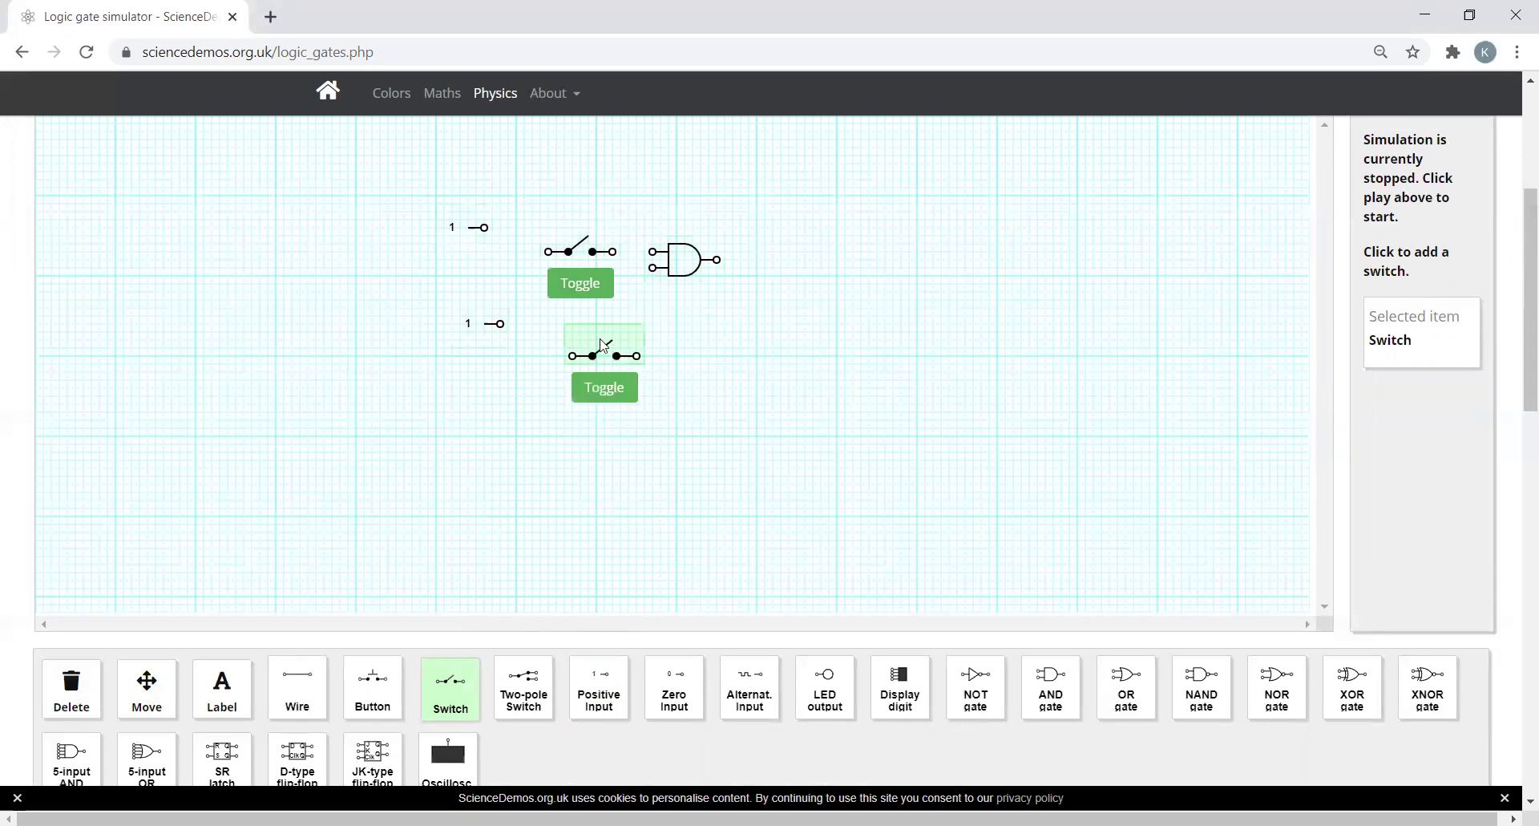
# Space out the circuit by moving the AND gate further right and roughly lining up each positive input with its switch
pyautogui.click(158, 697)
pyautogui.moveTo(680, 262); pyautogui.dragTo(800, 294)
pyautogui.moveTo(605, 251); pyautogui.dragTo(661, 251)
pyautogui.moveTo(637, 356)
pyautogui.mouseDown()
pyautogui.moveTo(676, 364)
pyautogui.moveTo(616, 358)
pyautogui.mouseUp()
pyautogui.moveTo(484, 324); pyautogui.dragTo(500, 374)
pyautogui.moveTo(478, 237); pyautogui.dragTo(511, 261)
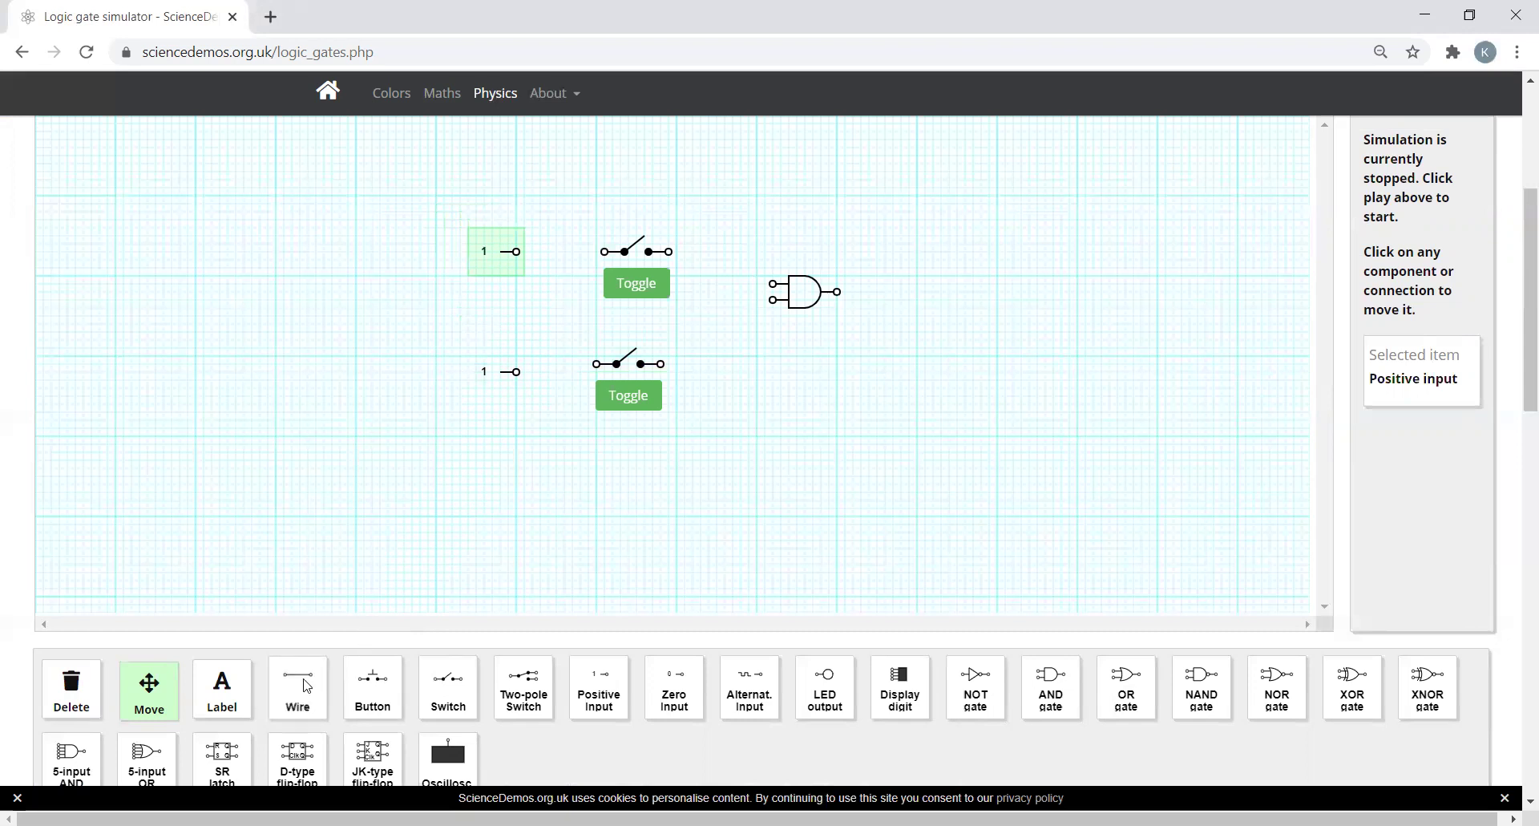
# Wire each positive input to its switch and each switch to one input of the AND gate
pyautogui.click(298, 681)
pyautogui.click(518, 251)
pyautogui.moveTo(517, 252); pyautogui.dragTo(603, 255)
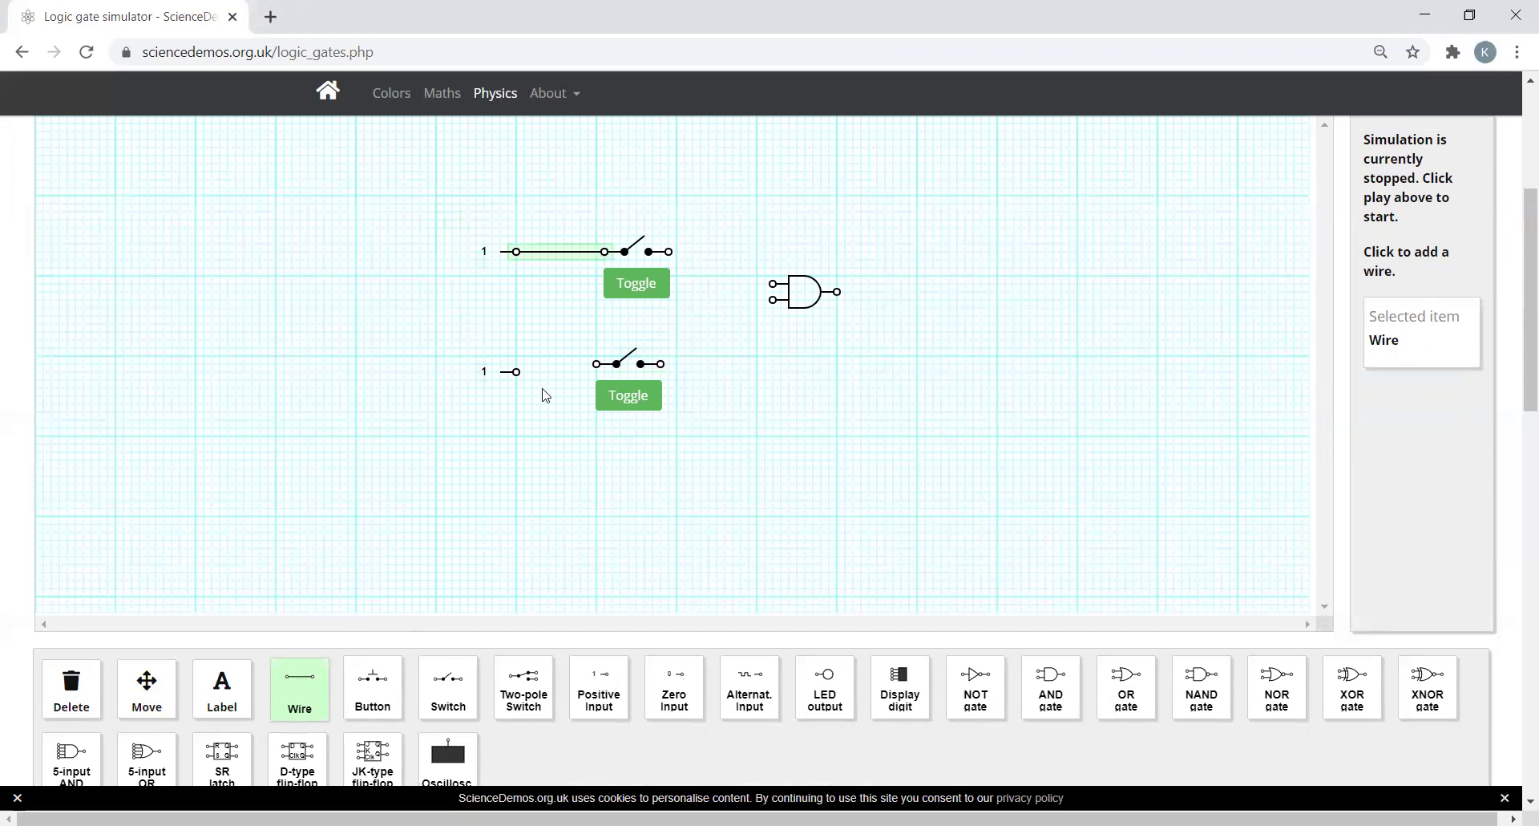
pyautogui.moveTo(516, 371); pyautogui.dragTo(596, 365)
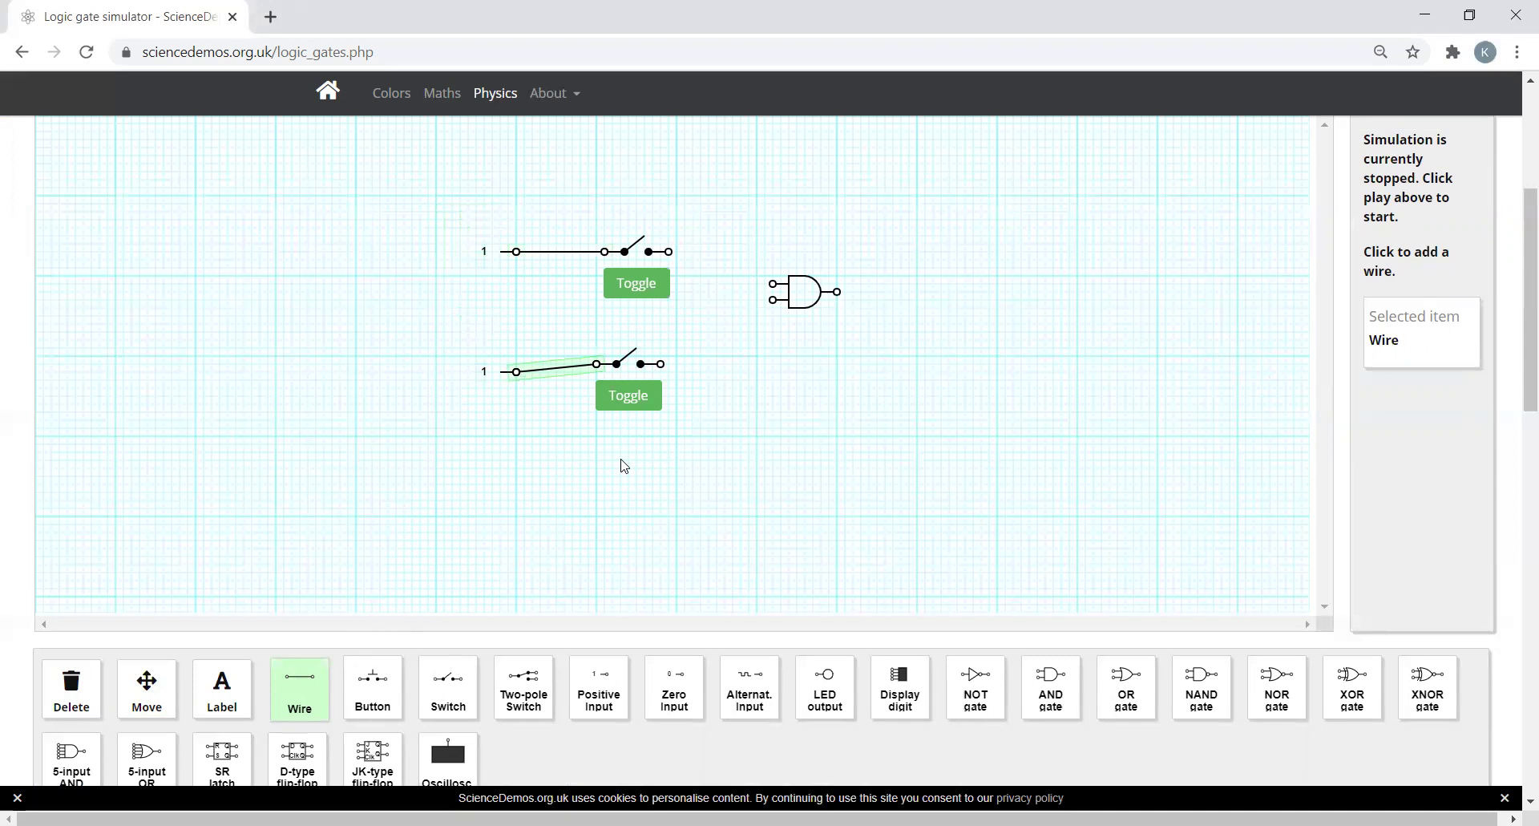
pyautogui.moveTo(673, 255); pyautogui.dragTo(774, 284)
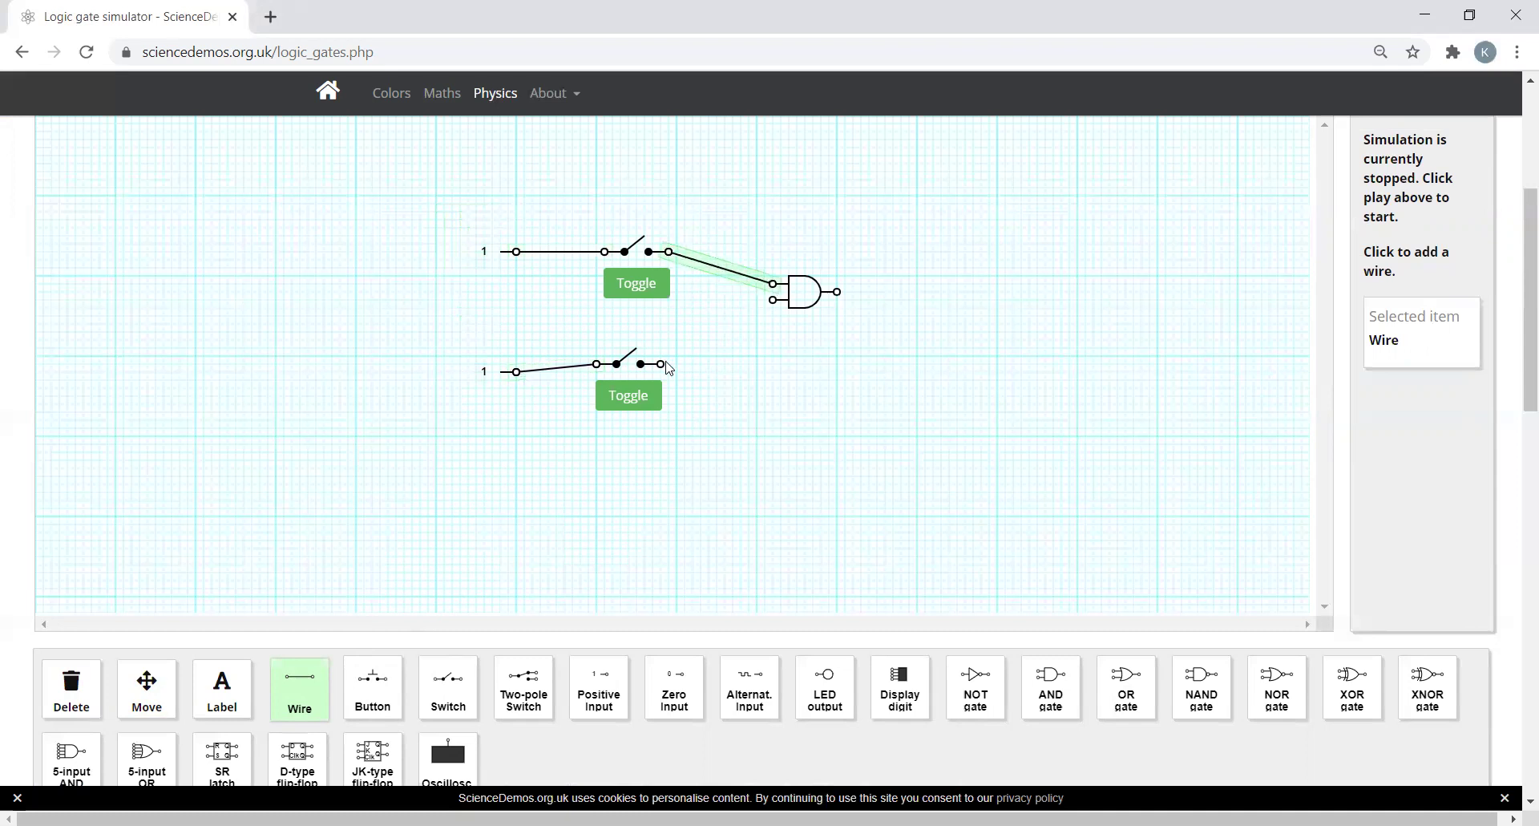
pyautogui.moveTo(662, 364); pyautogui.dragTo(772, 304)
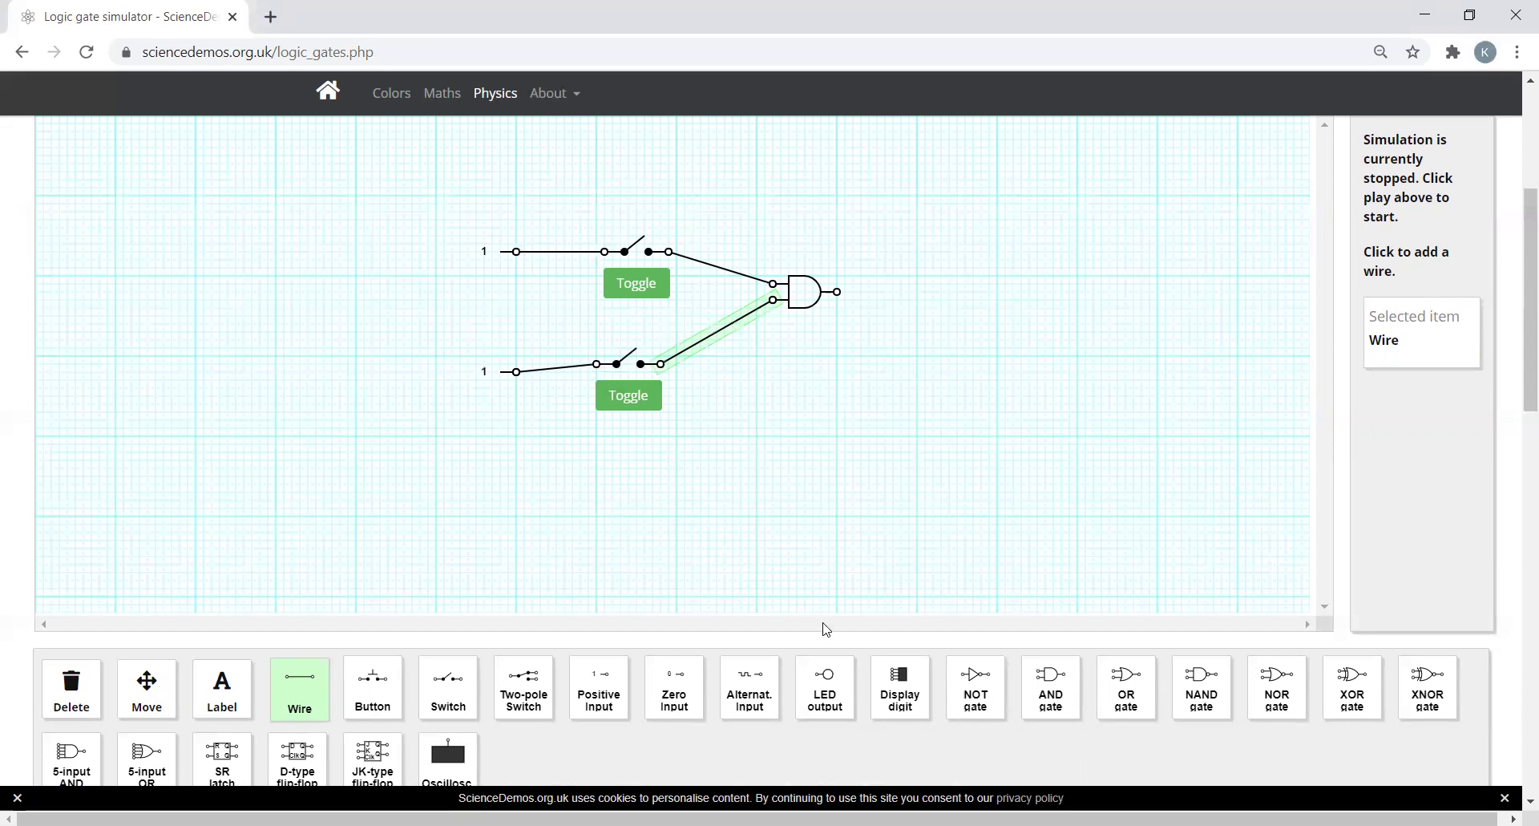
# Place an LED output level with the AND gate on its right and wire the gate's output to it
pyautogui.click(831, 700)
pyautogui.click(933, 310)
pyautogui.moveTo(932, 311); pyautogui.dragTo(934, 295)
pyautogui.click(309, 701)
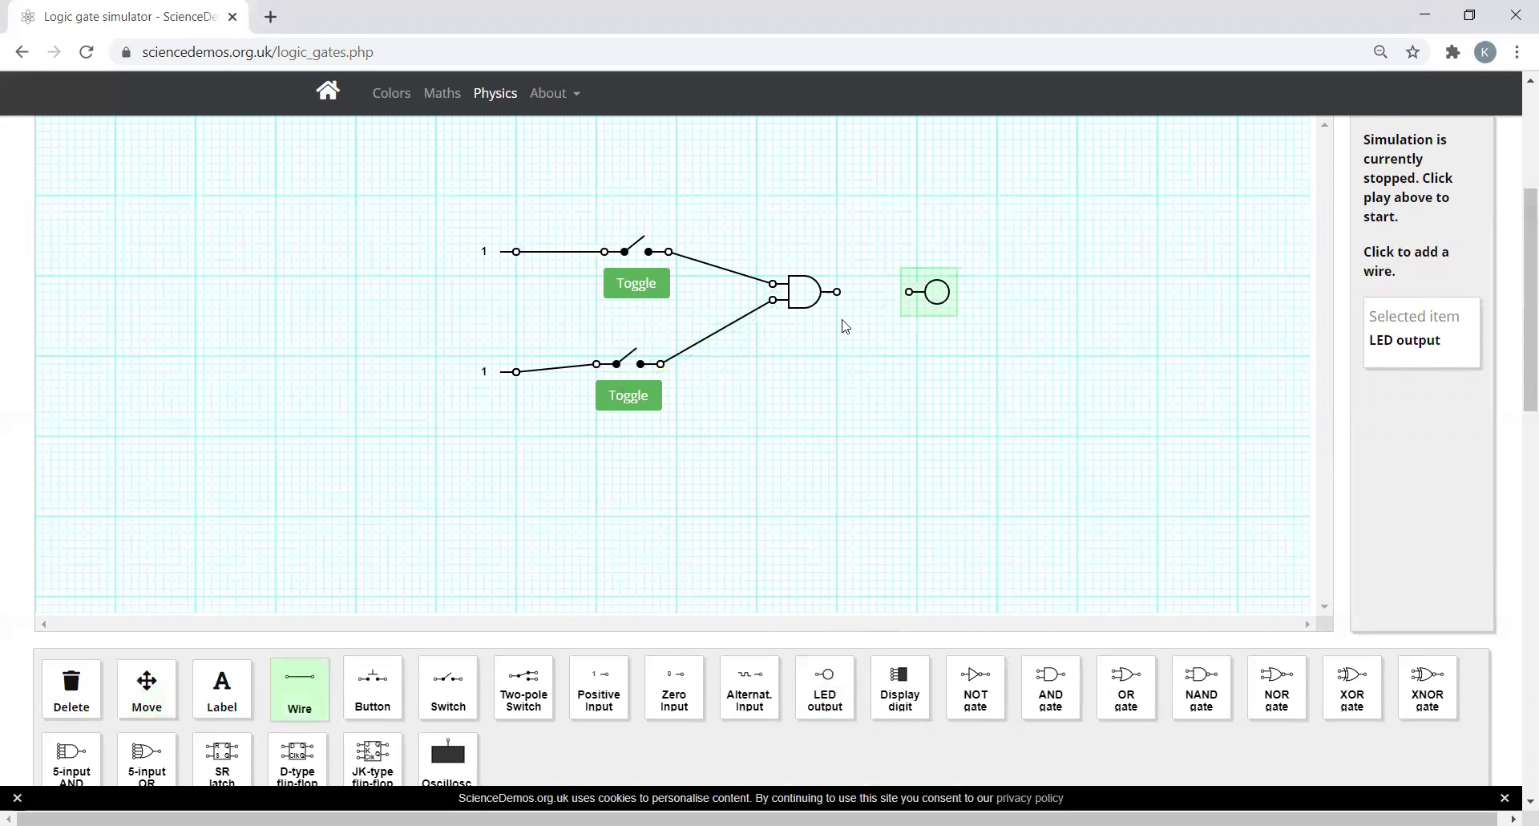
pyautogui.moveTo(838, 293); pyautogui.dragTo(909, 292)
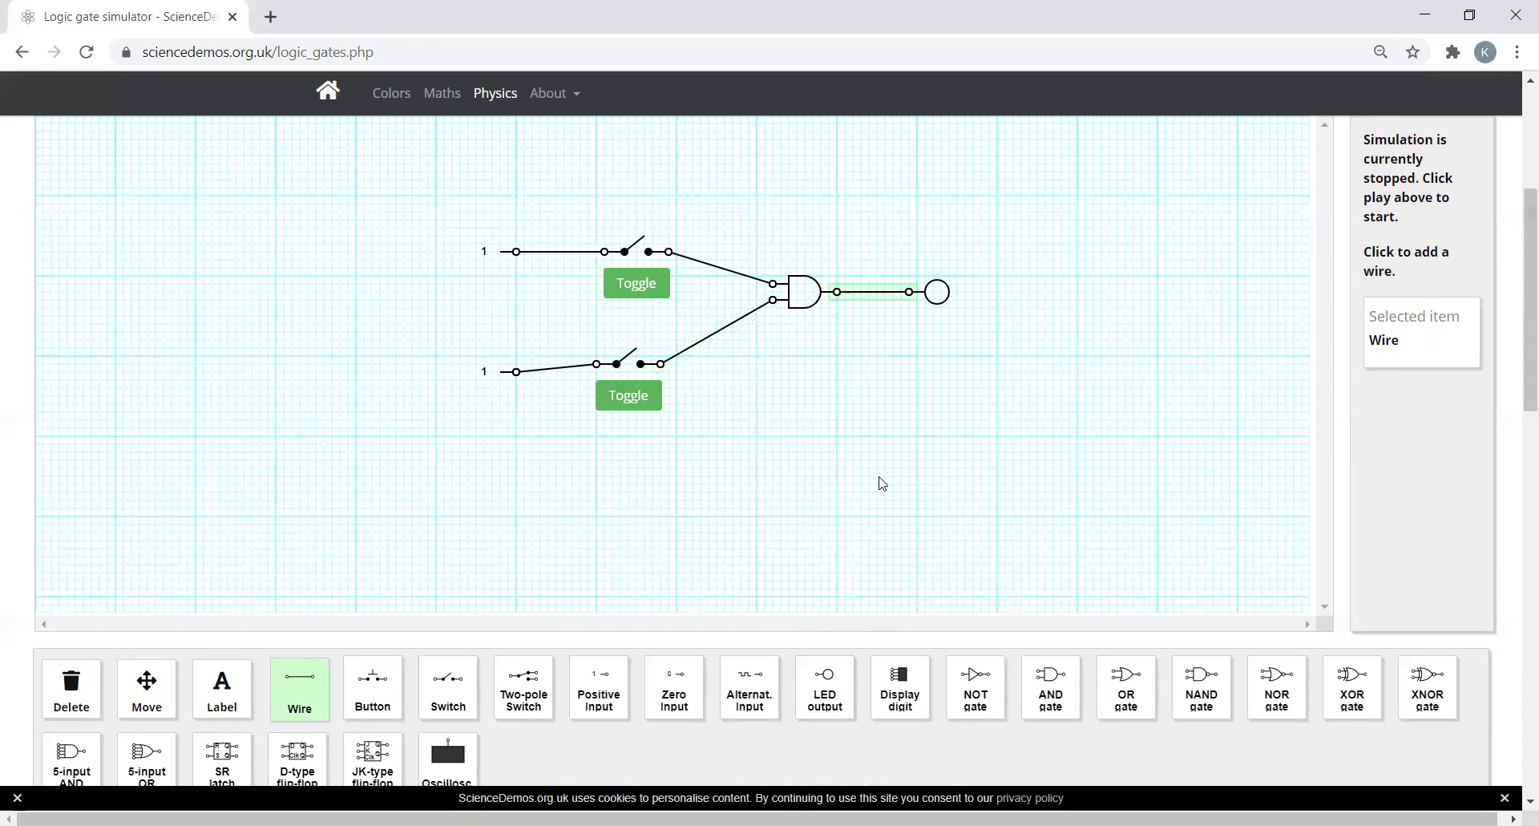
# Try toggling both switches while the circuit is stopped, and start the simulation
pyautogui.click(645, 288)
pyautogui.click(638, 400)
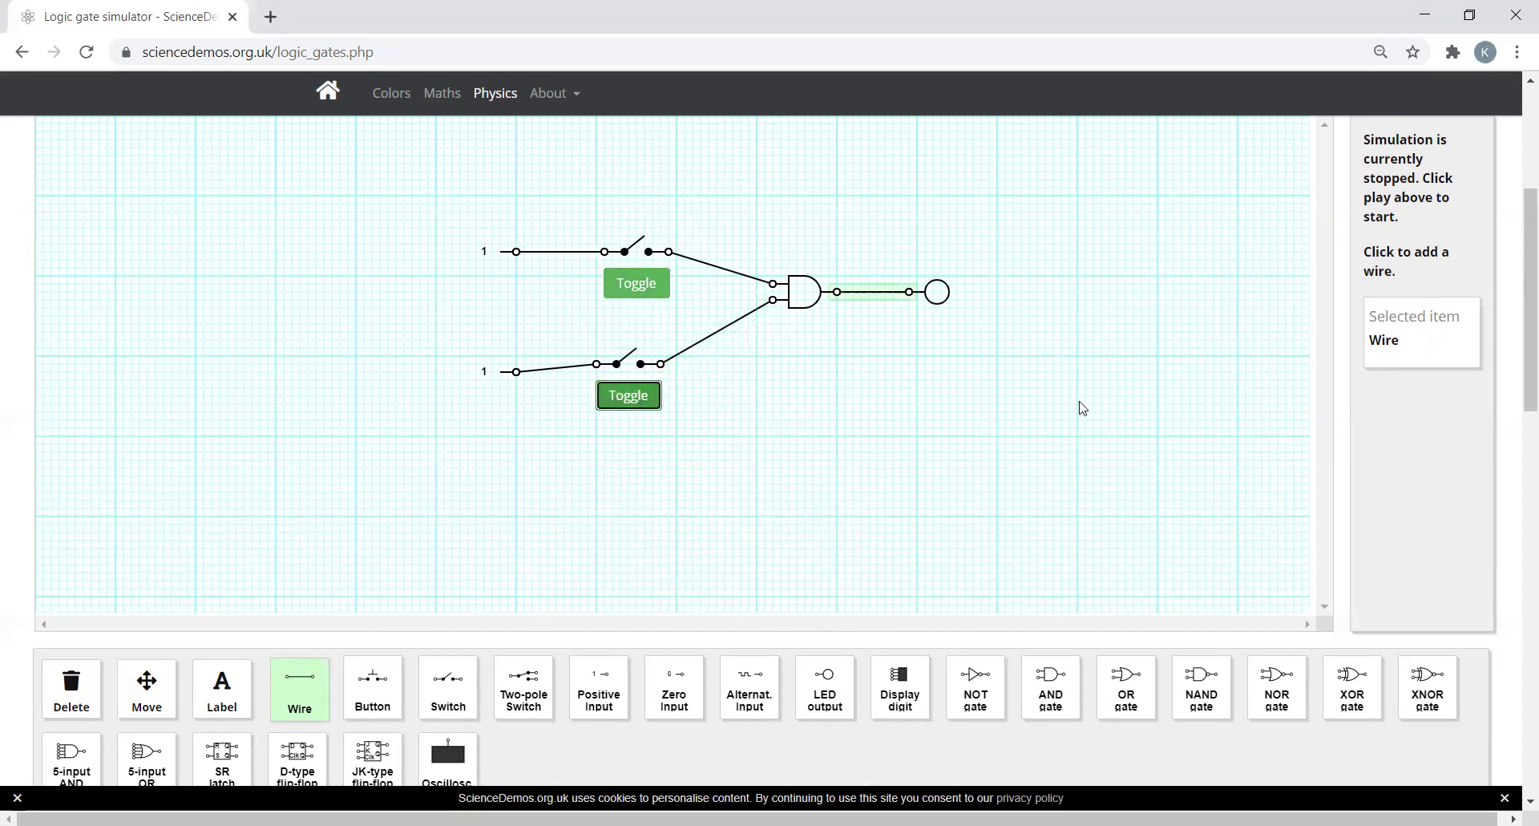
pyautogui.scroll(2, 1312, 498)
pyautogui.scroll(-2, 1039, 561)
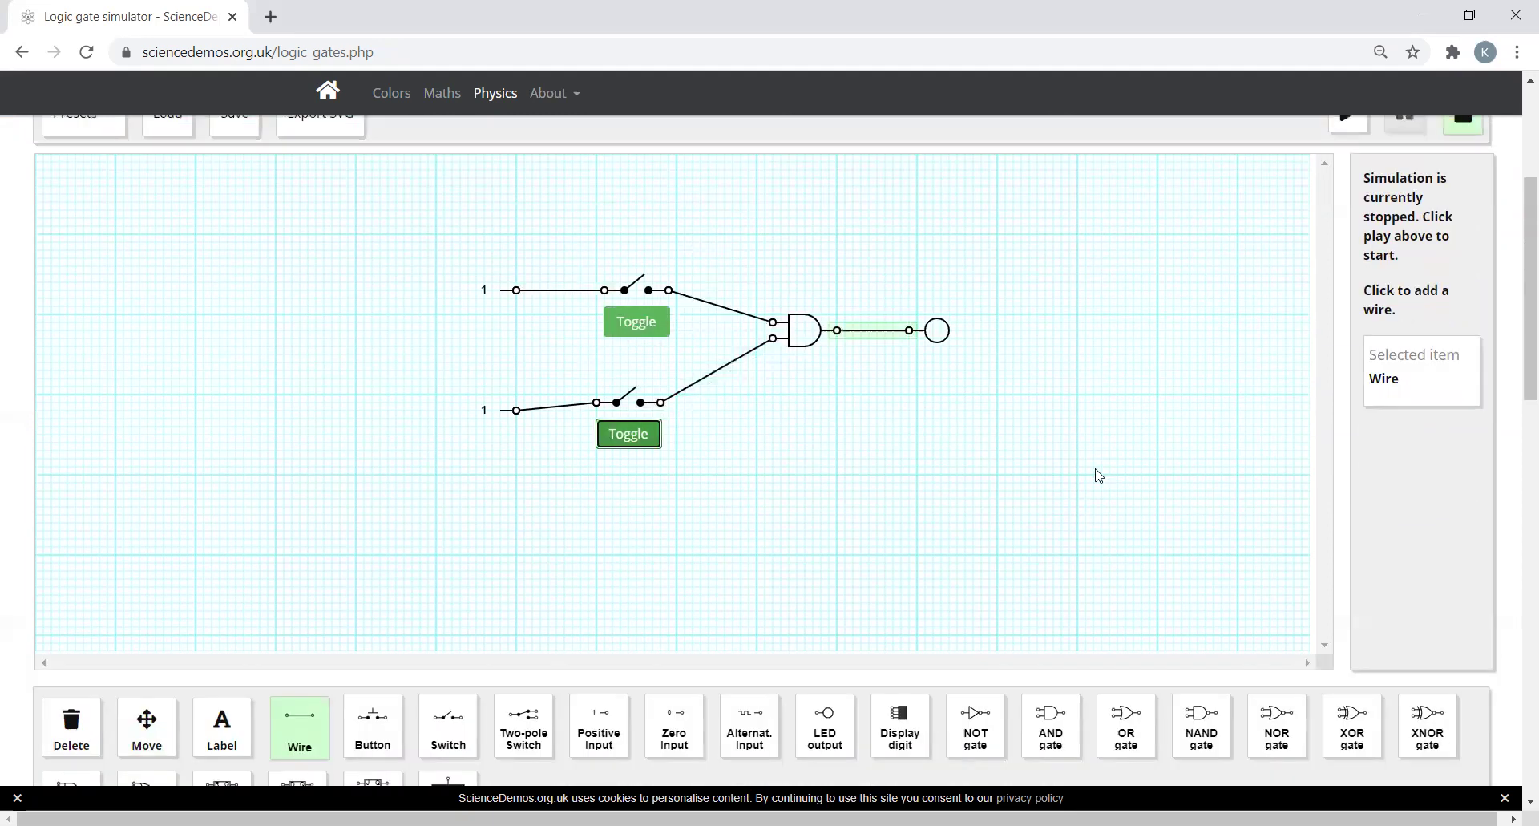
pyautogui.scroll(3, 1292, 337)
pyautogui.click(1350, 242)
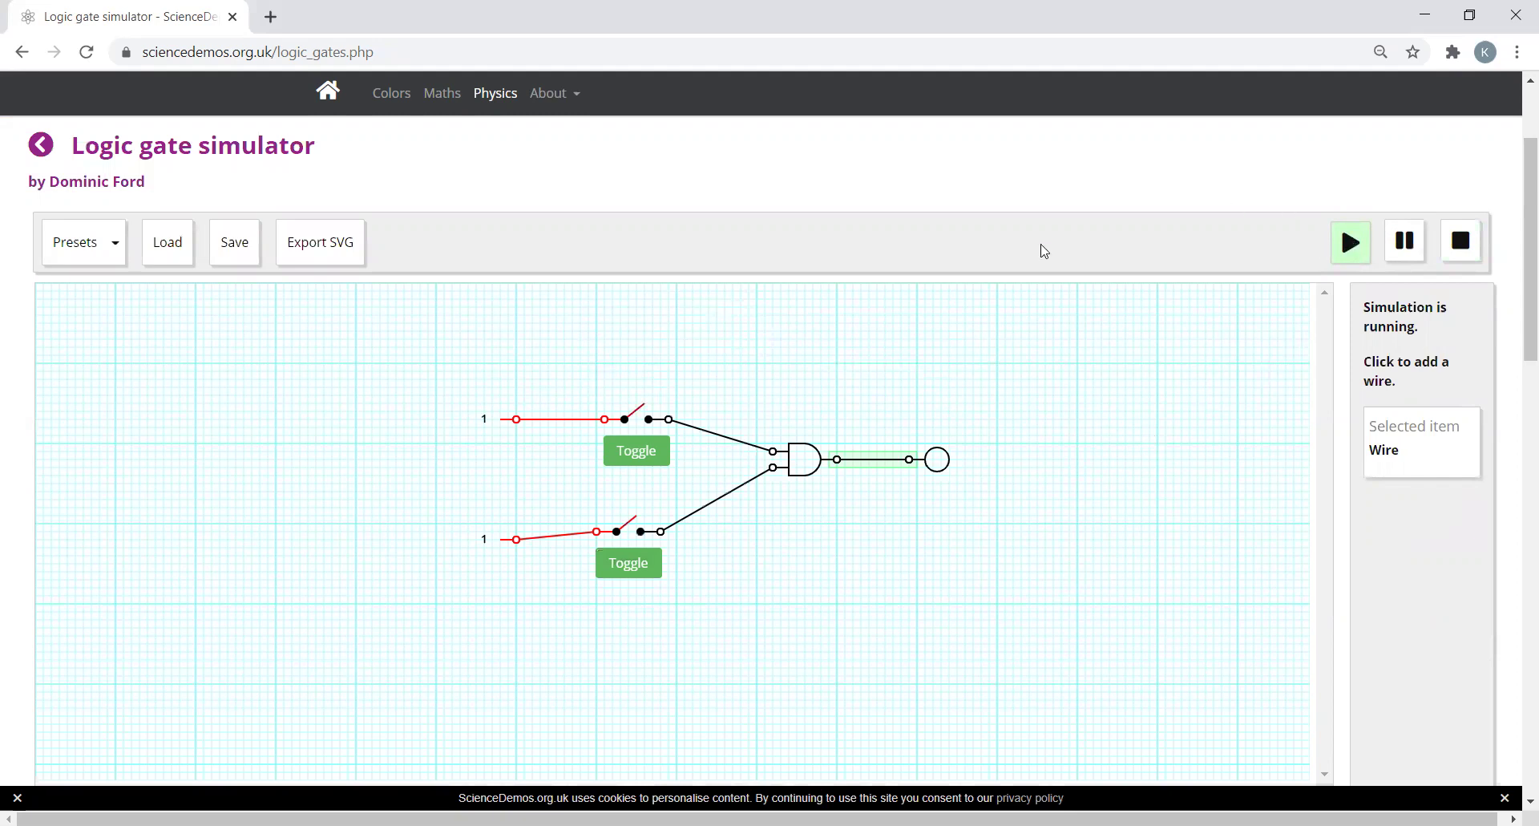
# Test the AND gate by closing the upper switch and the lower switch in turn, and stop the simulation
pyautogui.click(614, 451)
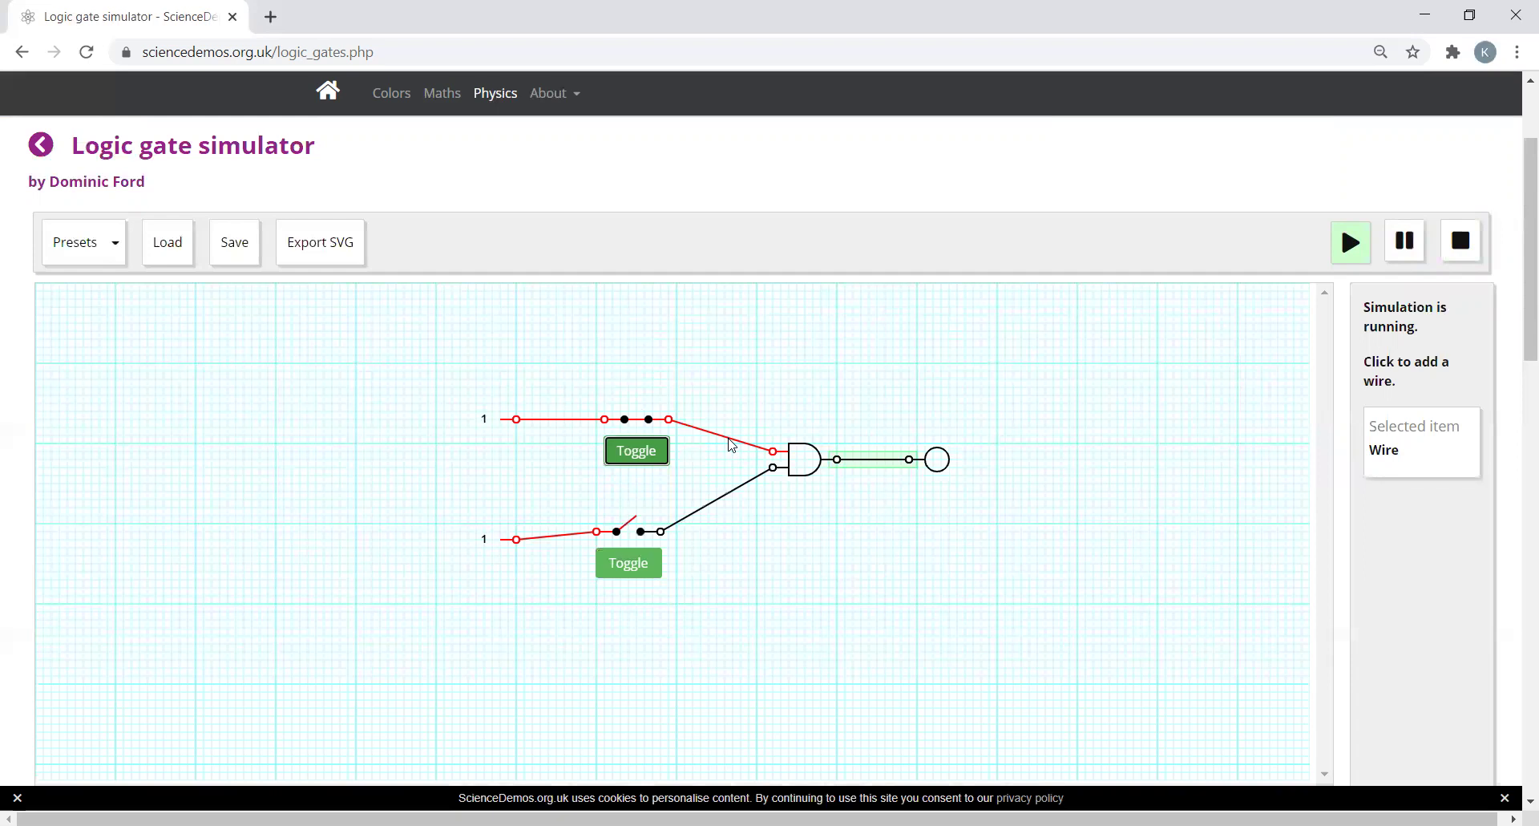
pyautogui.click(646, 571)
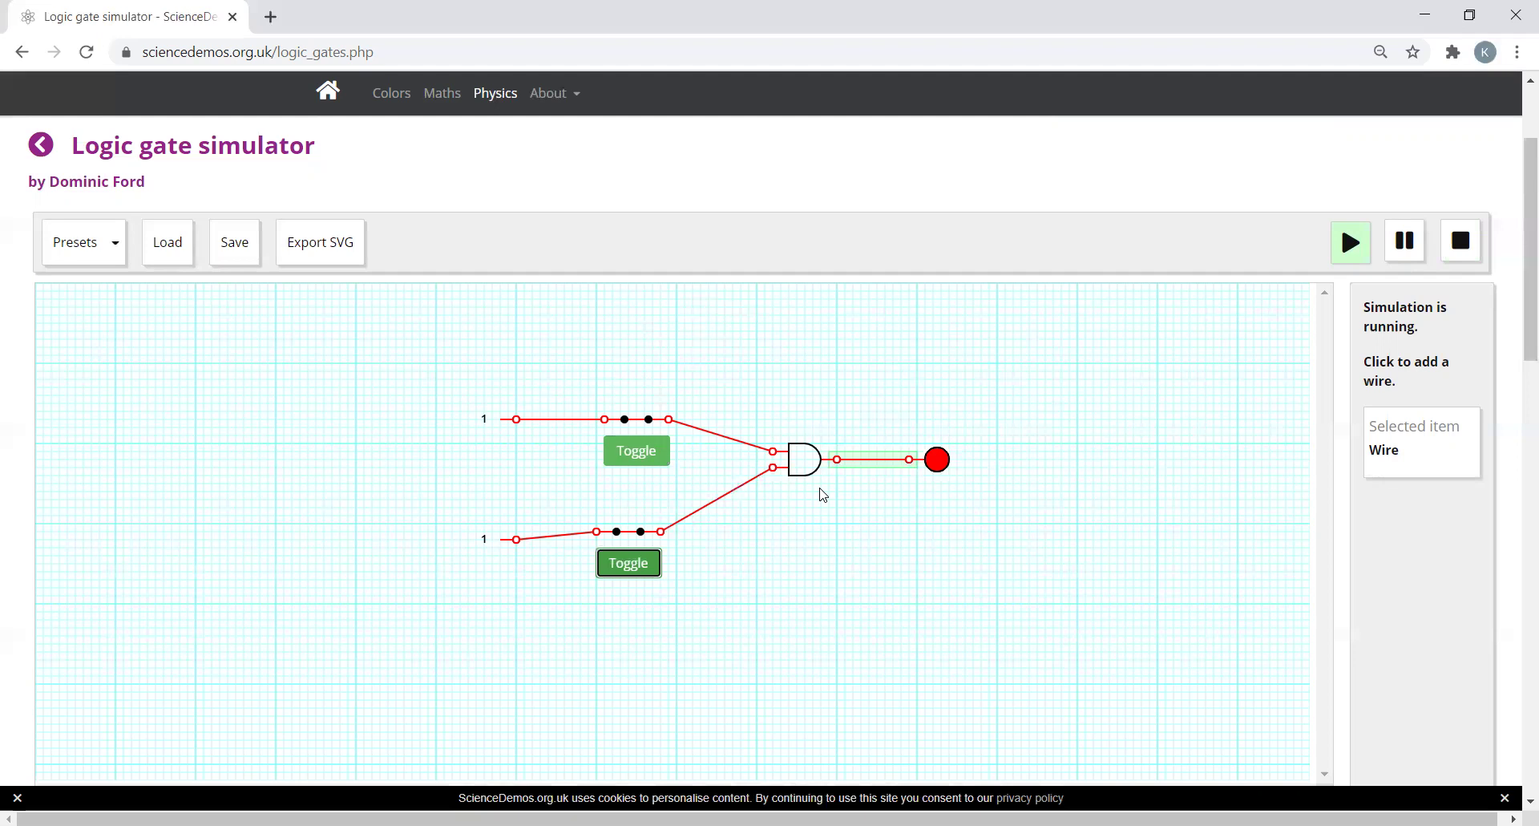
pyautogui.click(1467, 256)
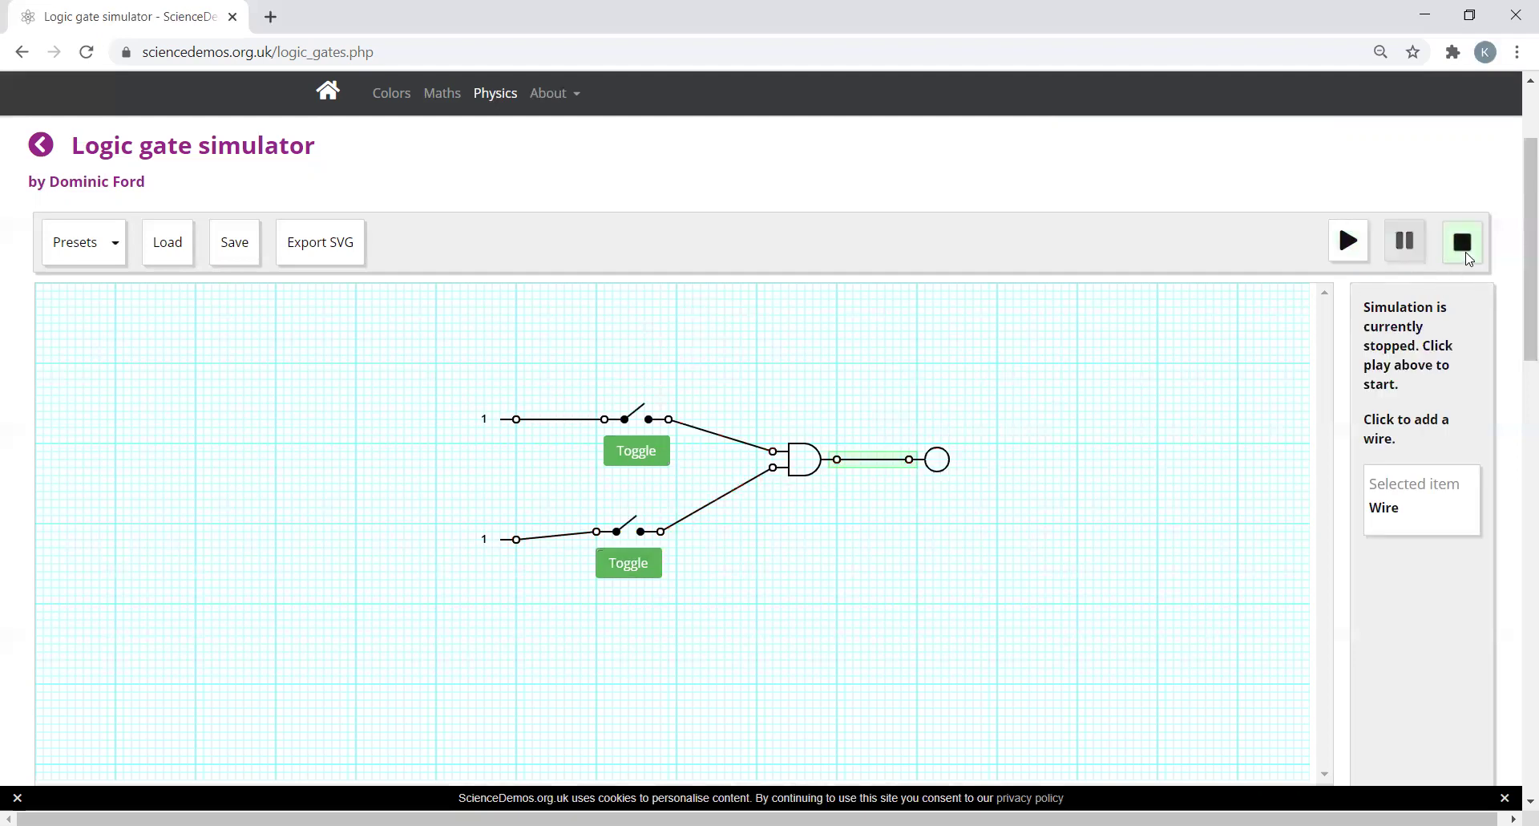
# Delete both positive inputs, both switches and the wires connecting them
pyautogui.scroll(-2, 990, 553)
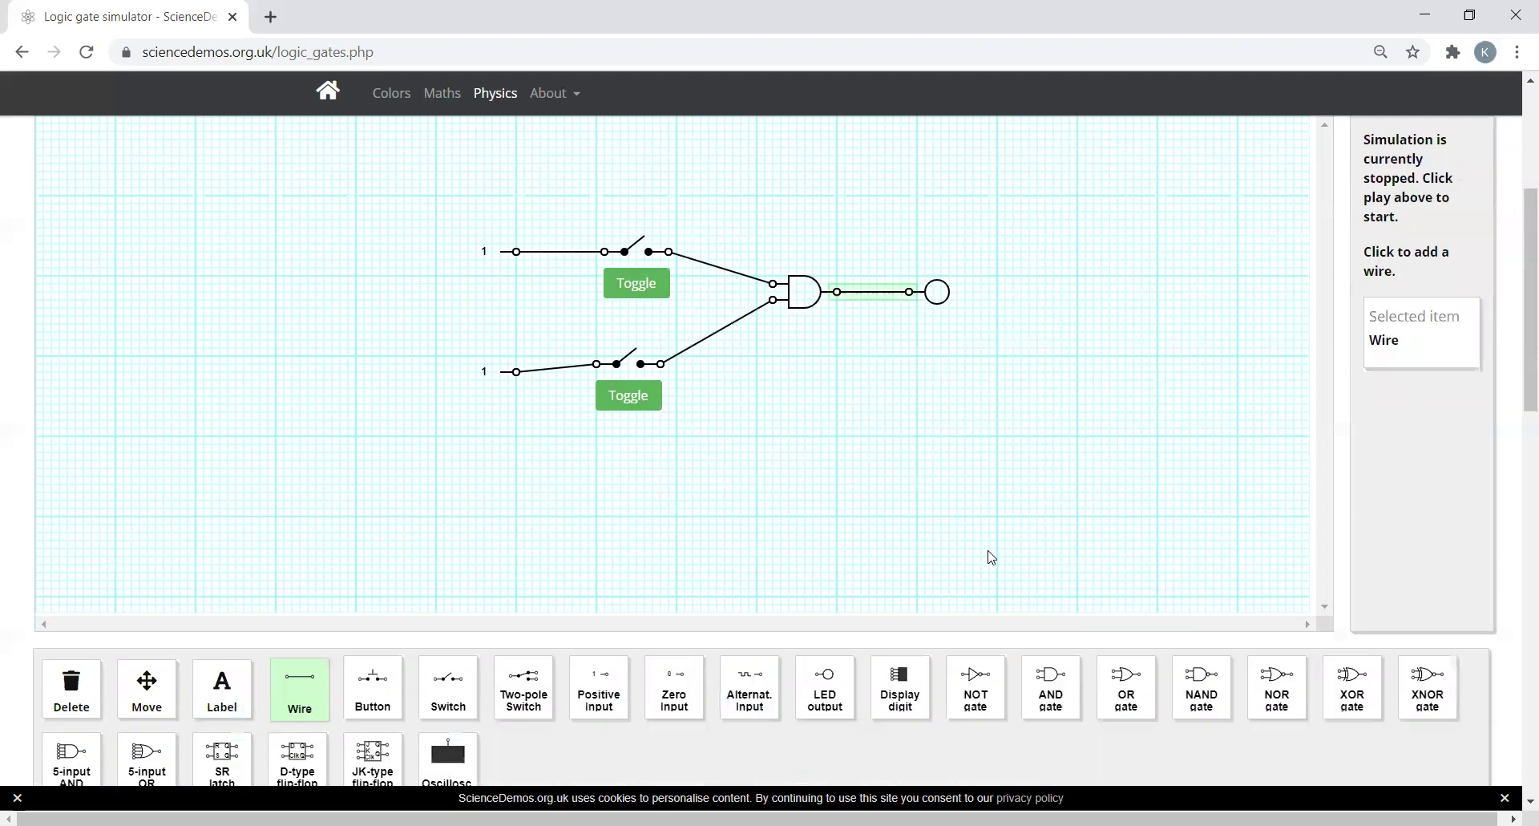
pyautogui.scroll(-2, 992, 553)
pyautogui.scroll(2, 990, 551)
pyautogui.scroll(2, 647, 590)
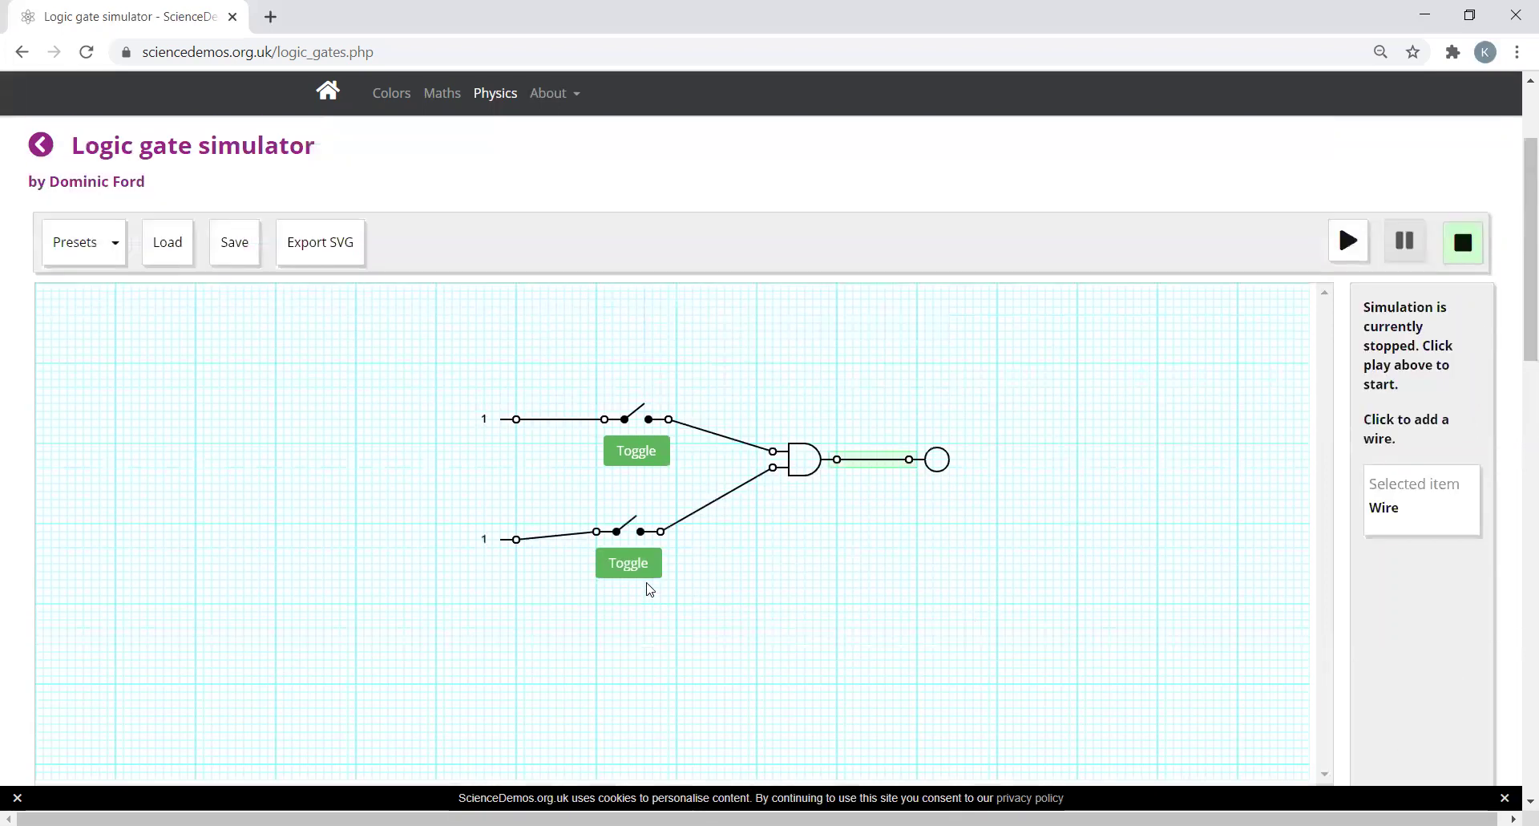
pyautogui.scroll(-4, 646, 589)
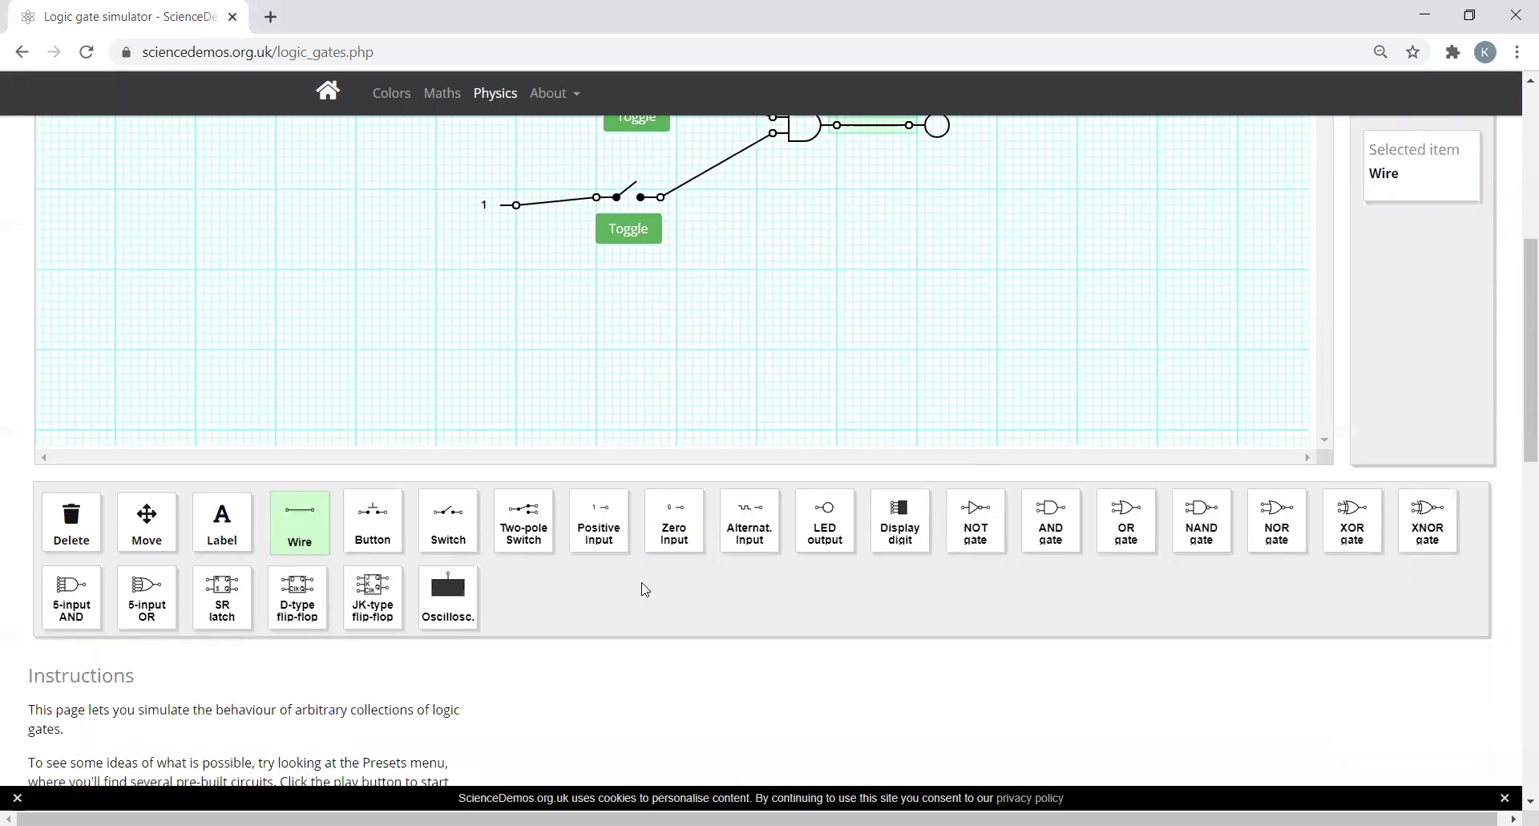
pyautogui.click(74, 529)
pyautogui.scroll(4, 238, 512)
pyautogui.click(557, 420)
pyautogui.click(513, 538)
pyautogui.click(521, 540)
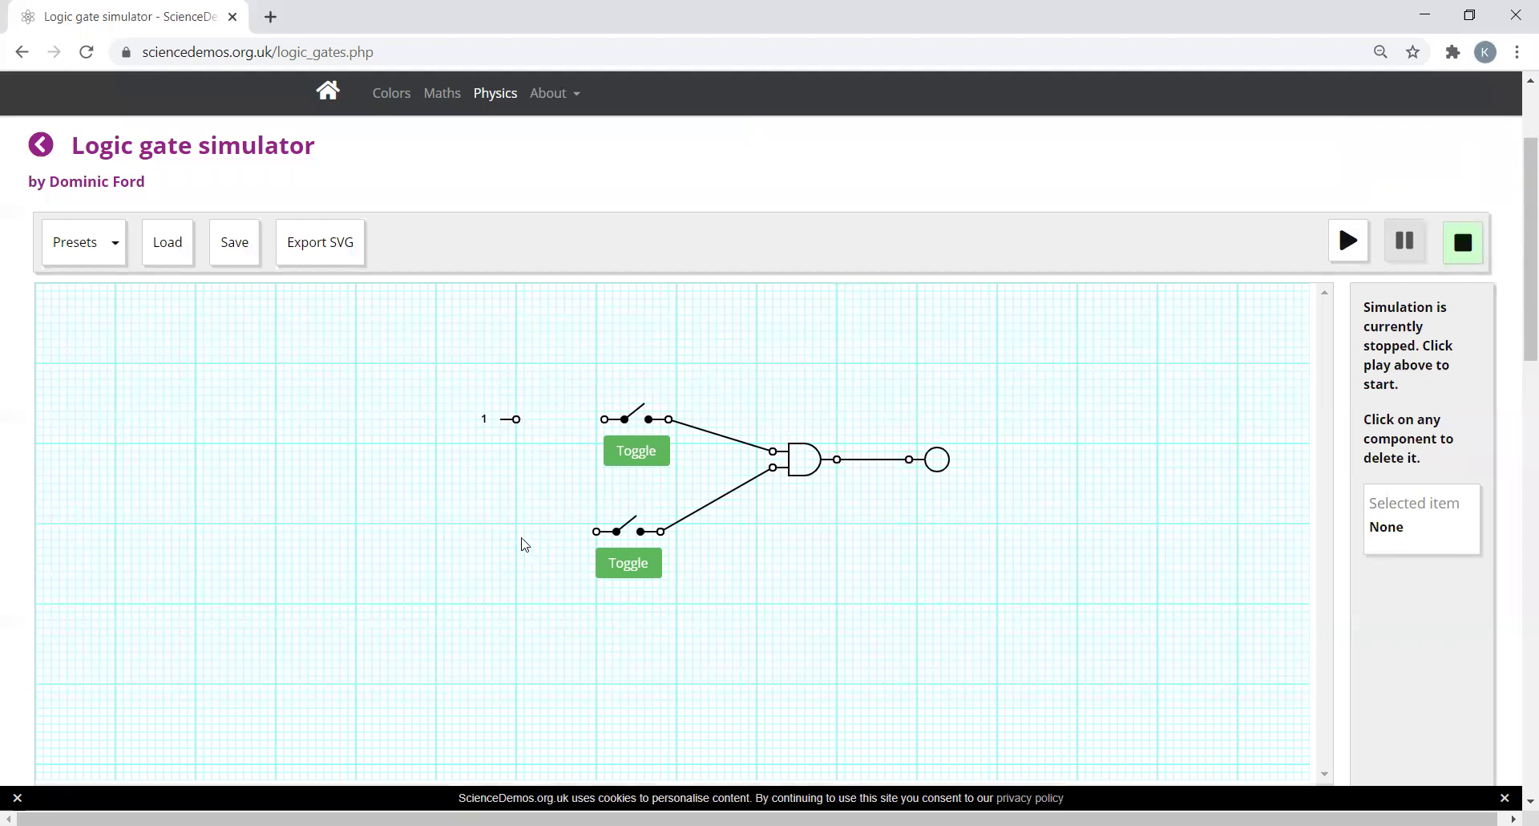
pyautogui.click(505, 418)
pyautogui.click(633, 421)
pyautogui.click(648, 529)
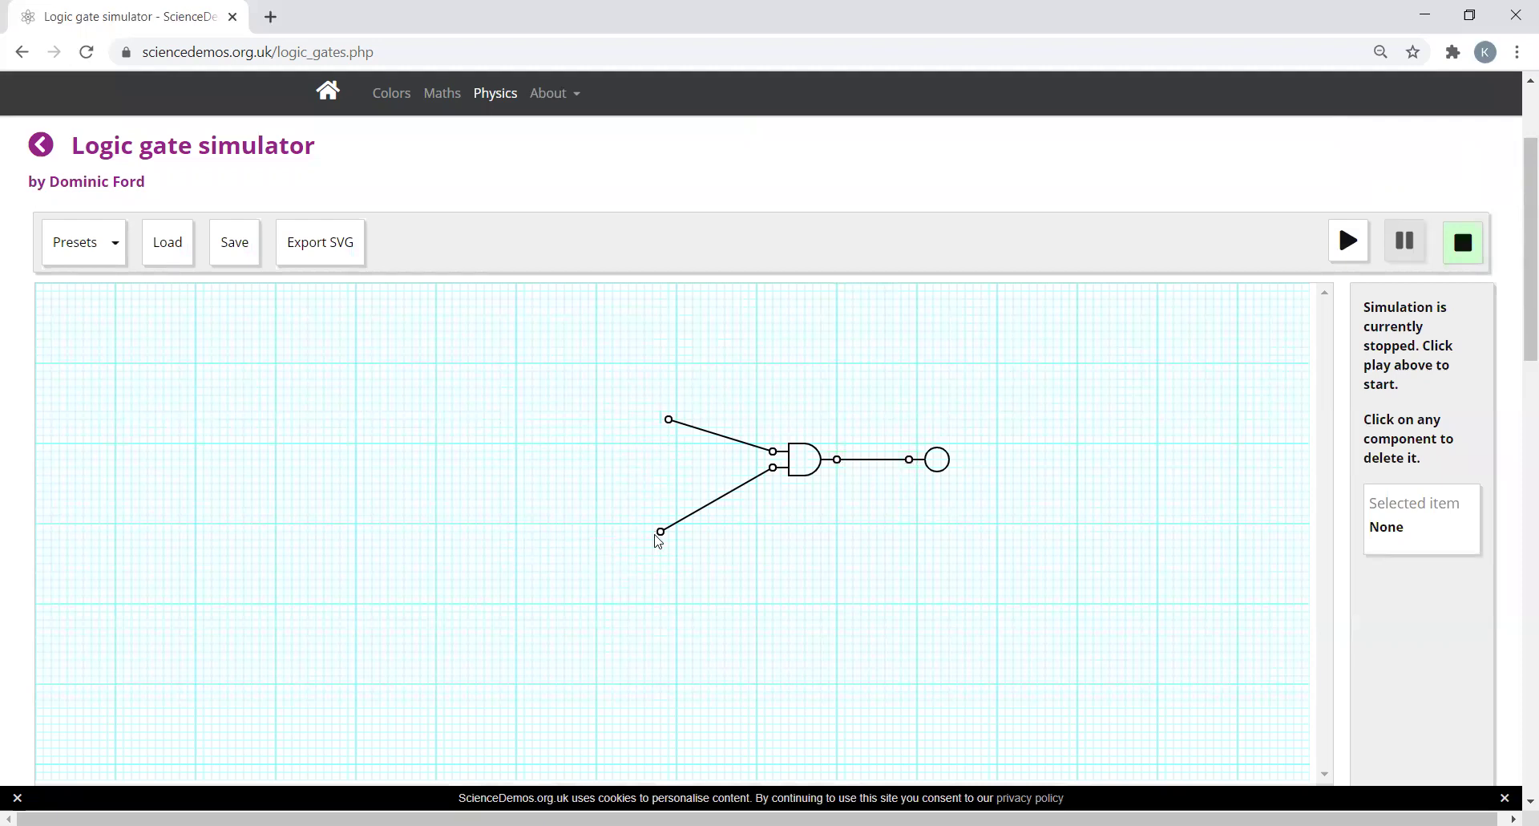
# Clear the rest of the circuit by deleting the remaining wires, the AND gate and the LED output
pyautogui.click(718, 501)
pyautogui.click(734, 447)
pyautogui.click(818, 463)
pyautogui.click(858, 461)
pyautogui.click(926, 471)
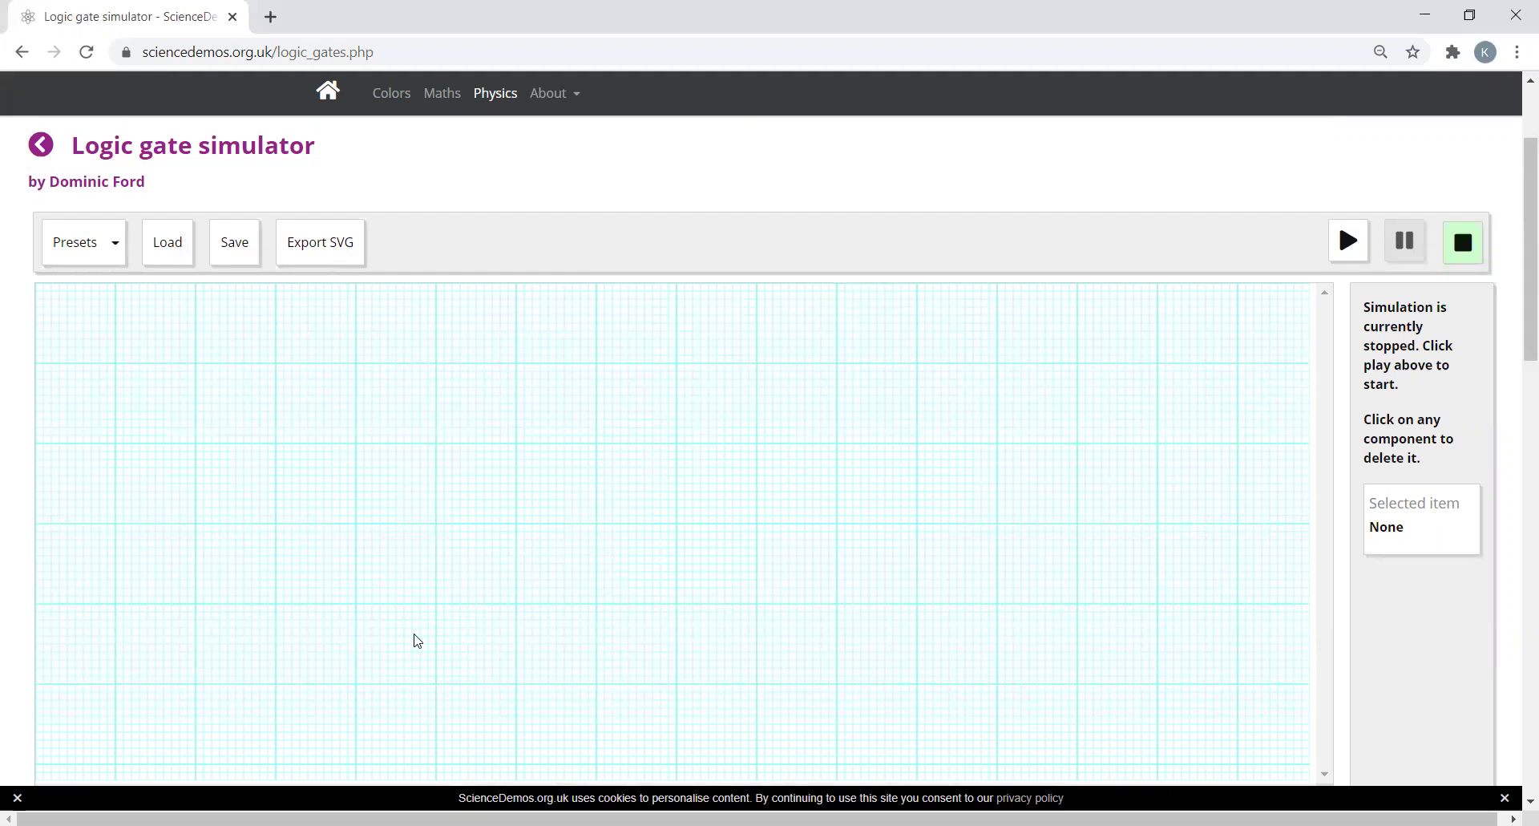
# Place an AND gate right of the canvas centre and an OR gate below and to the left of it
pyautogui.scroll(-2, 624, 586)
pyautogui.scroll(2, 623, 587)
pyautogui.scroll(-2, 624, 587)
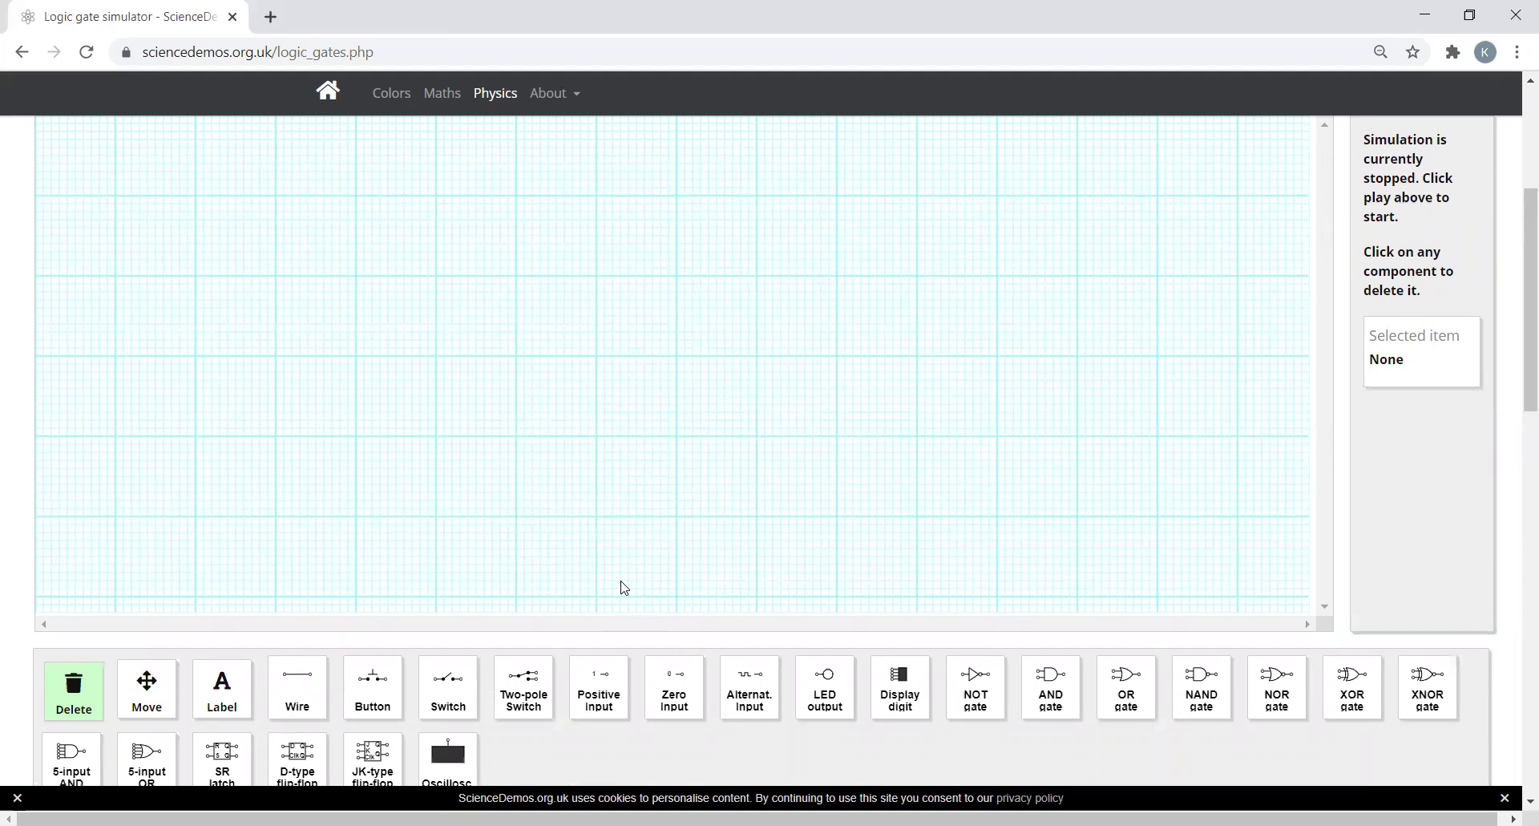
pyautogui.scroll(2, 609, 590)
pyautogui.scroll(-2, 604, 593)
pyautogui.click(1067, 716)
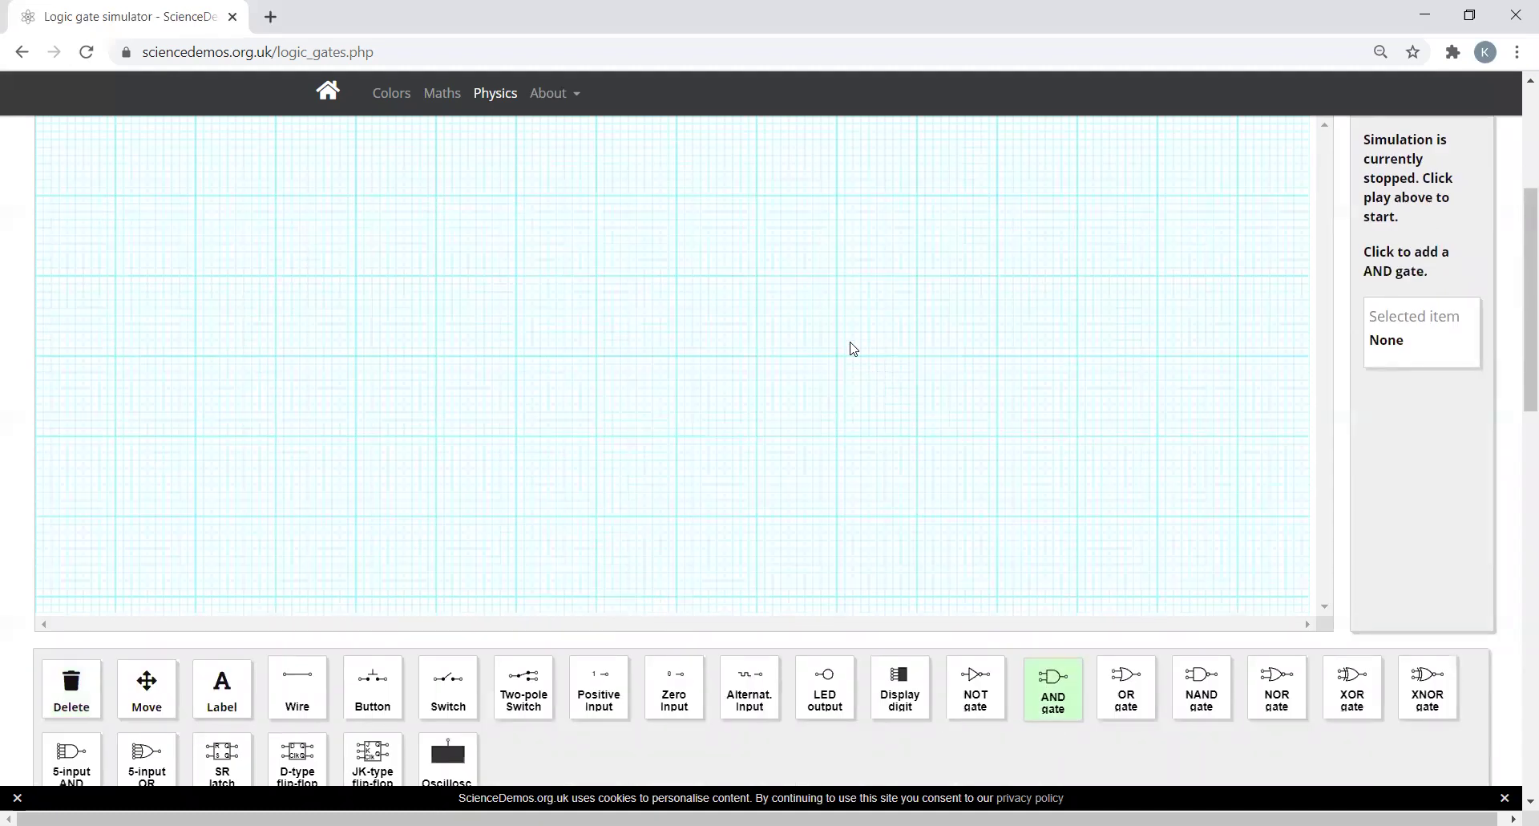
pyautogui.click(838, 317)
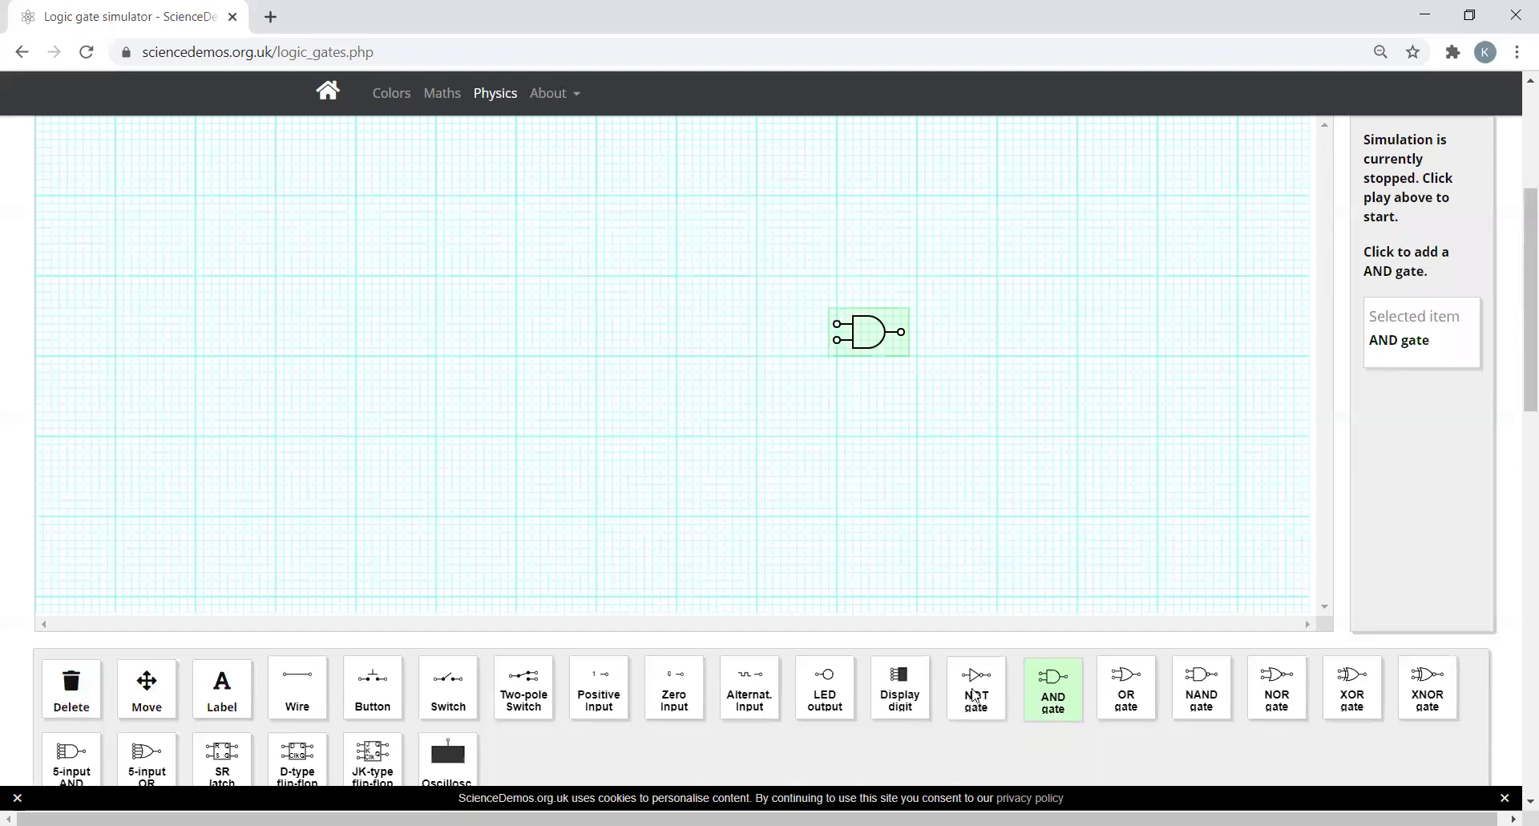
pyautogui.click(1126, 697)
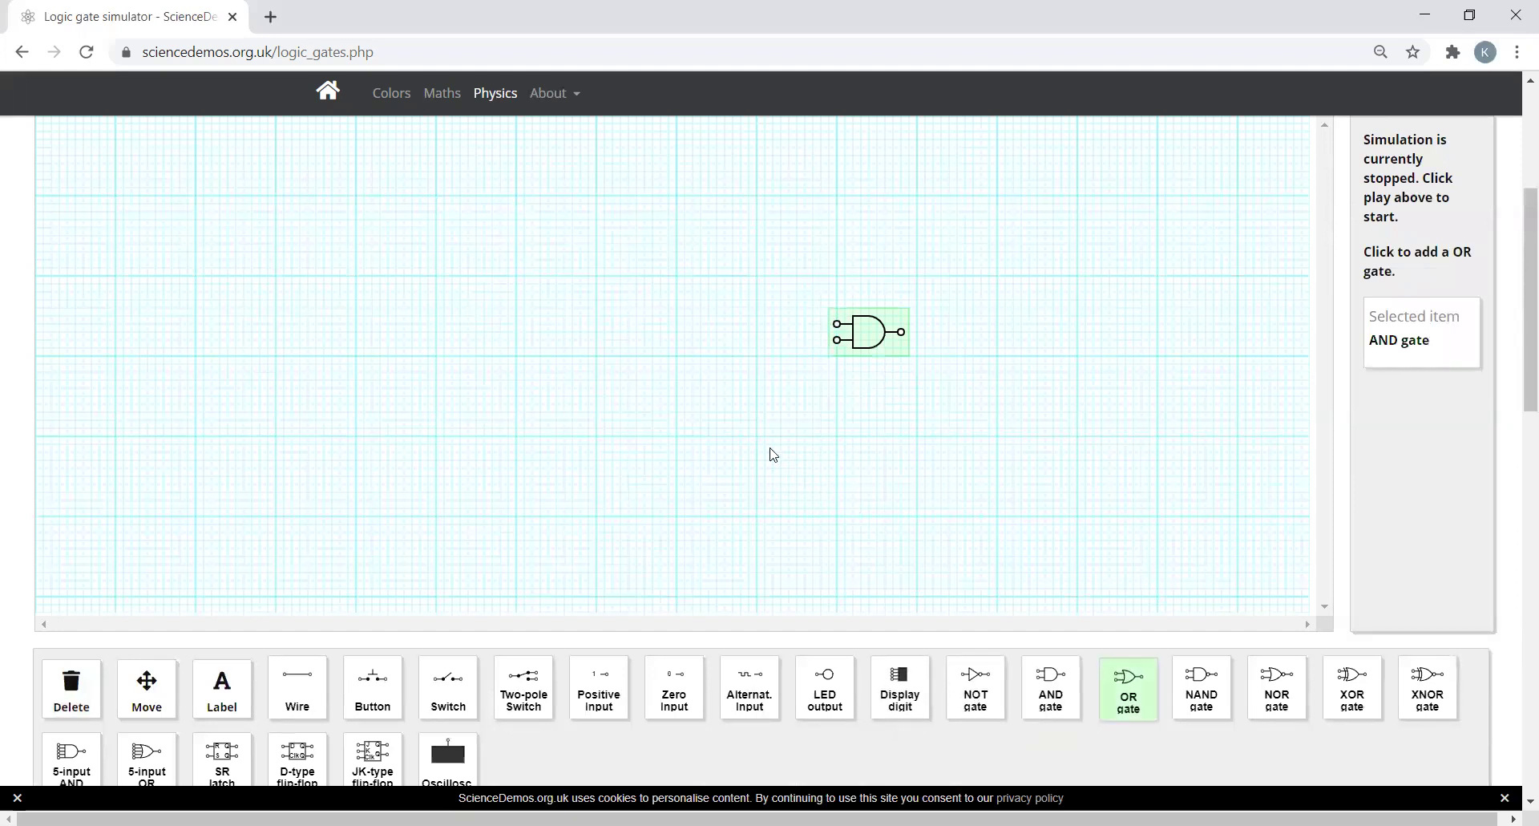
pyautogui.click(722, 376)
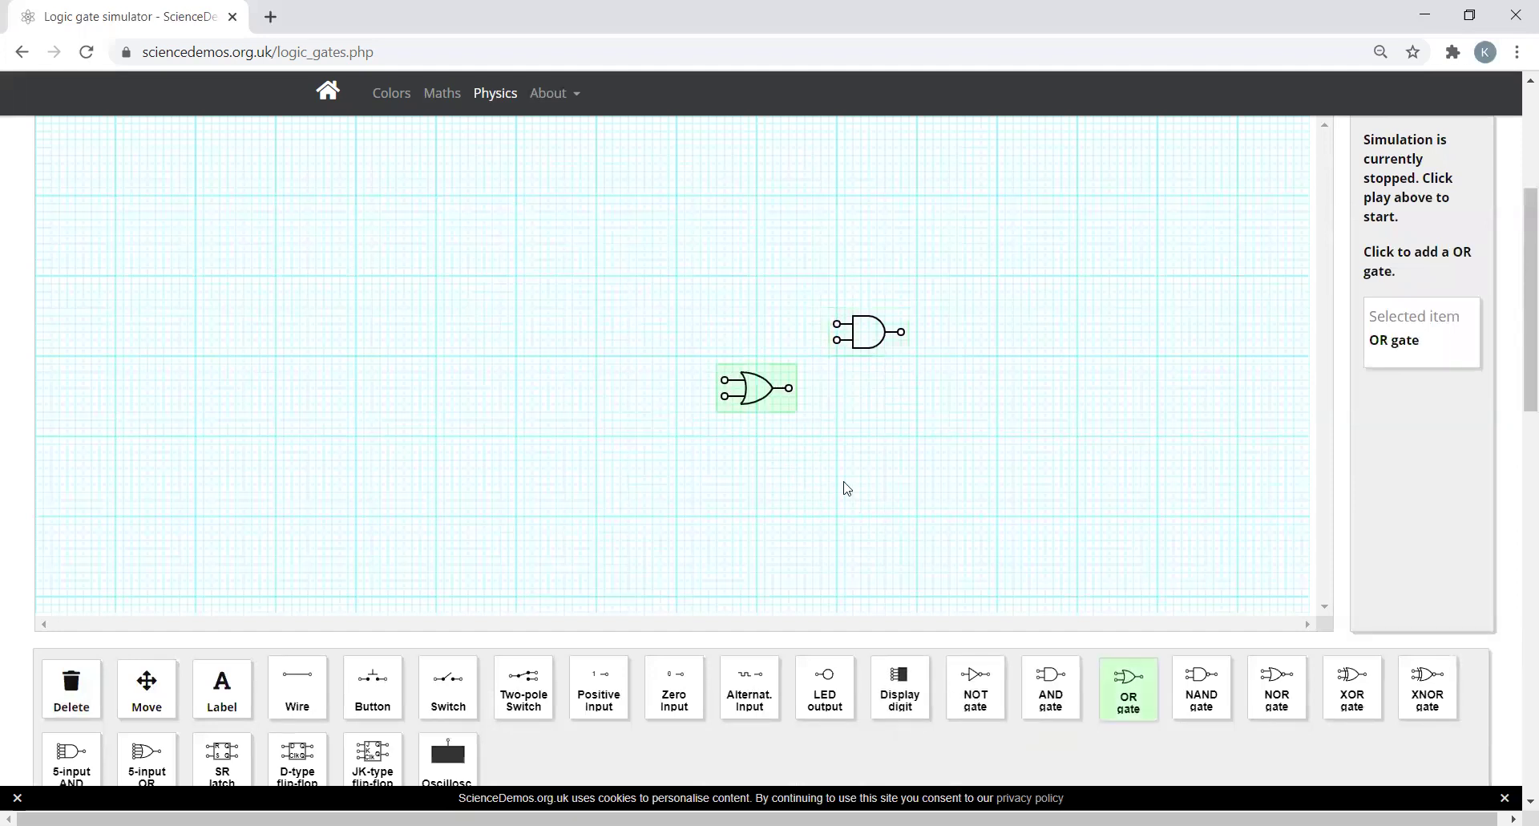
# Place a NOT gate below and left of the OR gate, and three positive inputs in a column left of the gates
pyautogui.click(976, 702)
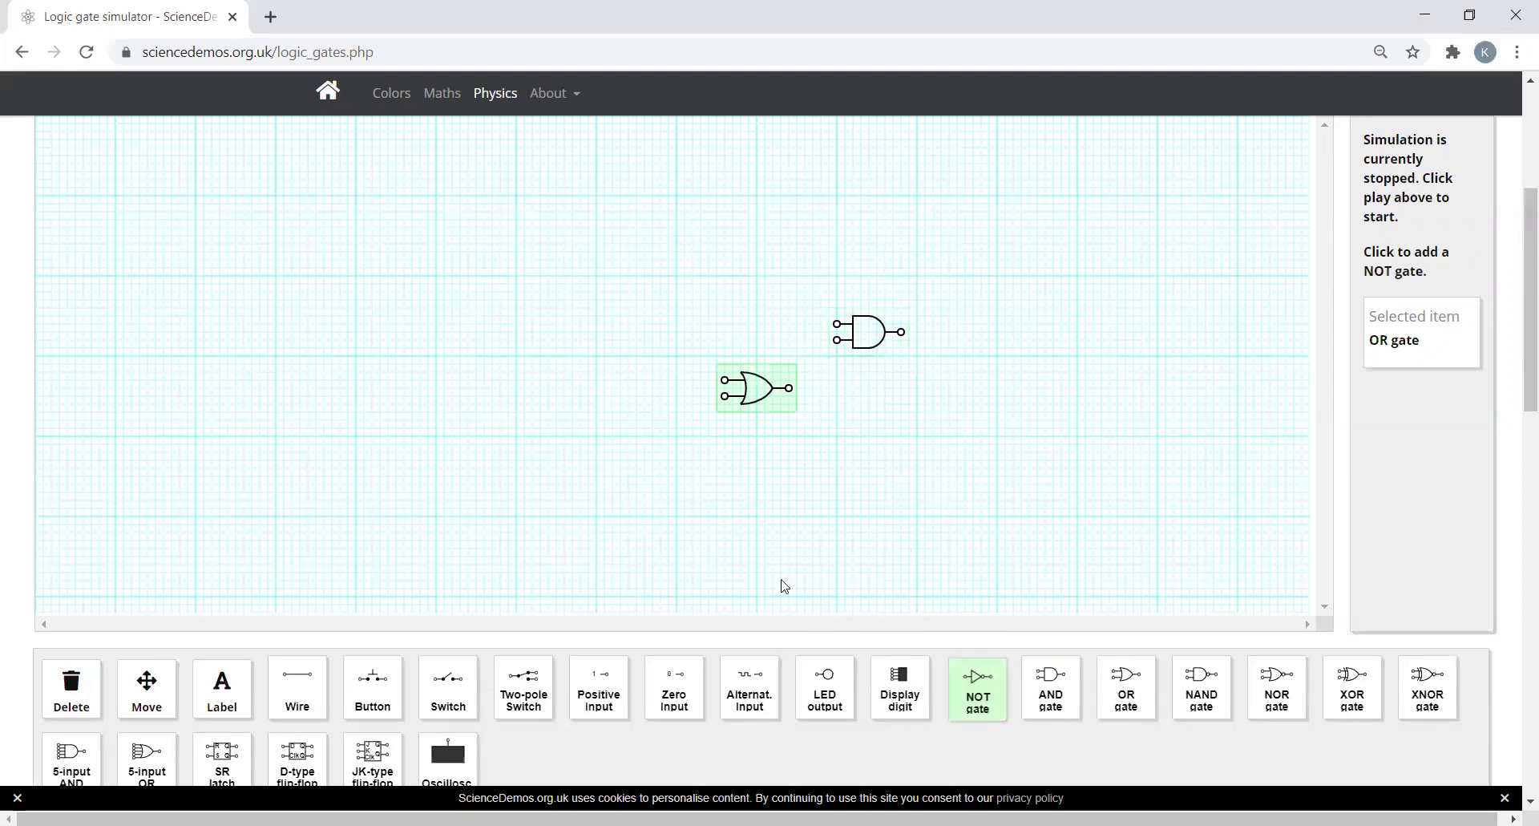
pyautogui.click(611, 444)
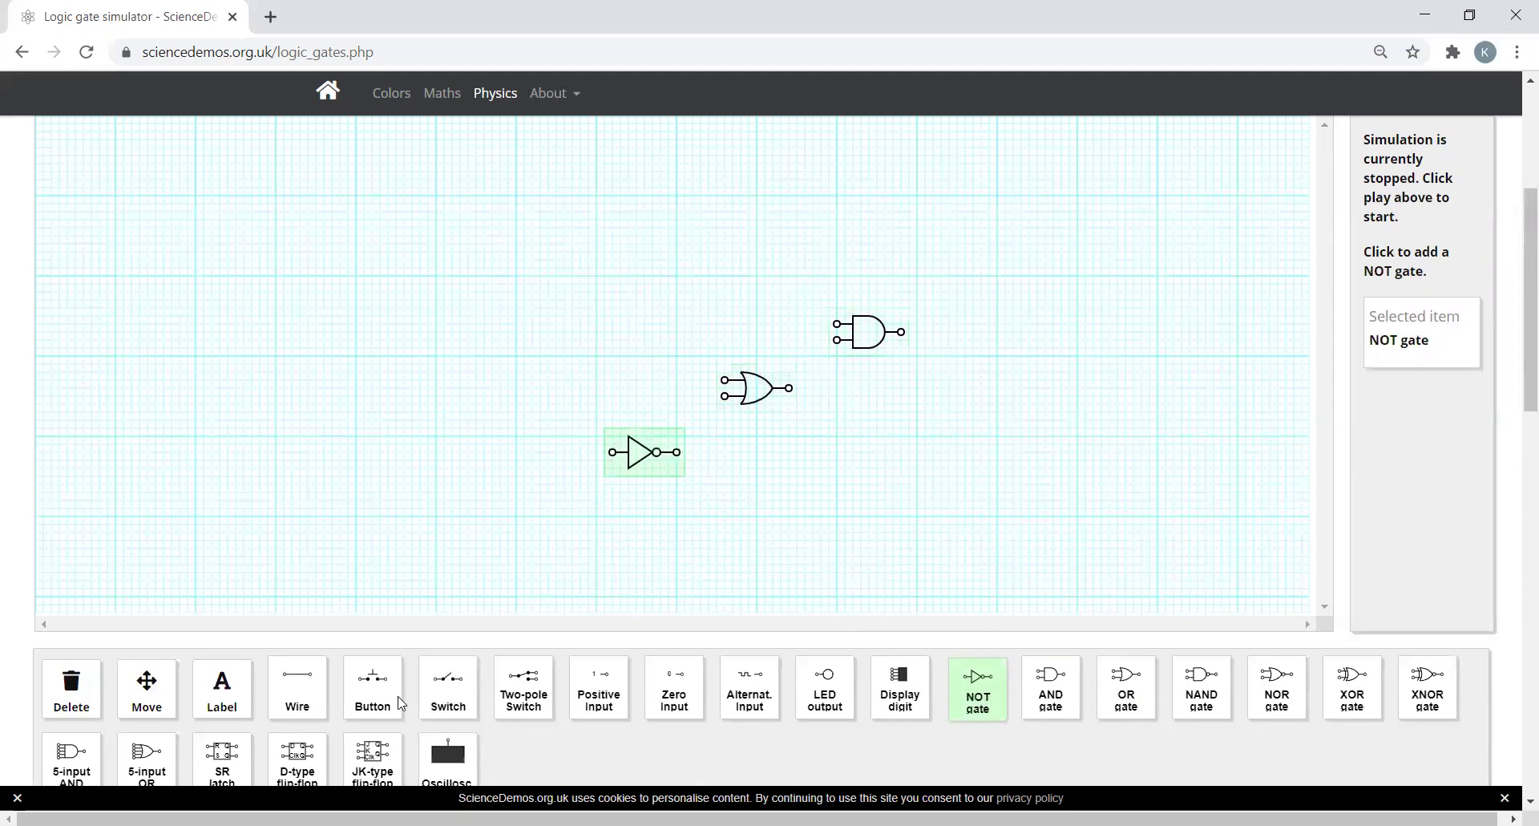
pyautogui.click(617, 690)
pyautogui.click(449, 270)
pyautogui.click(464, 352)
pyautogui.click(448, 442)
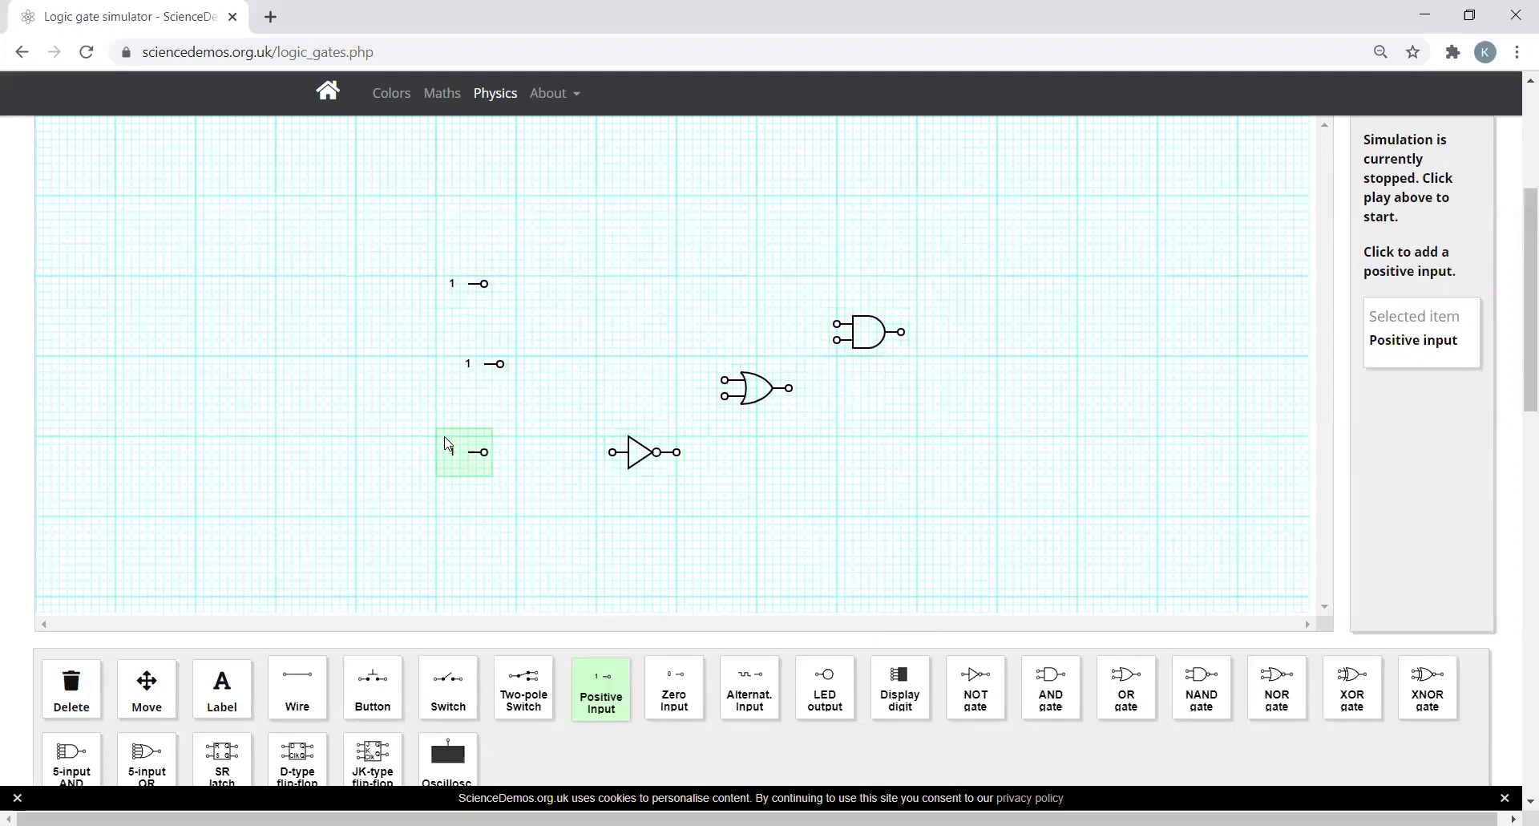
# Place three switches in a column, one beside each positive input
pyautogui.click(463, 694)
pyautogui.click(580, 282)
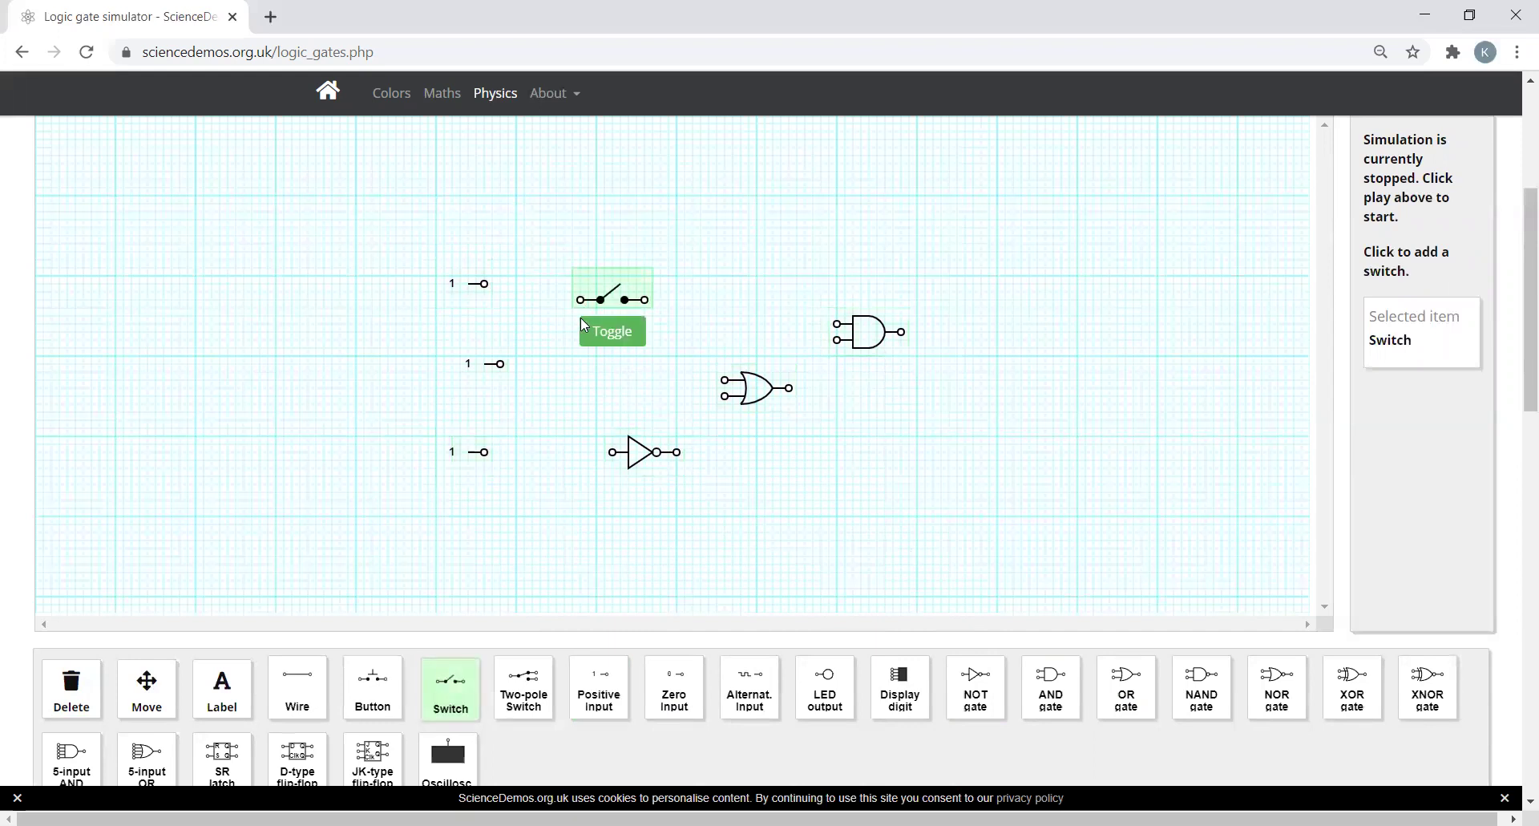
pyautogui.click(576, 365)
pyautogui.click(555, 457)
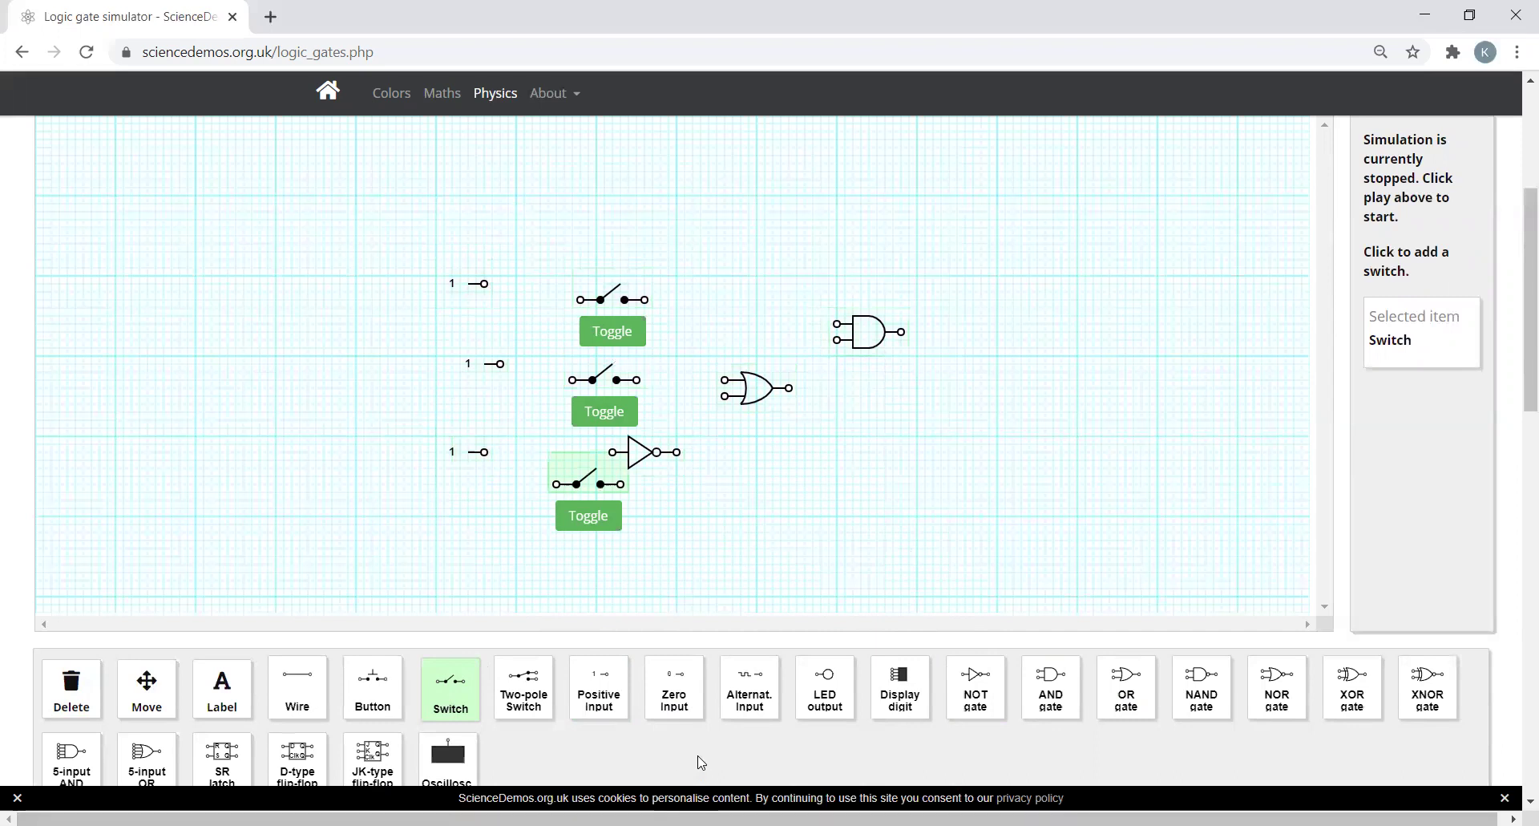
# Add an LED output right of the AND gate and move the gate so its output meets the LED
pyautogui.click(824, 700)
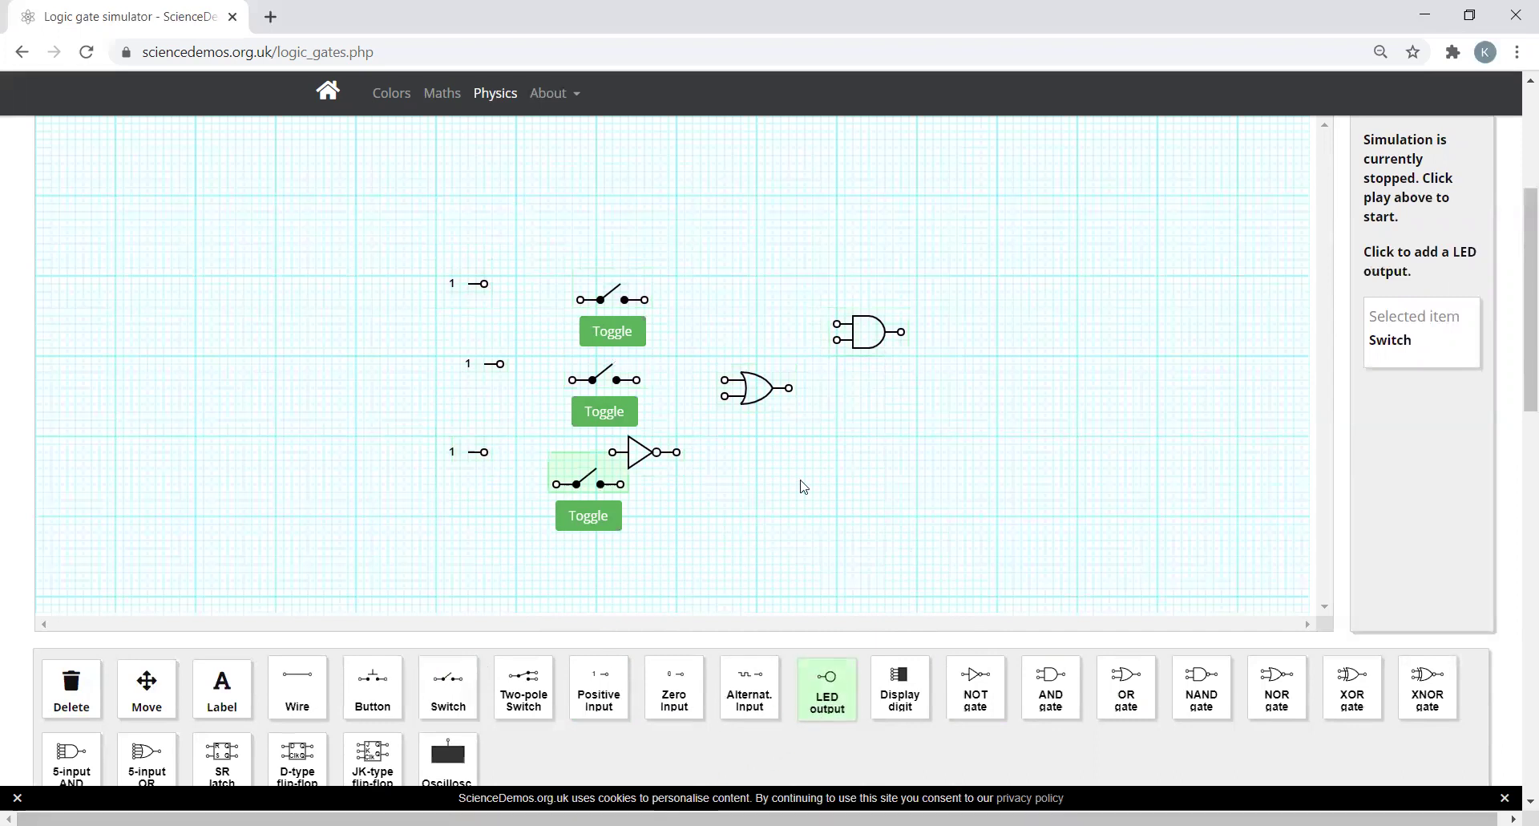
pyautogui.click(974, 337)
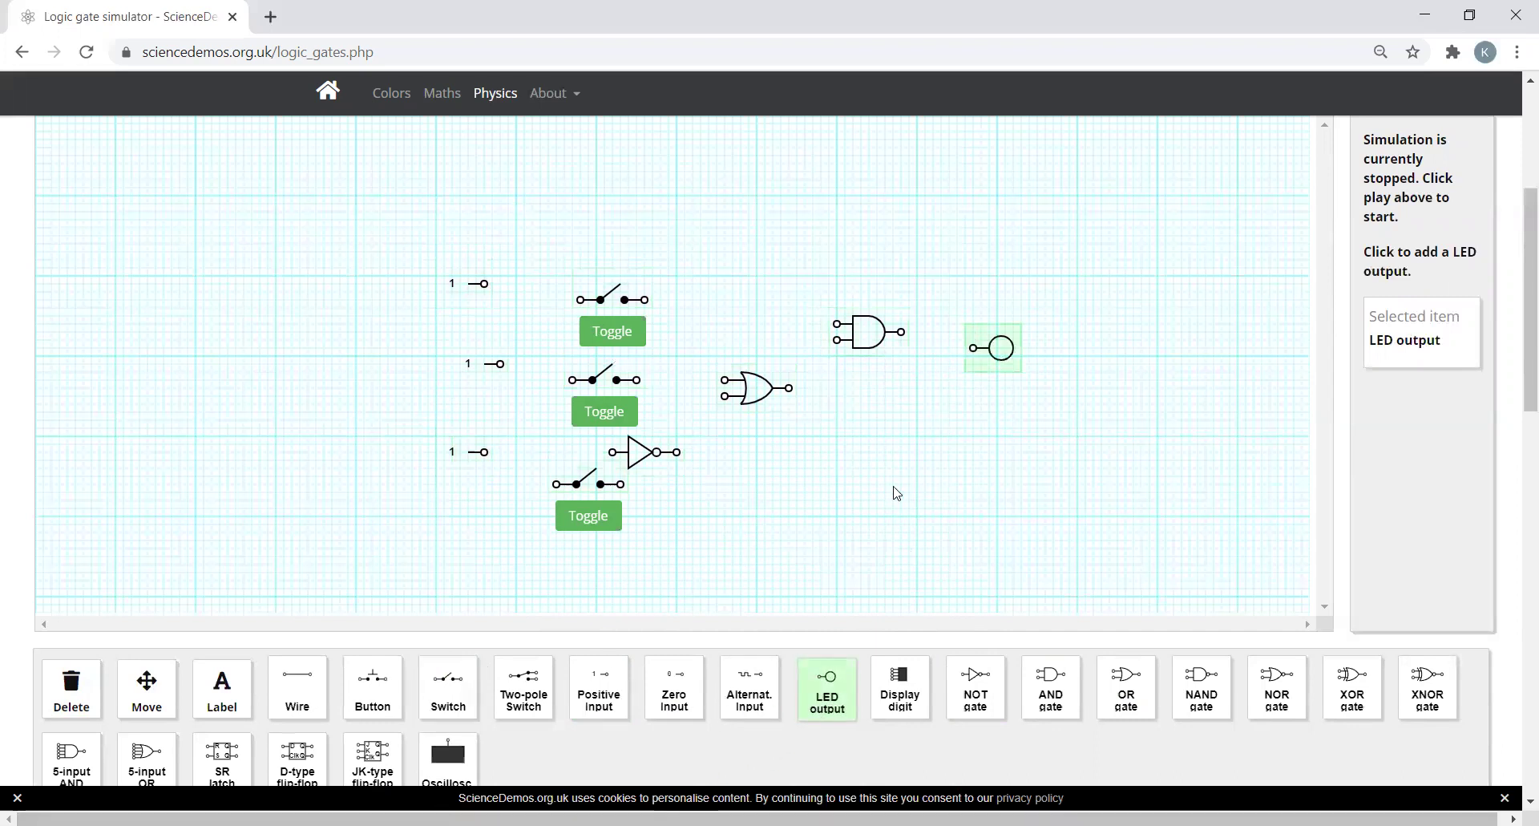
pyautogui.click(147, 683)
pyautogui.moveTo(875, 331); pyautogui.dragTo(951, 343)
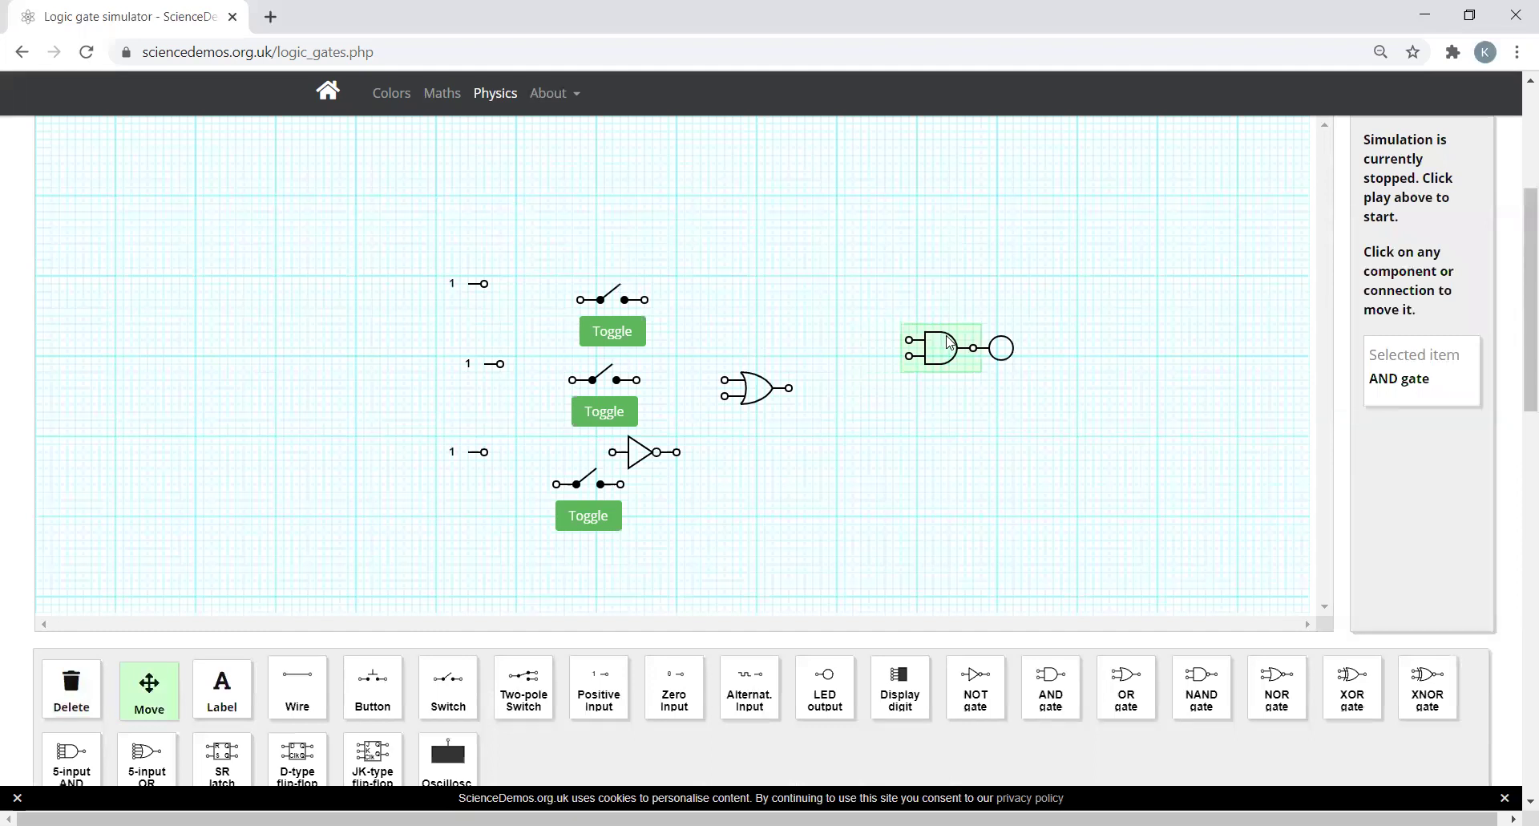
# Move the OR gate closer to the AND gate and wire its output to the AND gate's lower input
pyautogui.moveTo(771, 390); pyautogui.dragTo(828, 391)
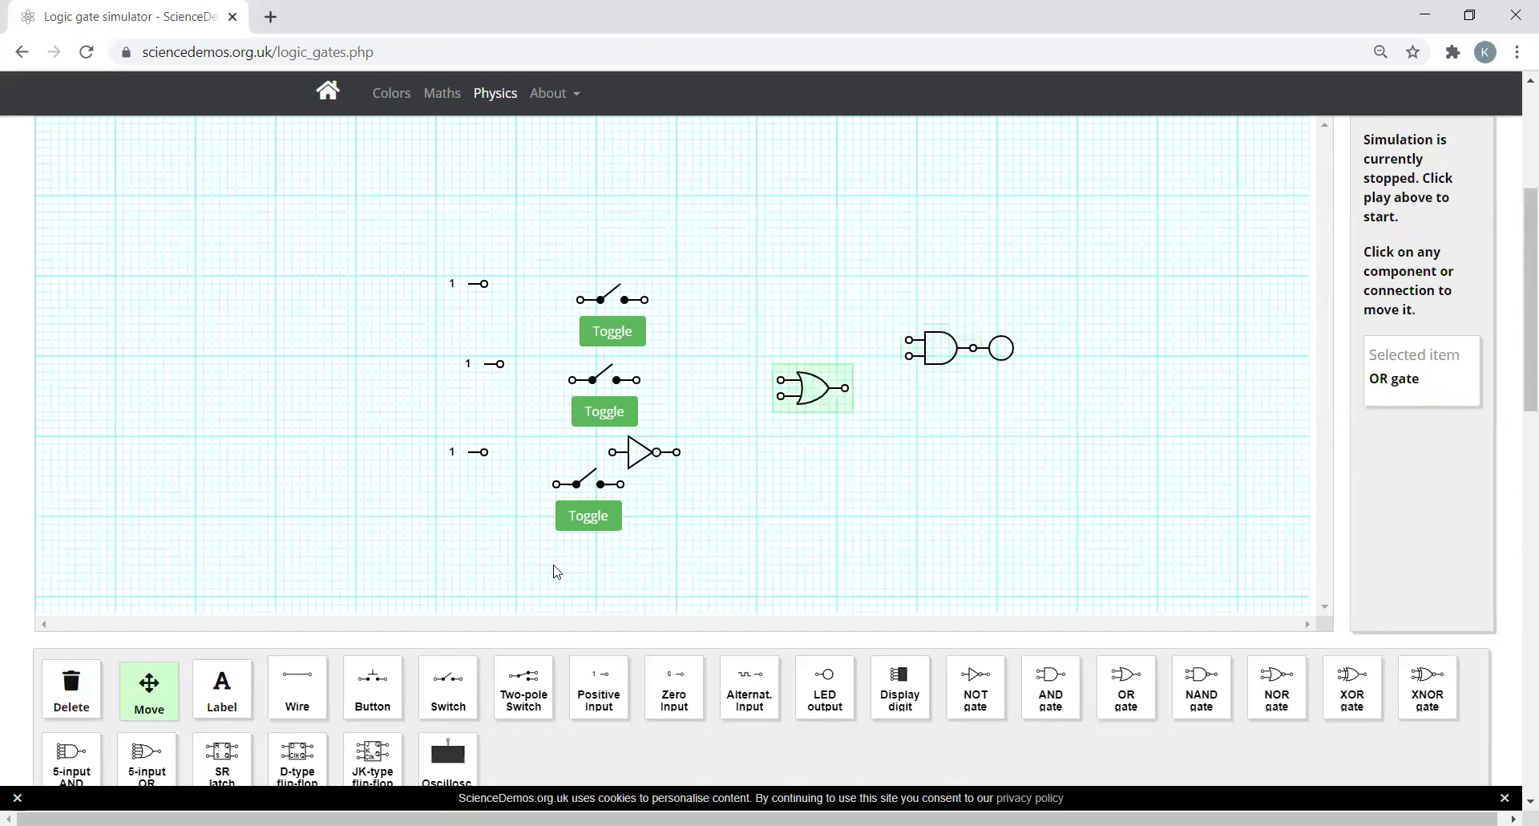
pyautogui.click(298, 688)
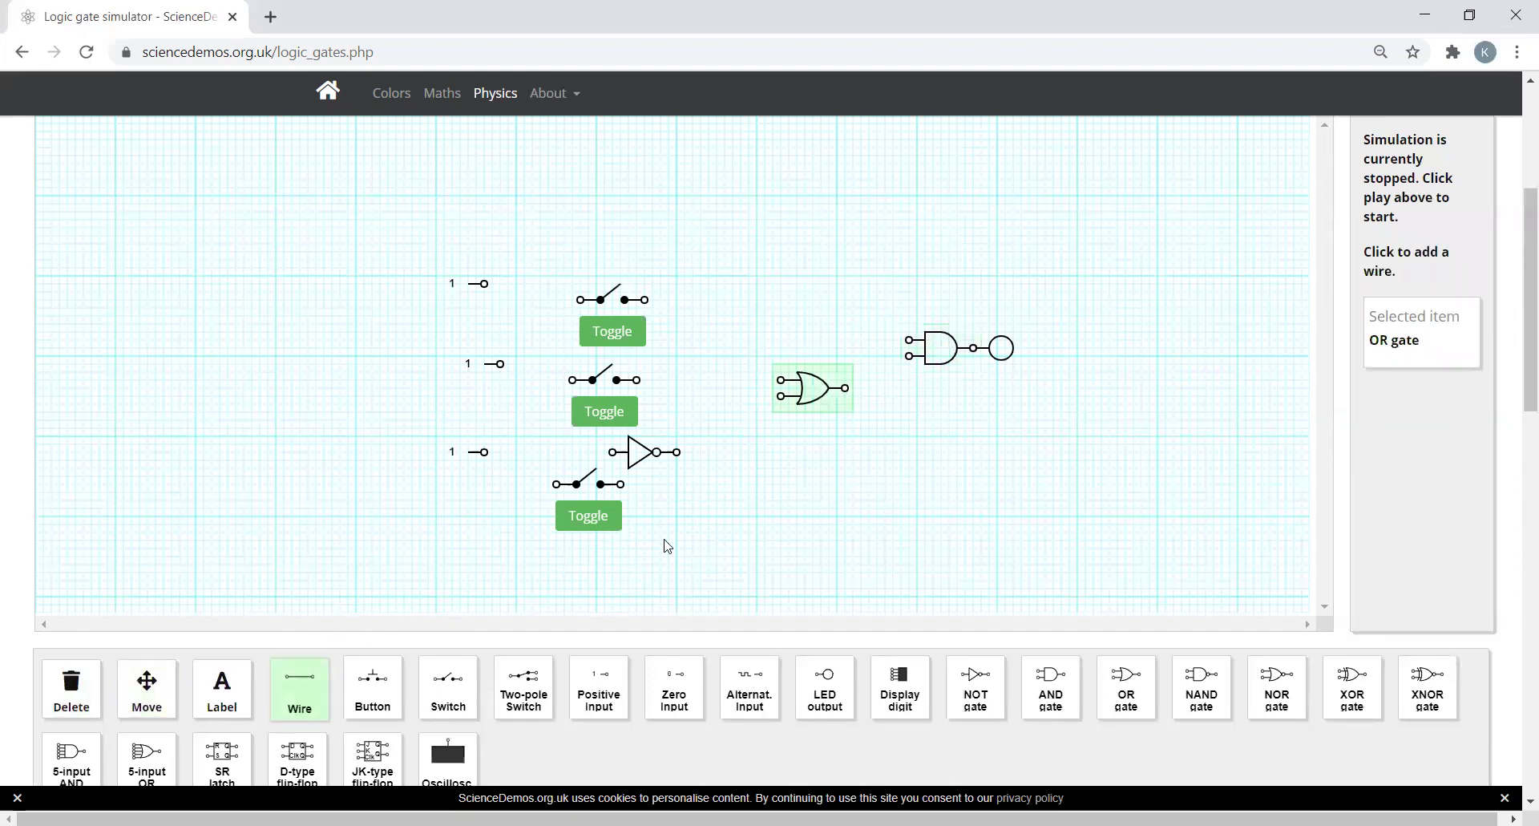
pyautogui.click(846, 390)
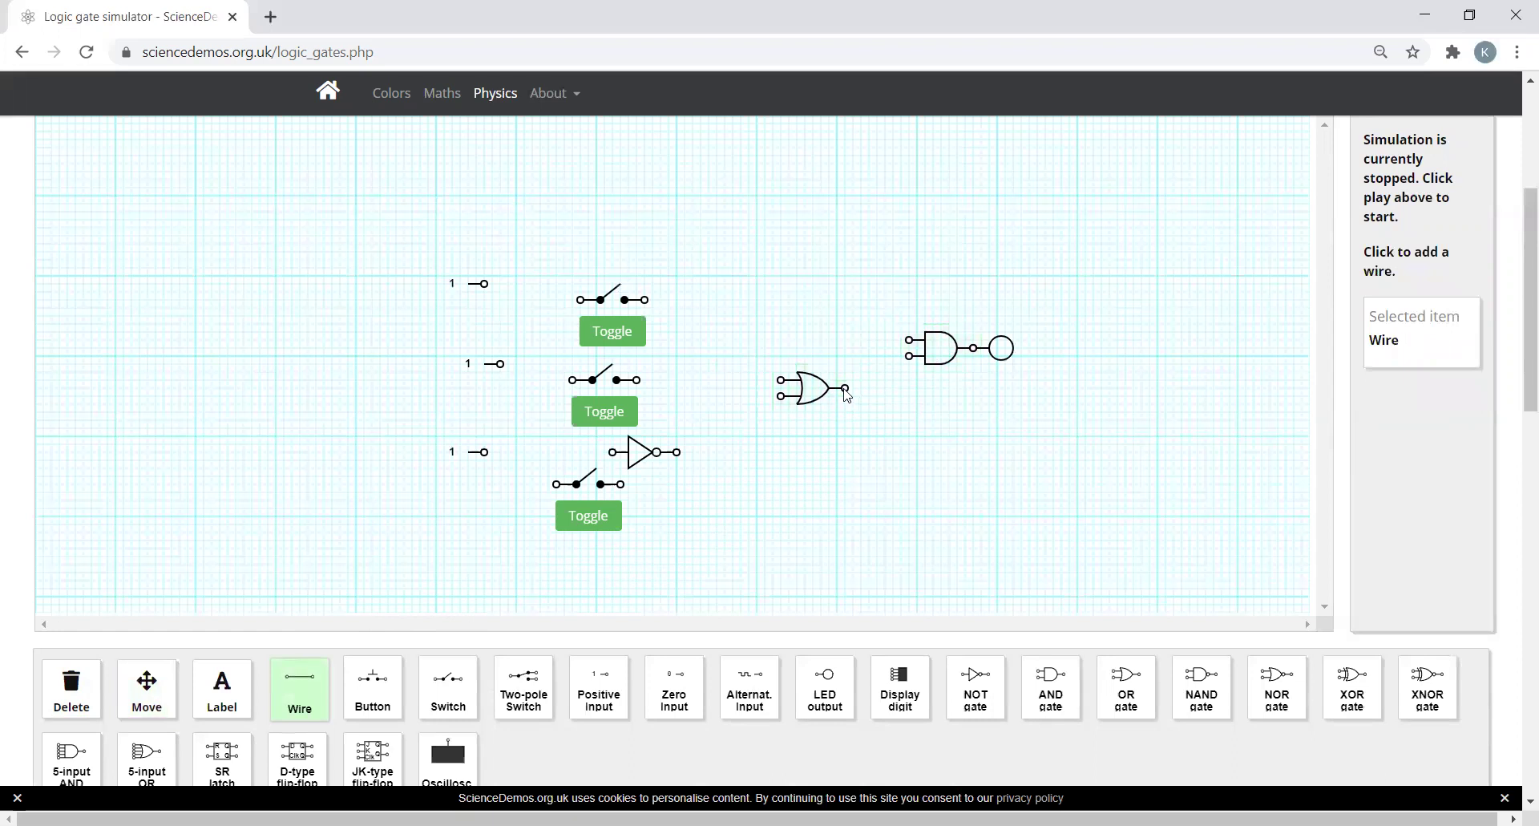
pyautogui.moveTo(849, 392); pyautogui.dragTo(912, 363)
pyautogui.click(911, 360)
# Move the NOT gate closer to the OR gate and wire its output to the OR gate's lower input
pyautogui.click(148, 687)
pyautogui.moveTo(654, 453); pyautogui.dragTo(719, 429)
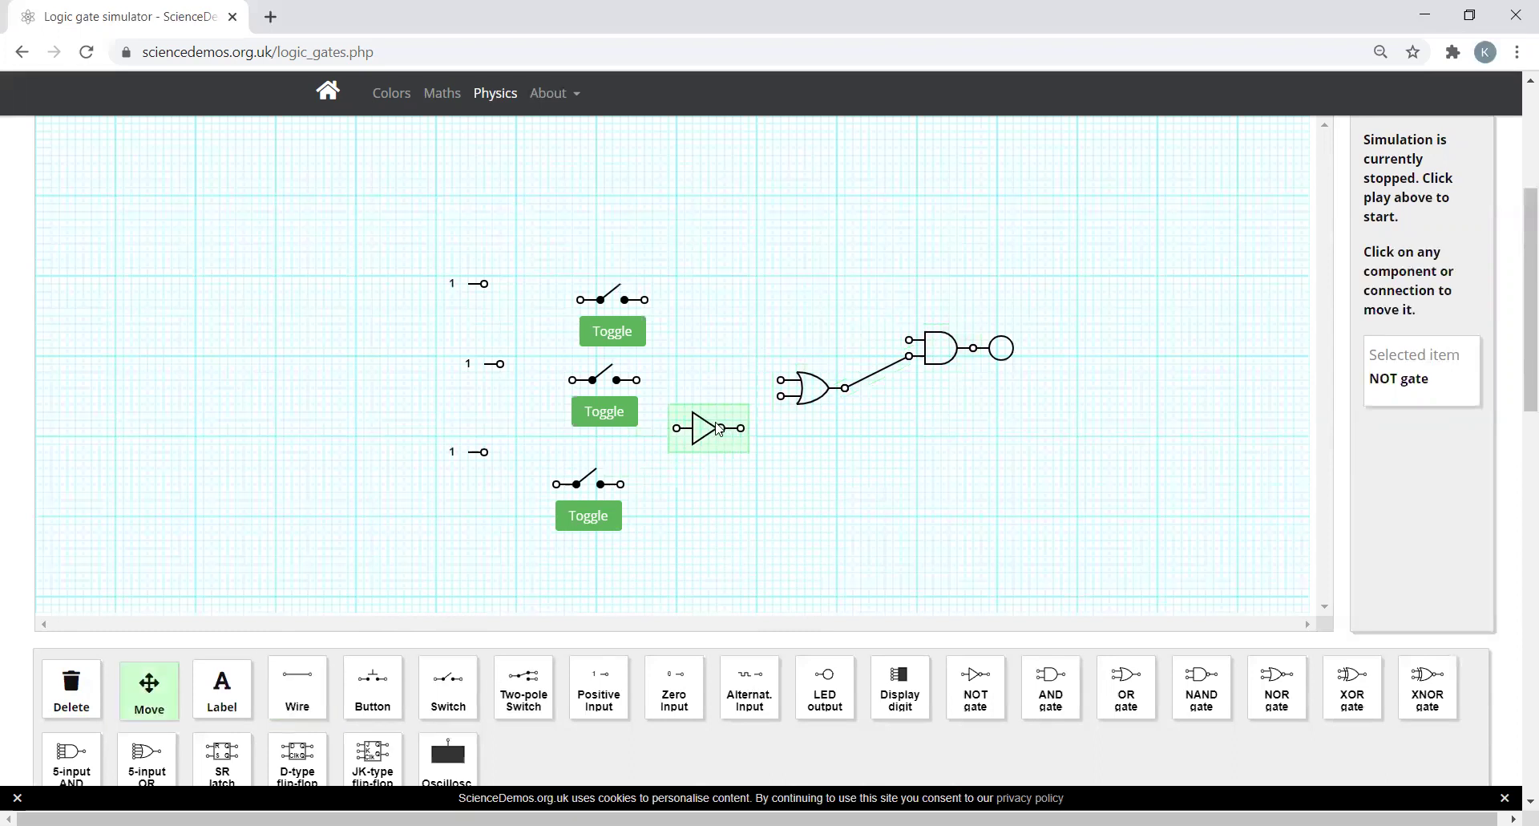
pyautogui.click(306, 699)
pyautogui.moveTo(742, 430); pyautogui.dragTo(782, 403)
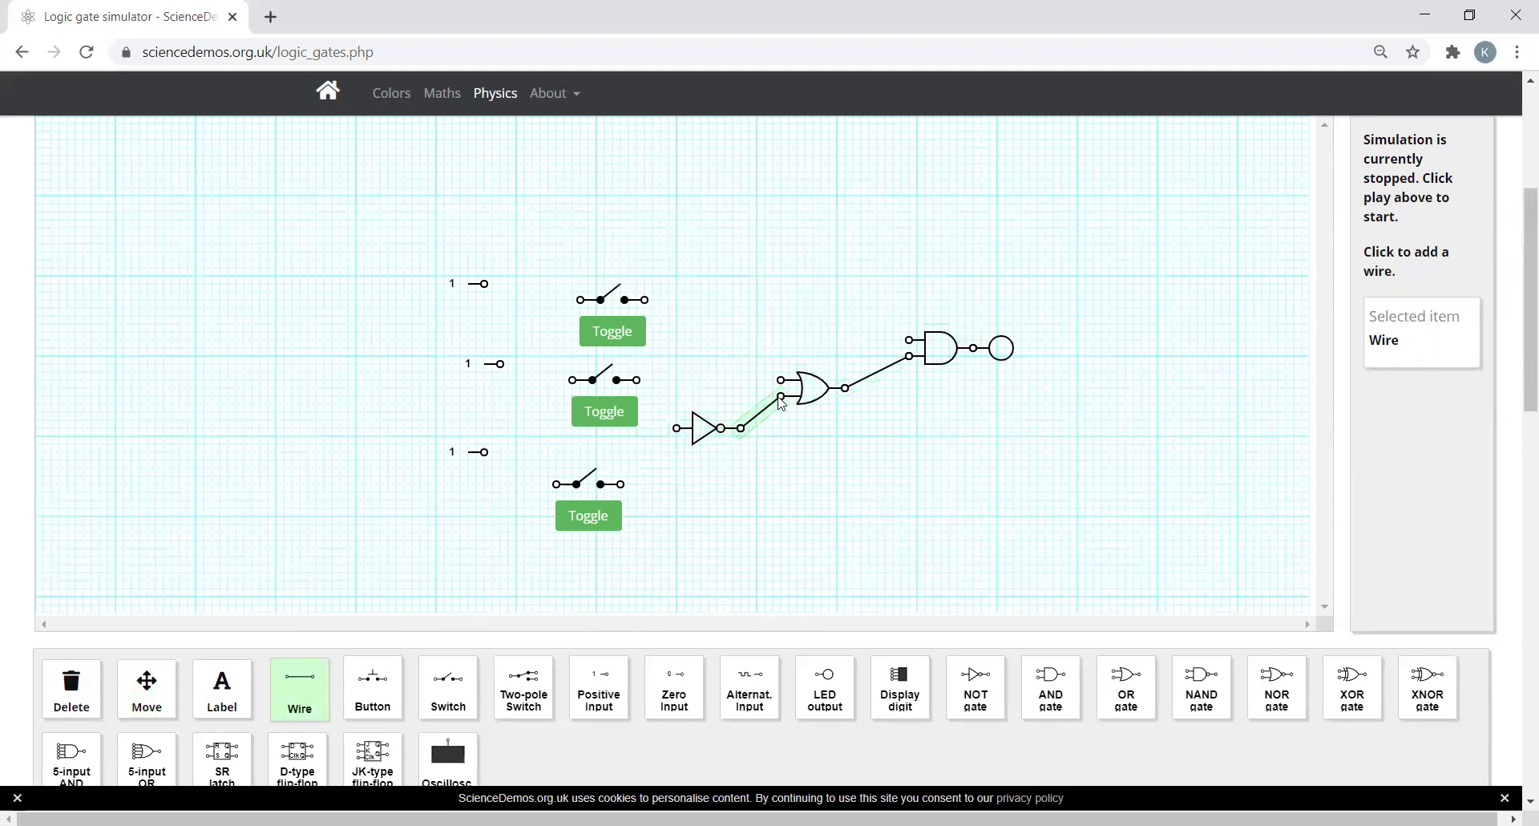
# Move the three switches up and roughly into line, and align the middle positive input with the other inputs
pyautogui.click(640, 343)
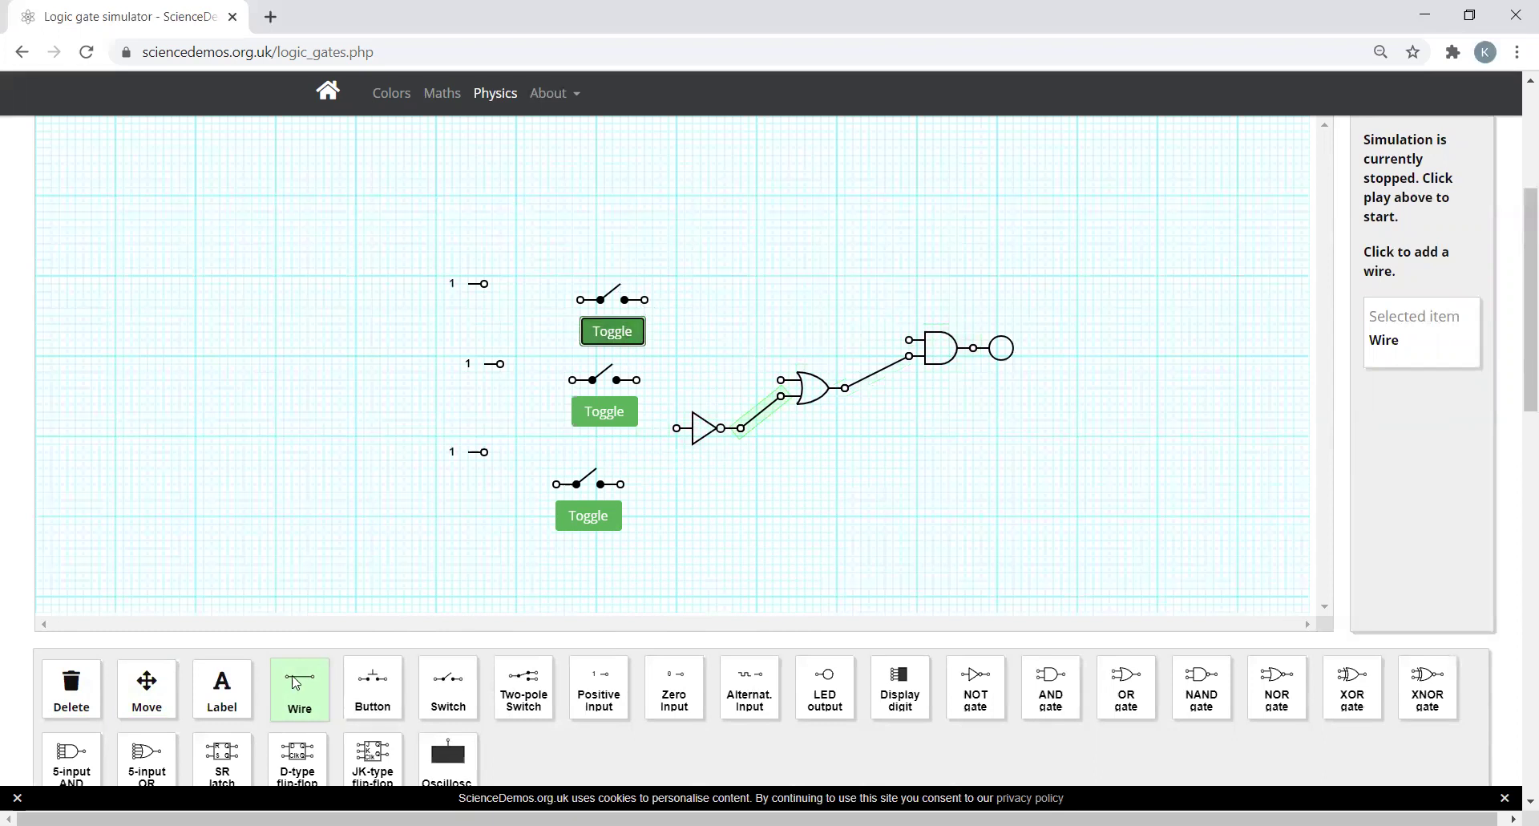
pyautogui.click(172, 699)
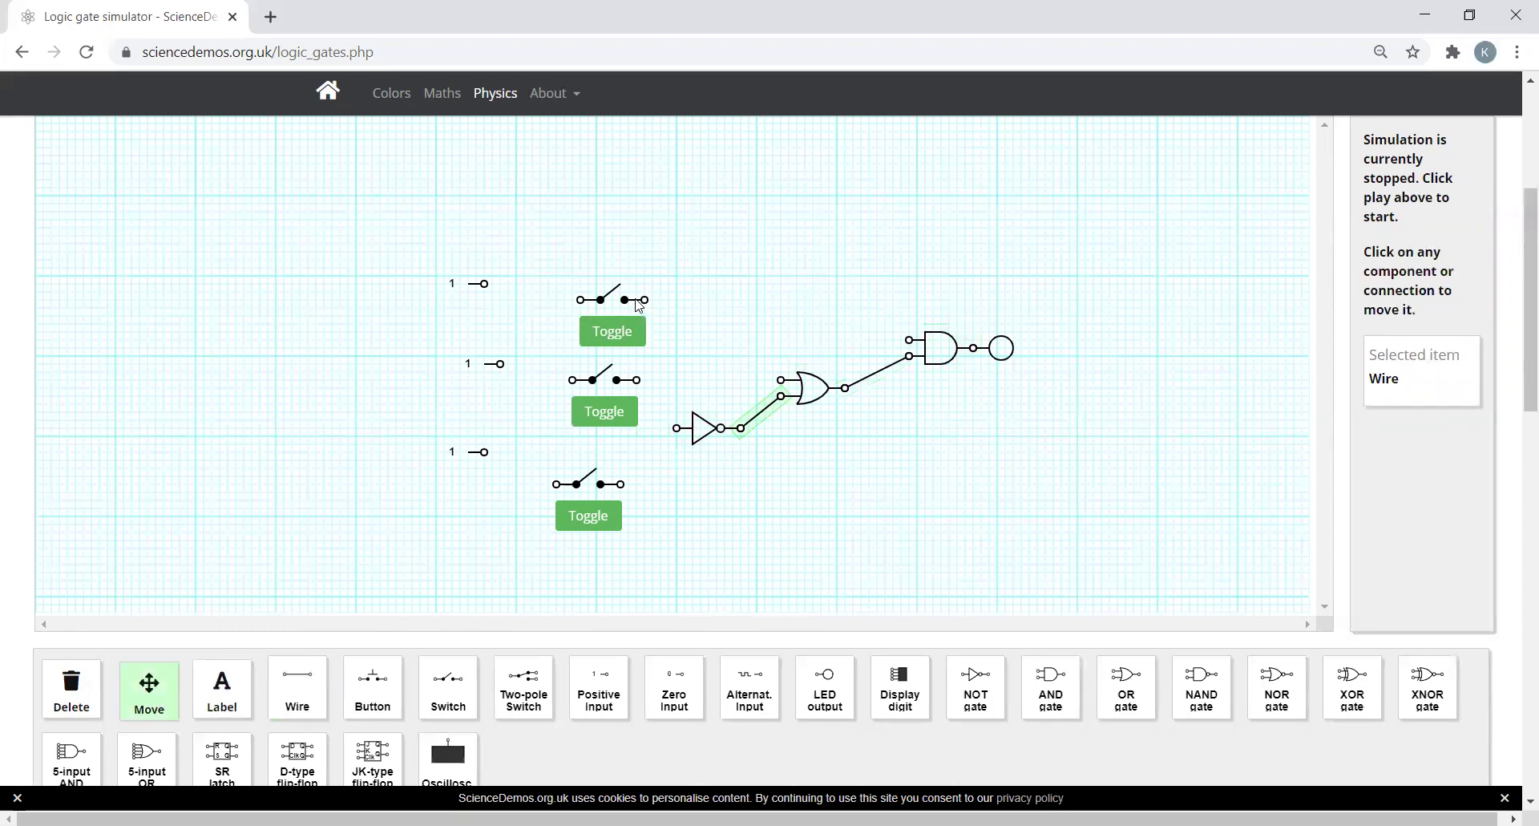
pyautogui.moveTo(613, 303)
pyautogui.mouseDown()
pyautogui.moveTo(595, 305)
pyautogui.moveTo(618, 289)
pyautogui.moveTo(596, 299)
pyautogui.mouseUp()
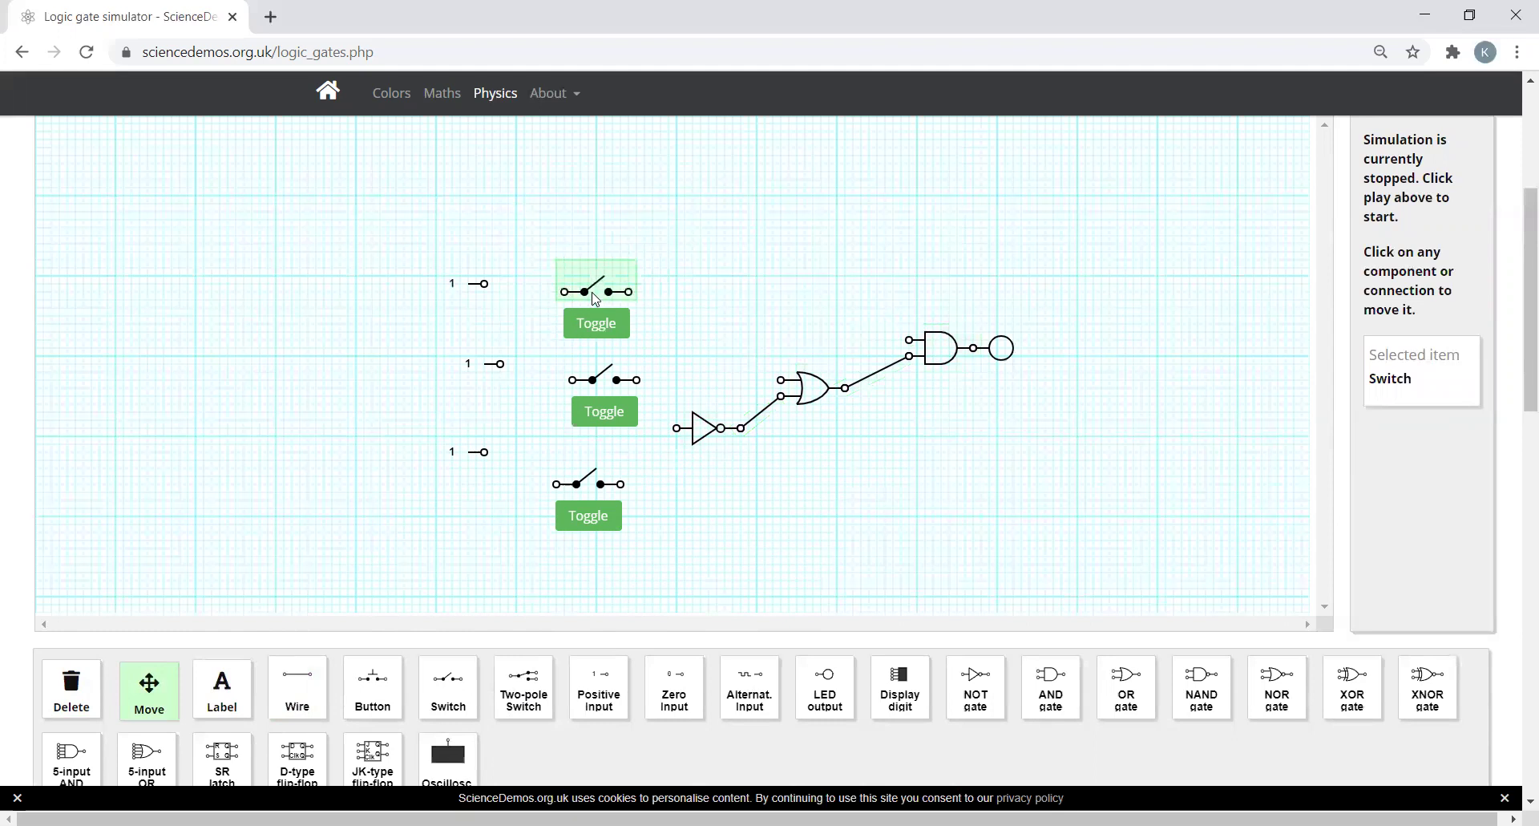
pyautogui.moveTo(626, 386)
pyautogui.mouseDown()
pyautogui.moveTo(602, 385)
pyautogui.moveTo(616, 385)
pyautogui.mouseUp()
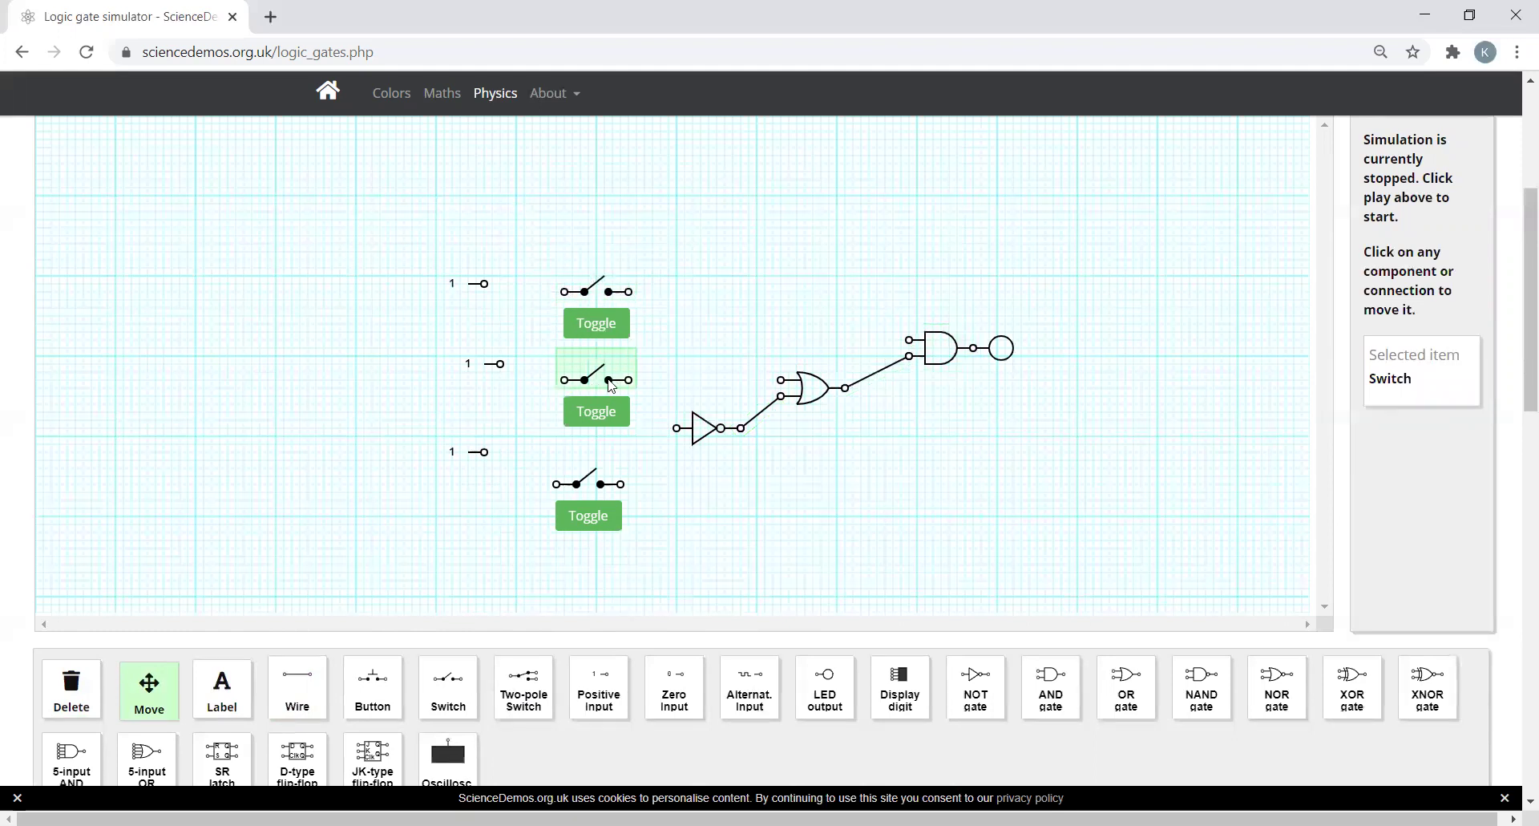
pyautogui.moveTo(624, 291); pyautogui.dragTo(623, 259)
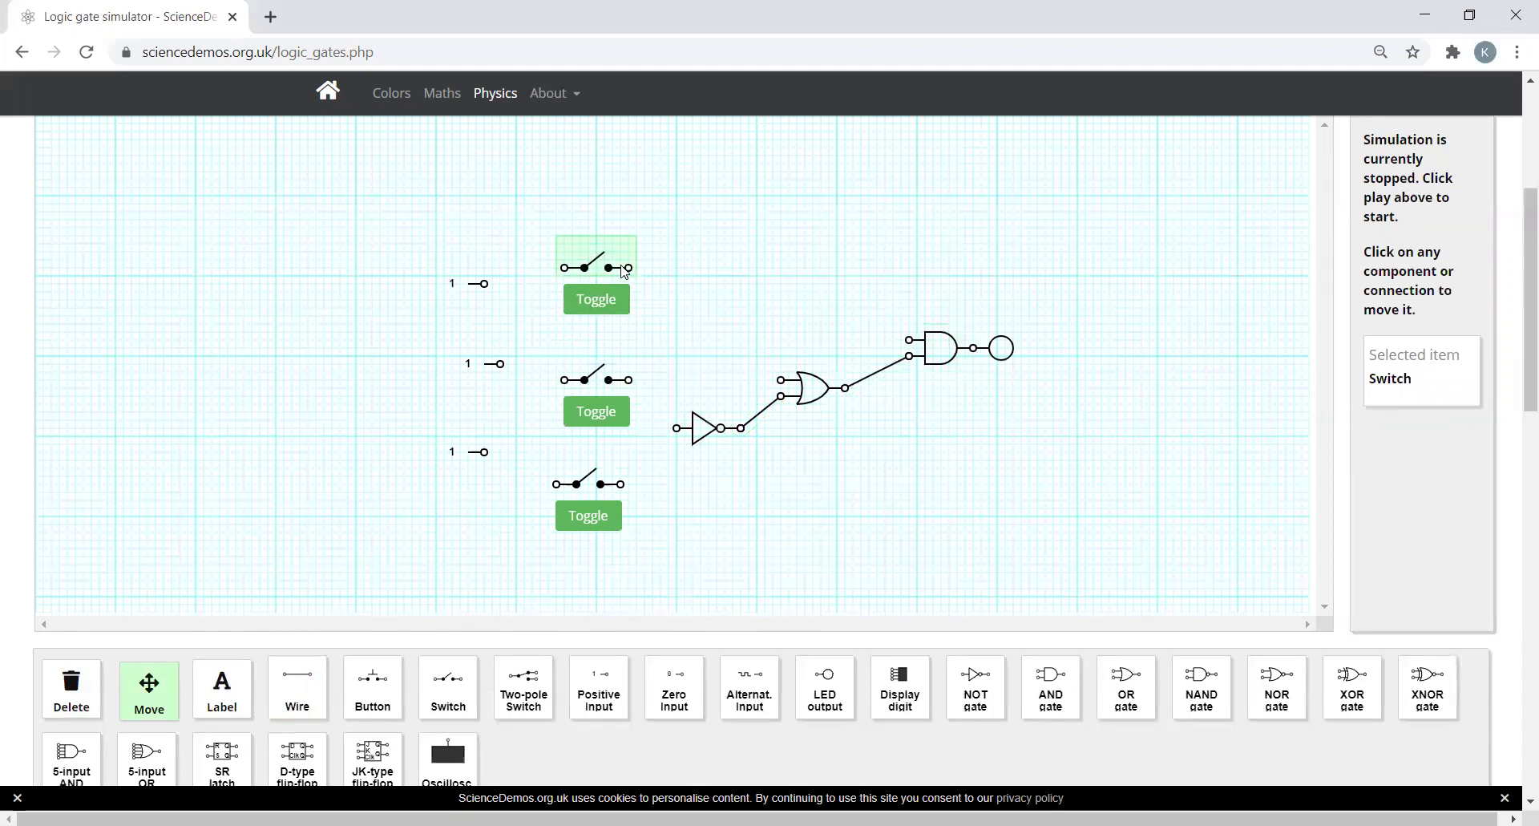
pyautogui.moveTo(623, 386); pyautogui.dragTo(613, 363)
pyautogui.moveTo(497, 366); pyautogui.dragTo(480, 358)
pyautogui.moveTo(593, 493); pyautogui.dragTo(601, 447)
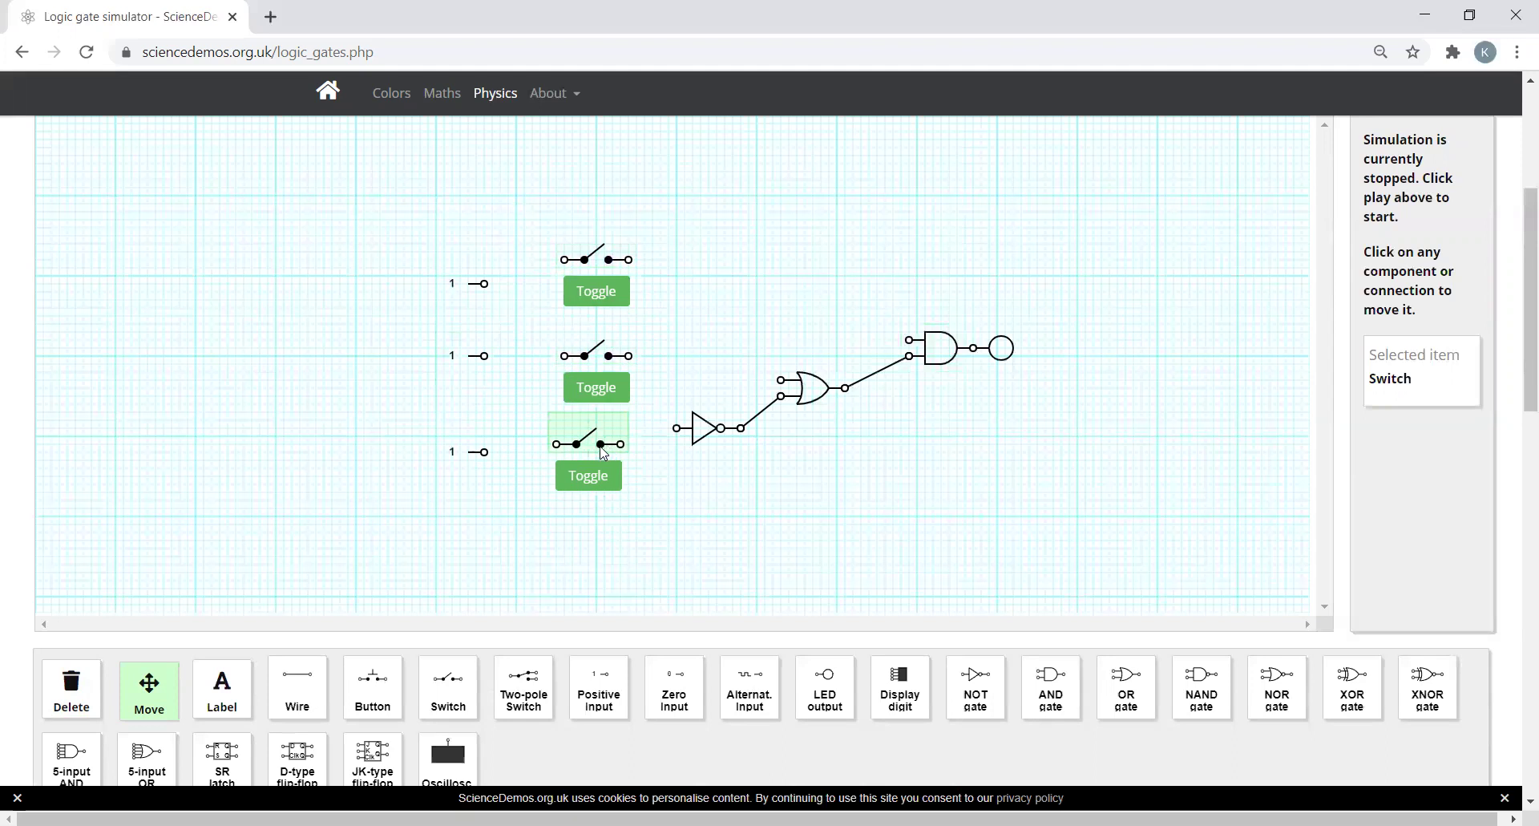
# Wire the top switch to the AND gate's upper input and try to wire the top positive input to that switch
pyautogui.click(305, 699)
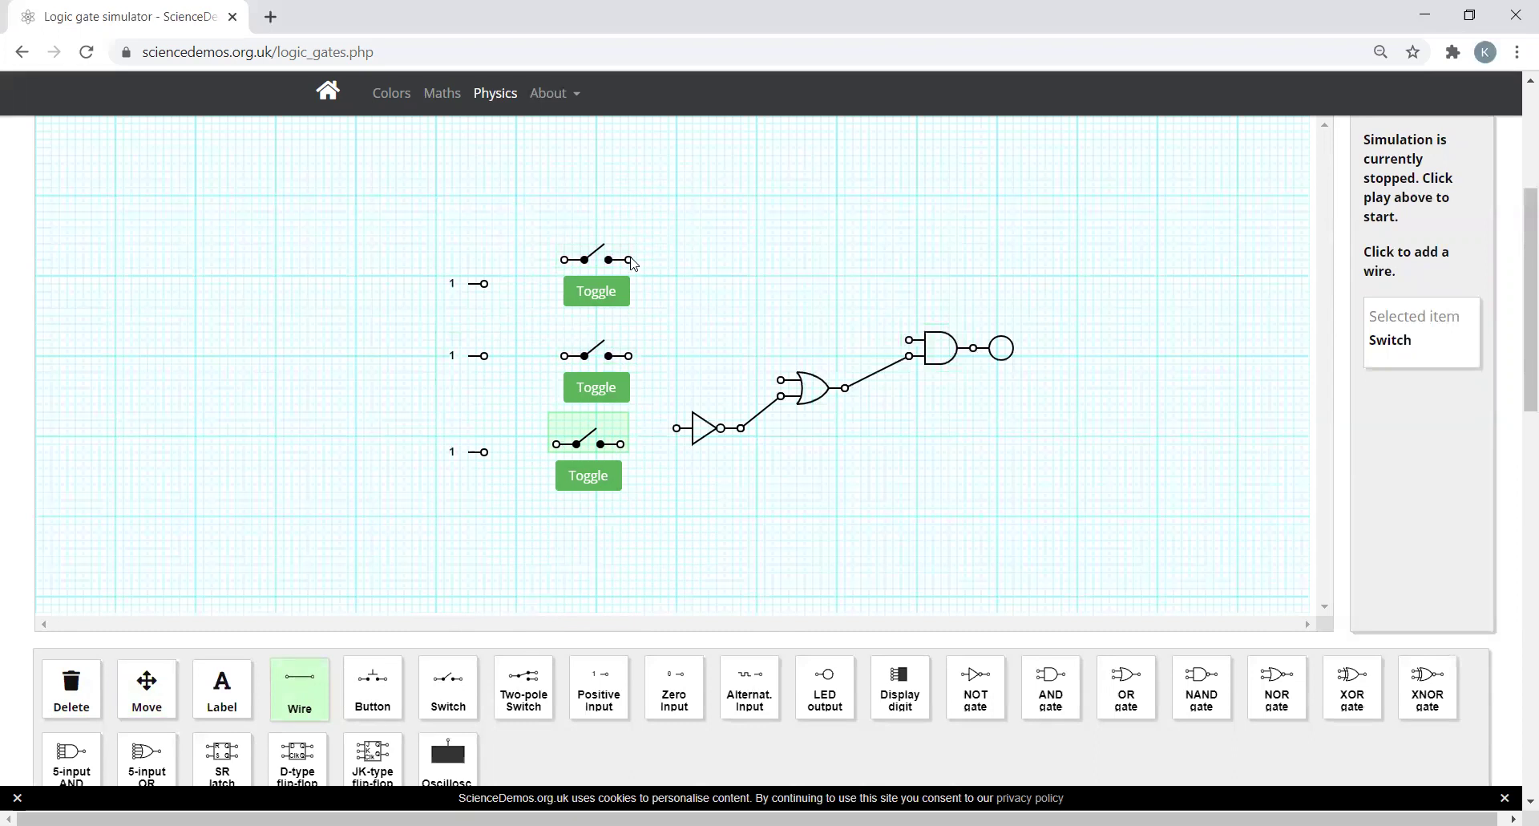
pyautogui.moveTo(629, 260); pyautogui.dragTo(911, 341)
pyautogui.moveTo(566, 263); pyautogui.dragTo(486, 286)
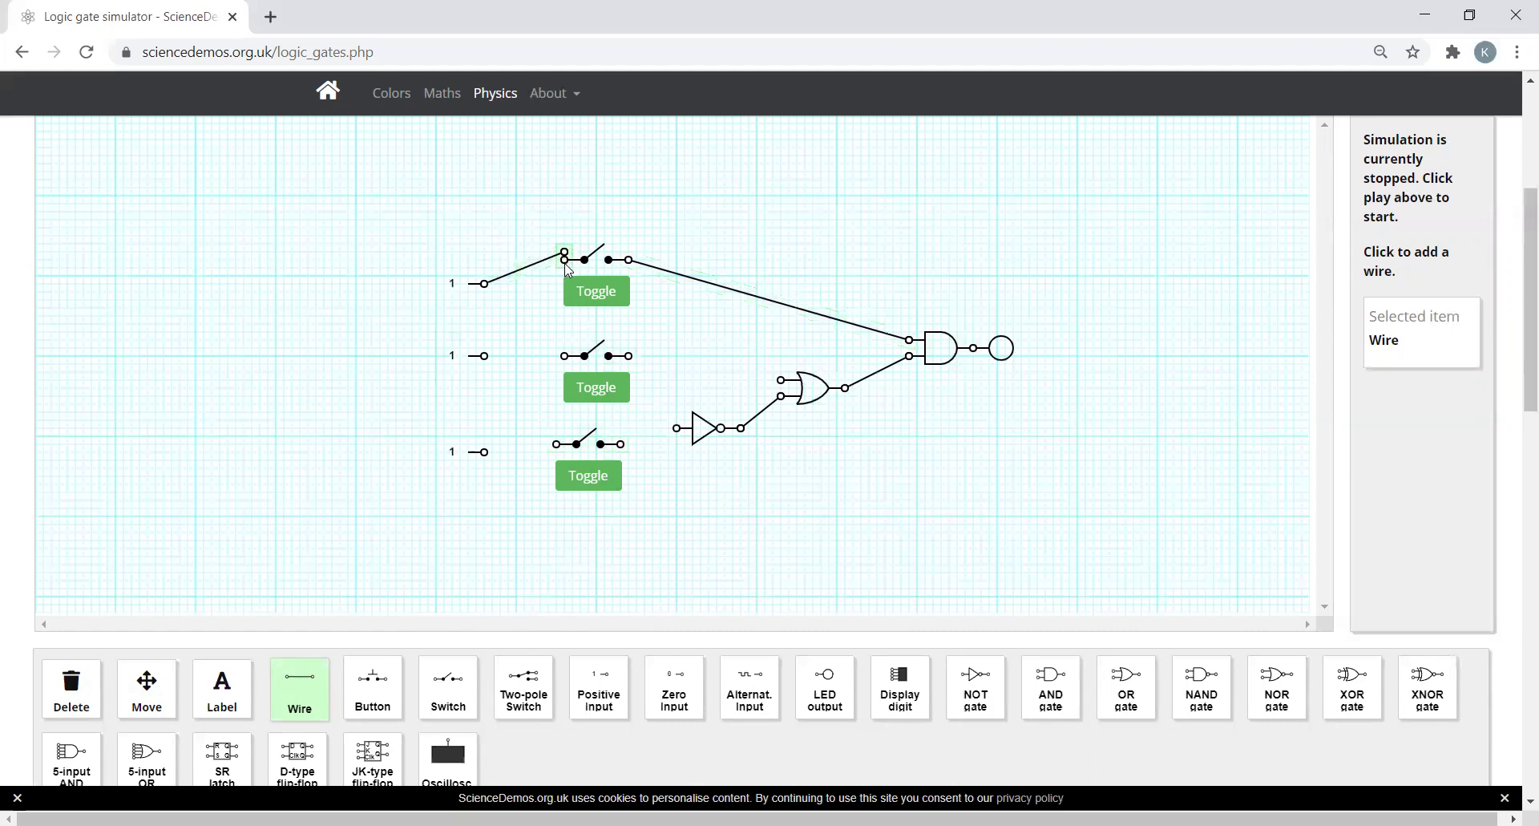
# Delete the misplaced wire at the top positive input and rewire that input to the top switch's input terminal
pyautogui.click(161, 682)
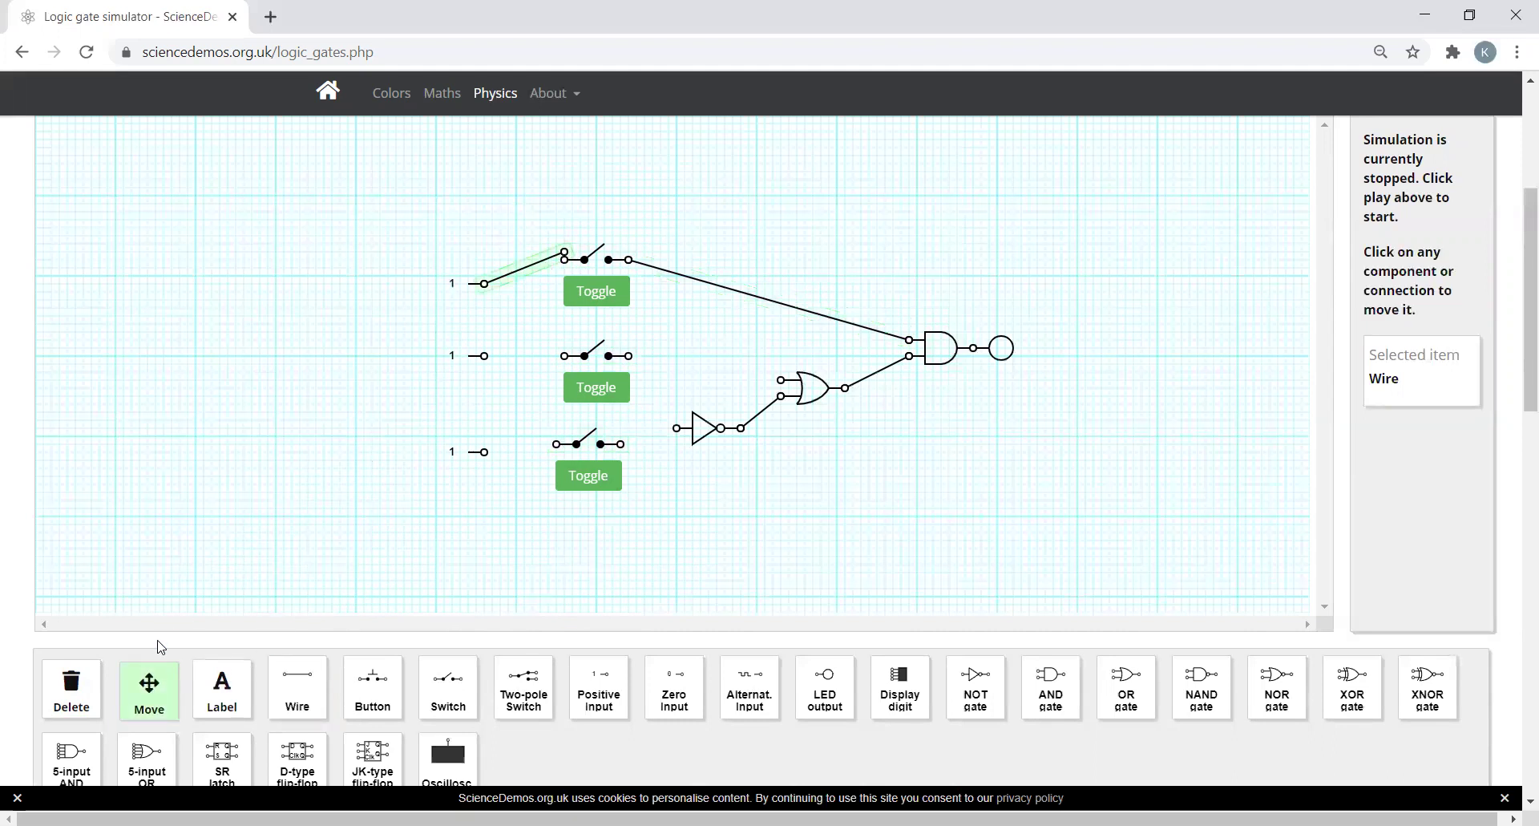
pyautogui.click(76, 688)
pyautogui.click(521, 270)
pyautogui.click(298, 685)
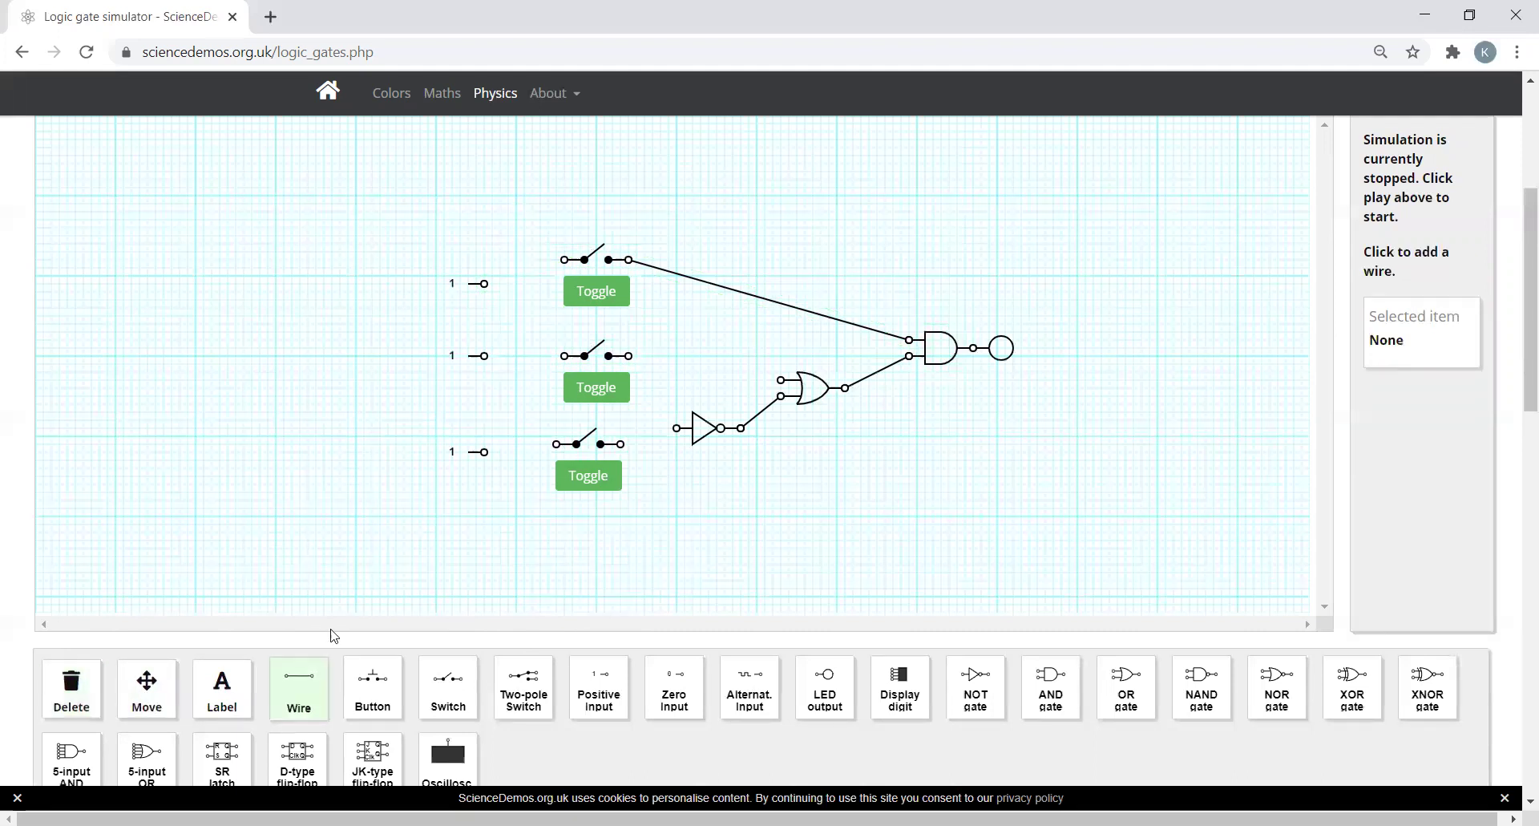
pyautogui.click(564, 260)
pyautogui.click(484, 283)
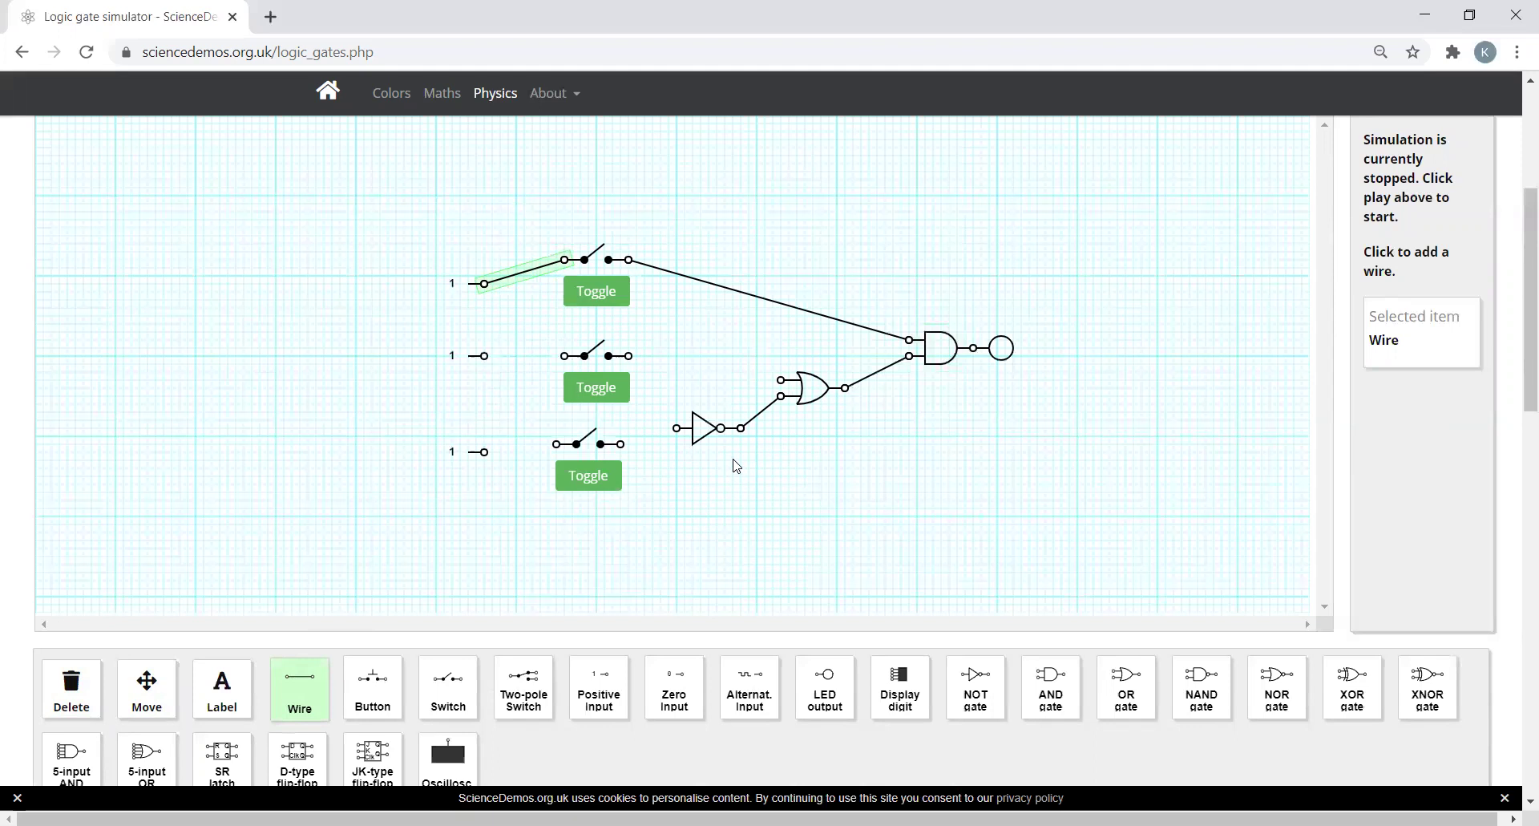
# Wire the middle input through its switch to the OR gate's upper input, and the bottom input through its switch to the NOT gate
pyautogui.moveTo(484, 356); pyautogui.dragTo(781, 379)
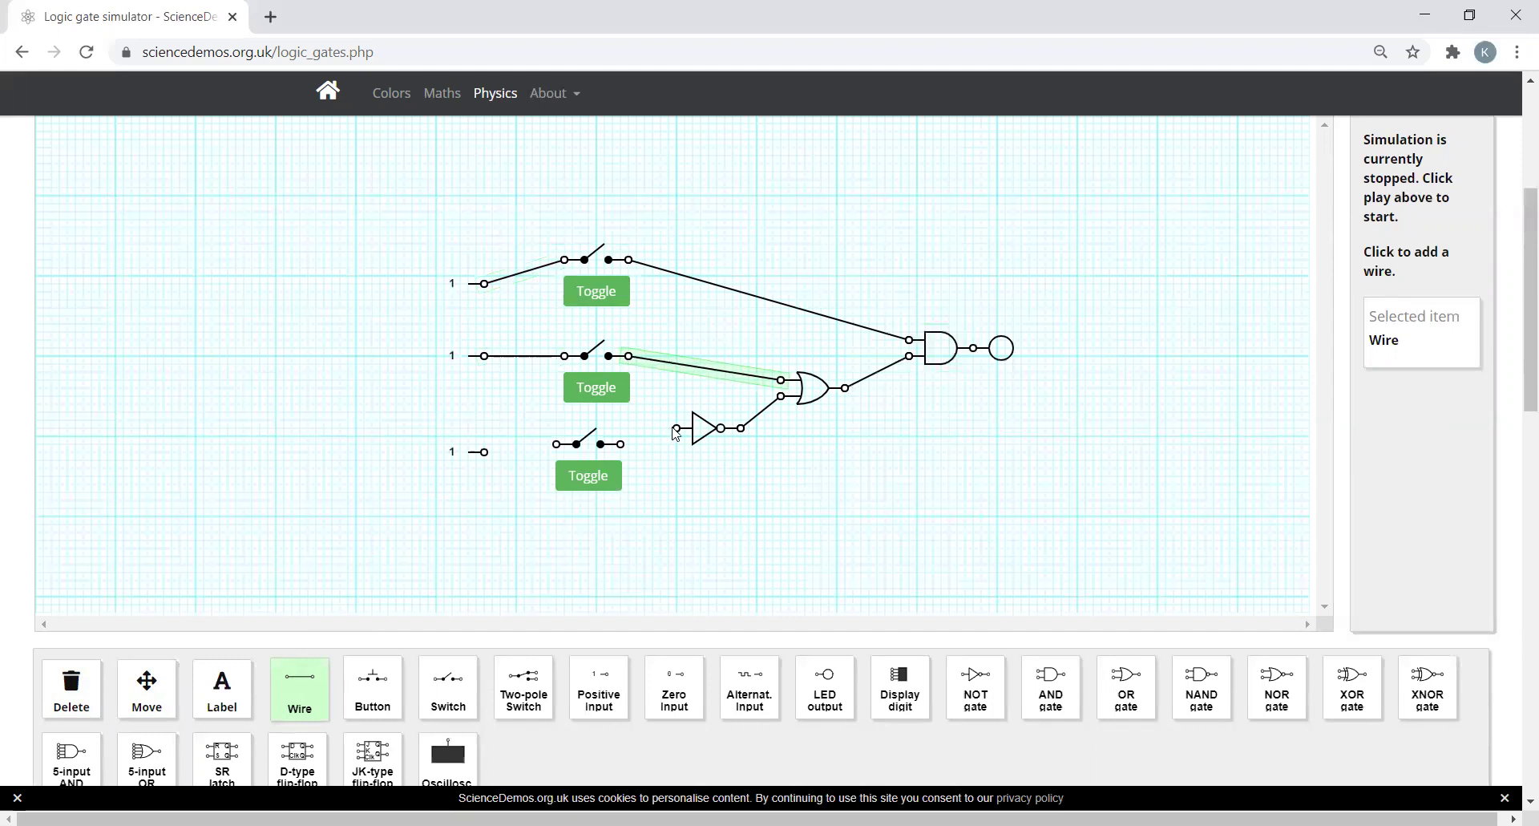
pyautogui.moveTo(681, 433); pyautogui.dragTo(622, 447)
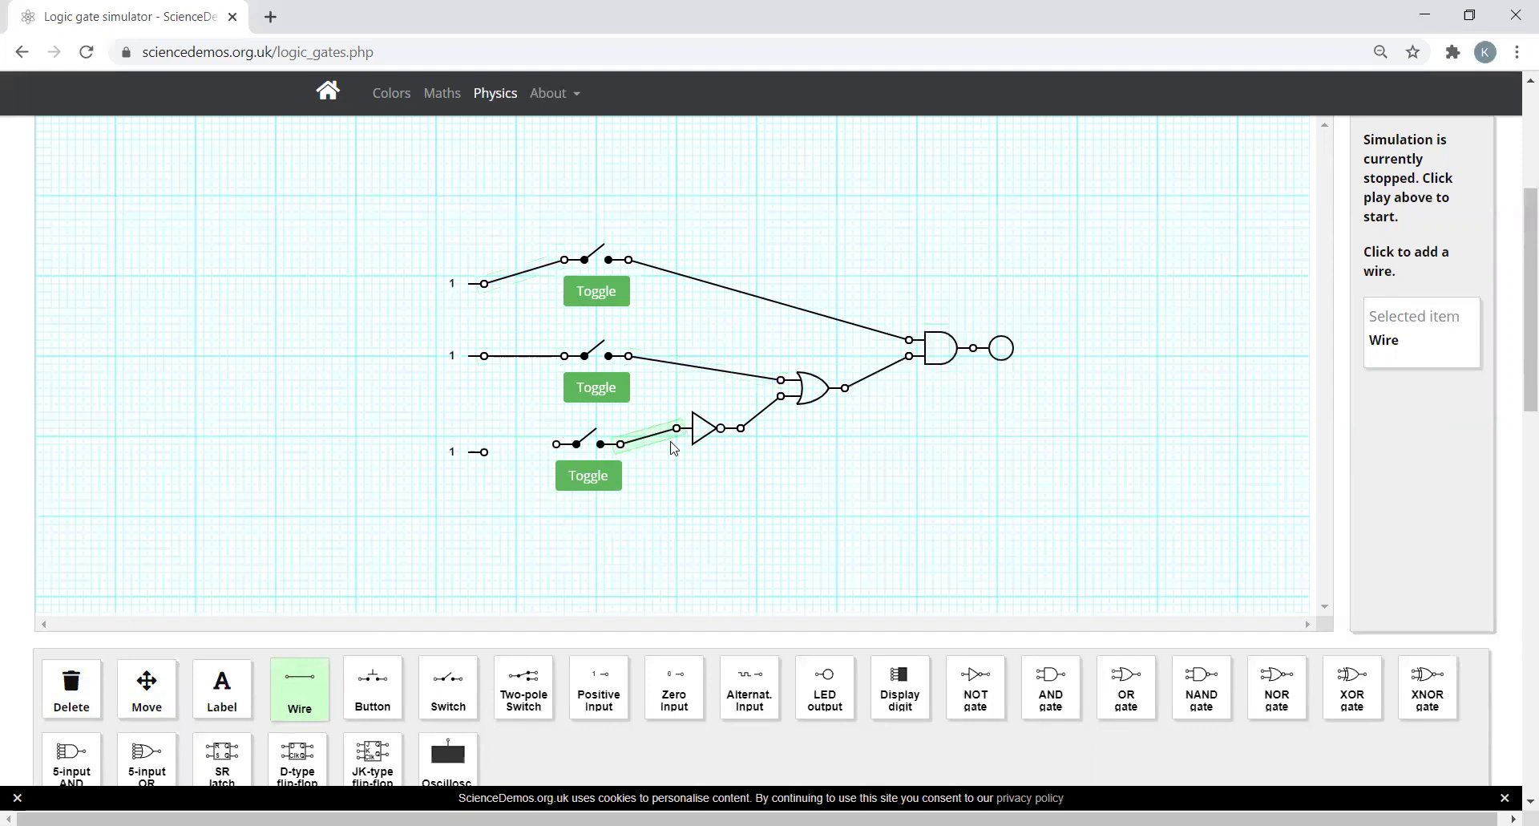
pyautogui.moveTo(557, 445); pyautogui.dragTo(484, 452)
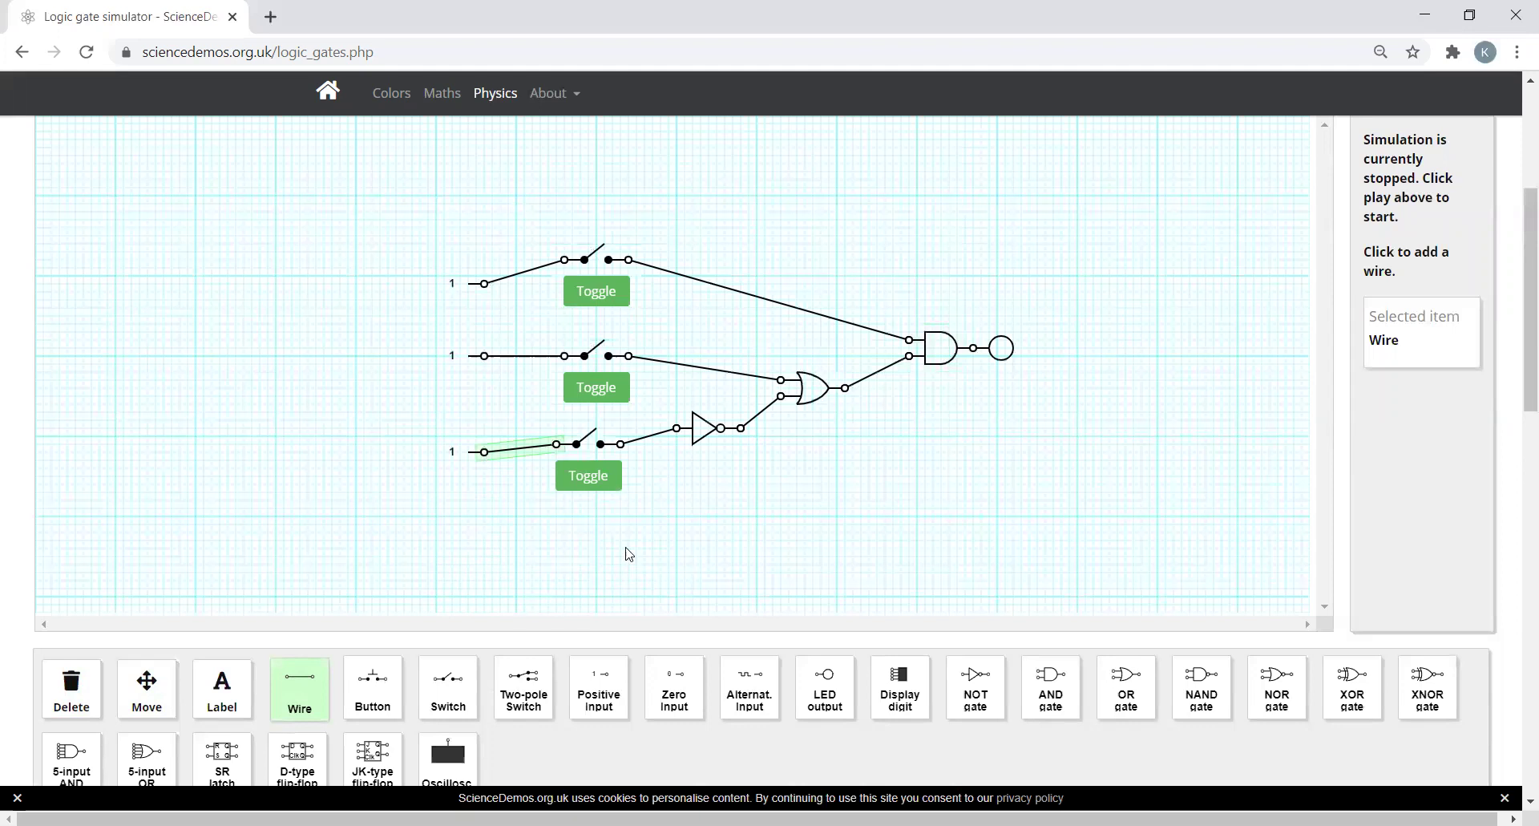
# Start the simulation and test the OR branch by closing the bottom switch, closing the middle switch and reopening the bottom one
pyautogui.scroll(2, 768, 505)
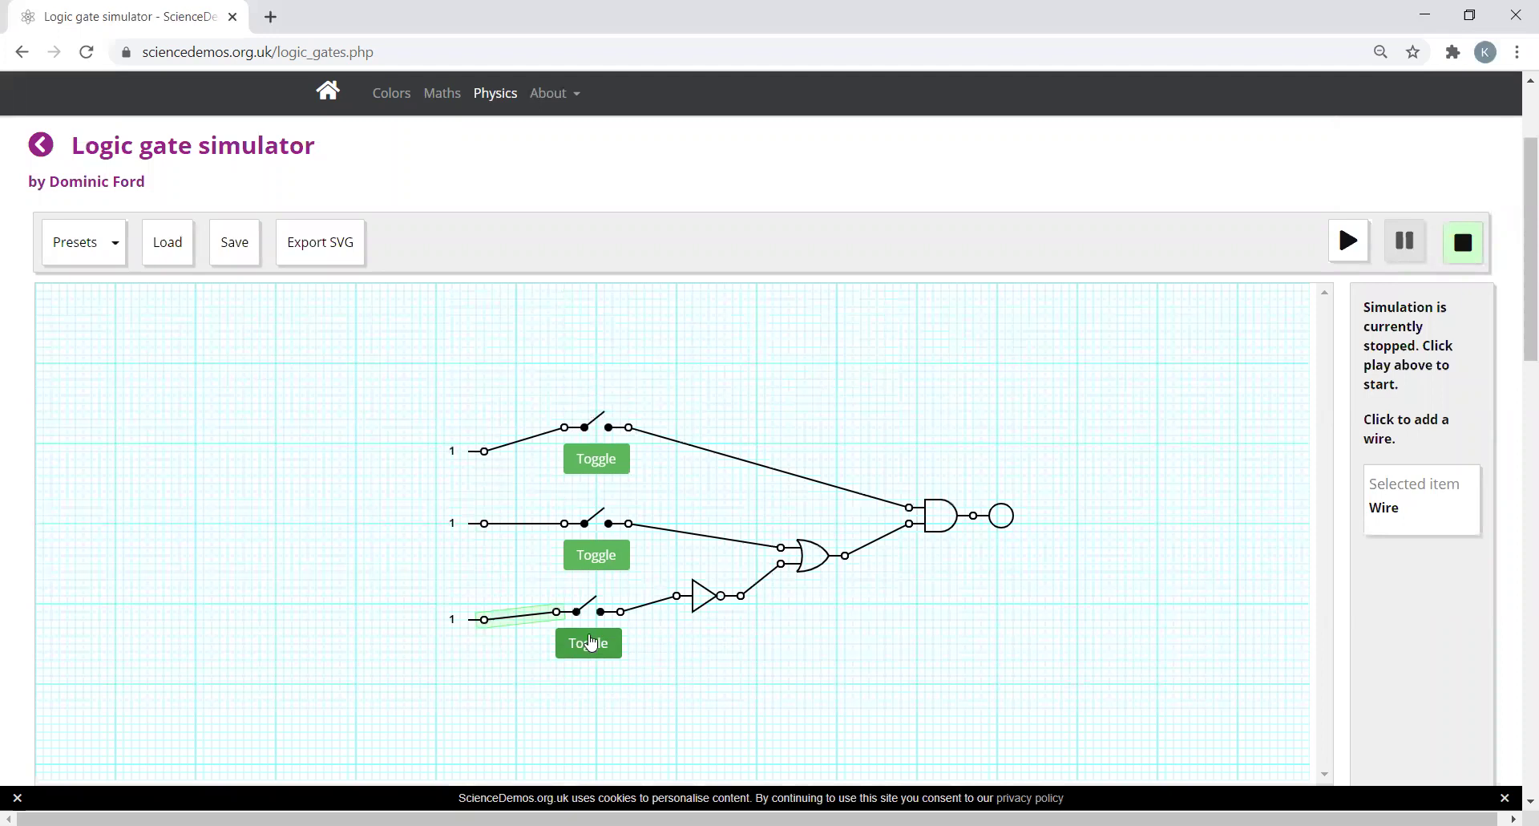
pyautogui.click(1348, 243)
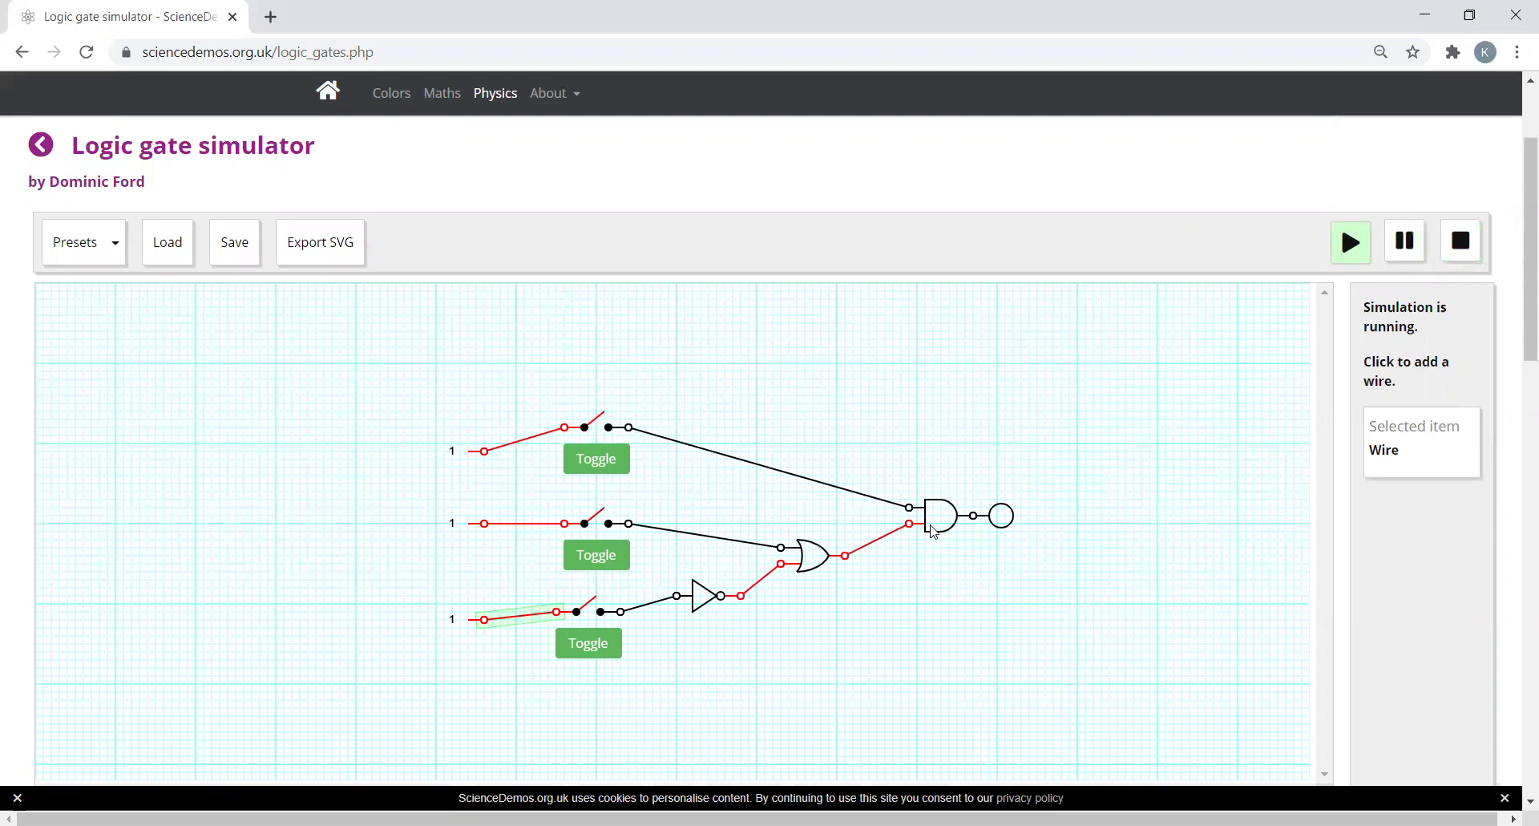
pyautogui.click(577, 651)
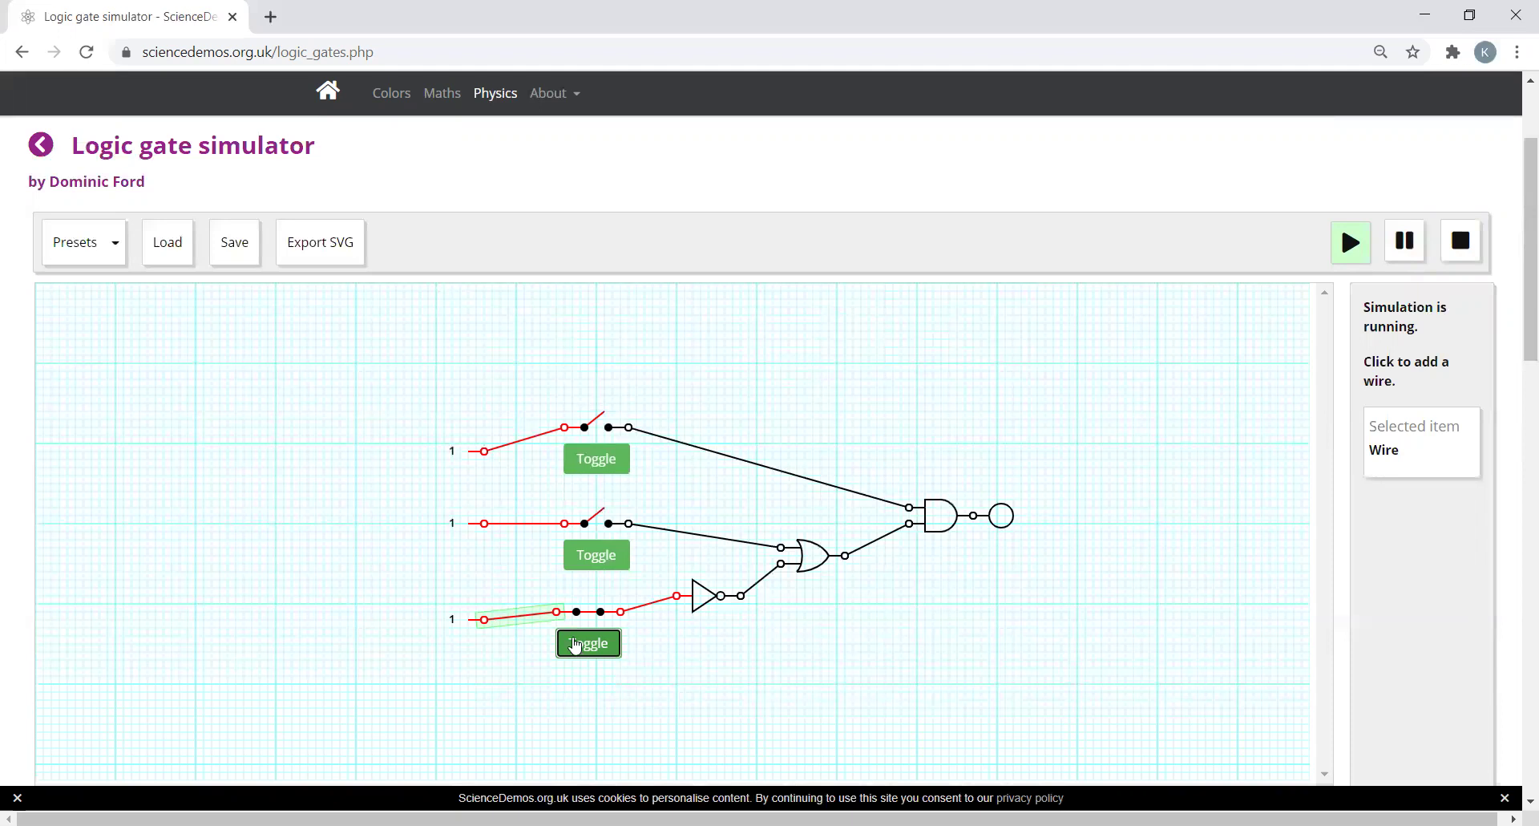
pyautogui.click(588, 553)
pyautogui.click(597, 648)
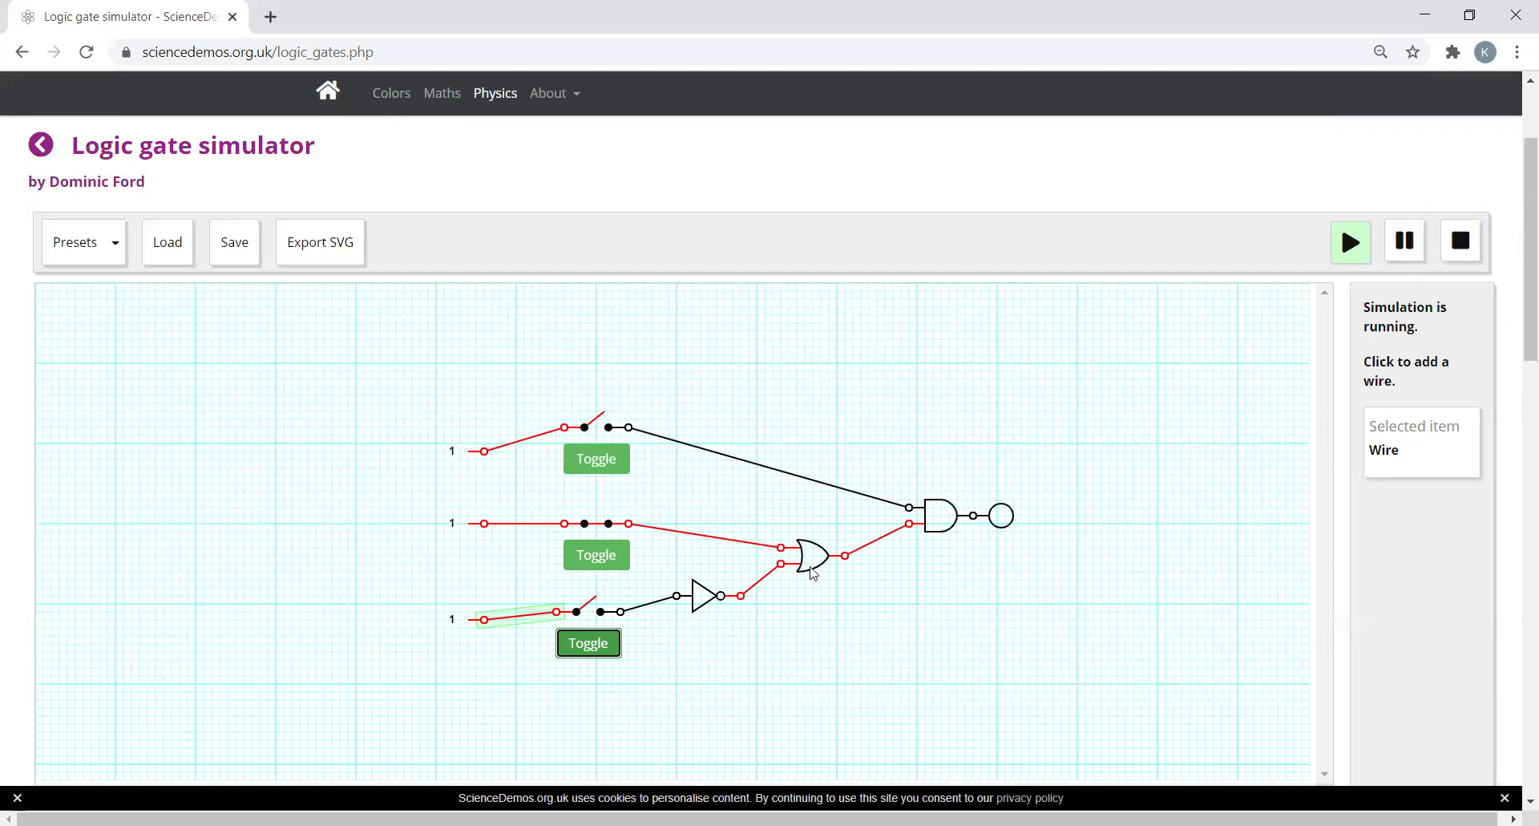
# Test the LED output with the bottom and top switches closed, opening, closing and reopening the middle switch
pyautogui.click(605, 650)
pyautogui.click(607, 555)
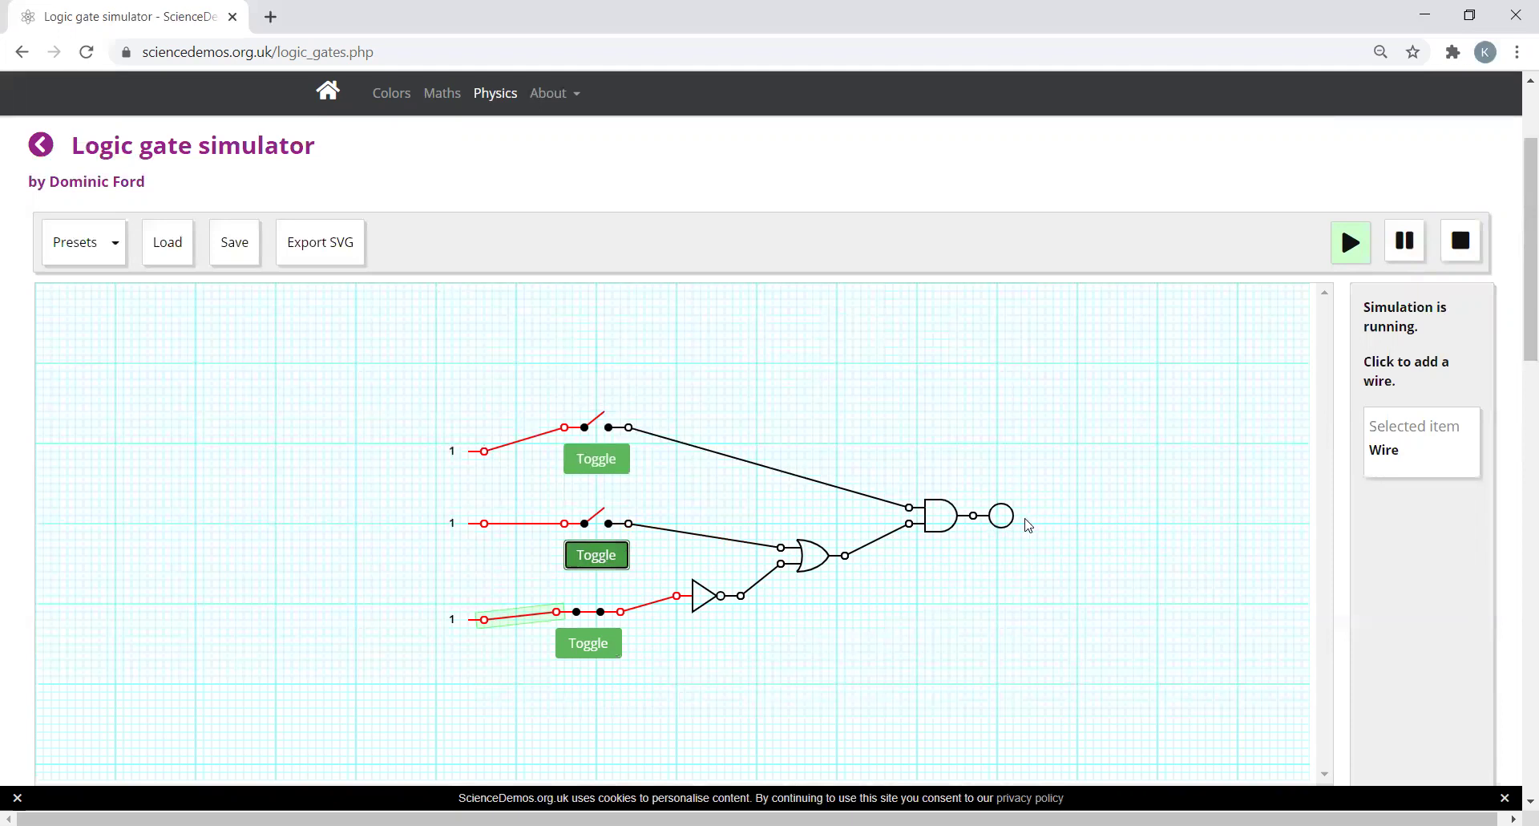
pyautogui.click(608, 464)
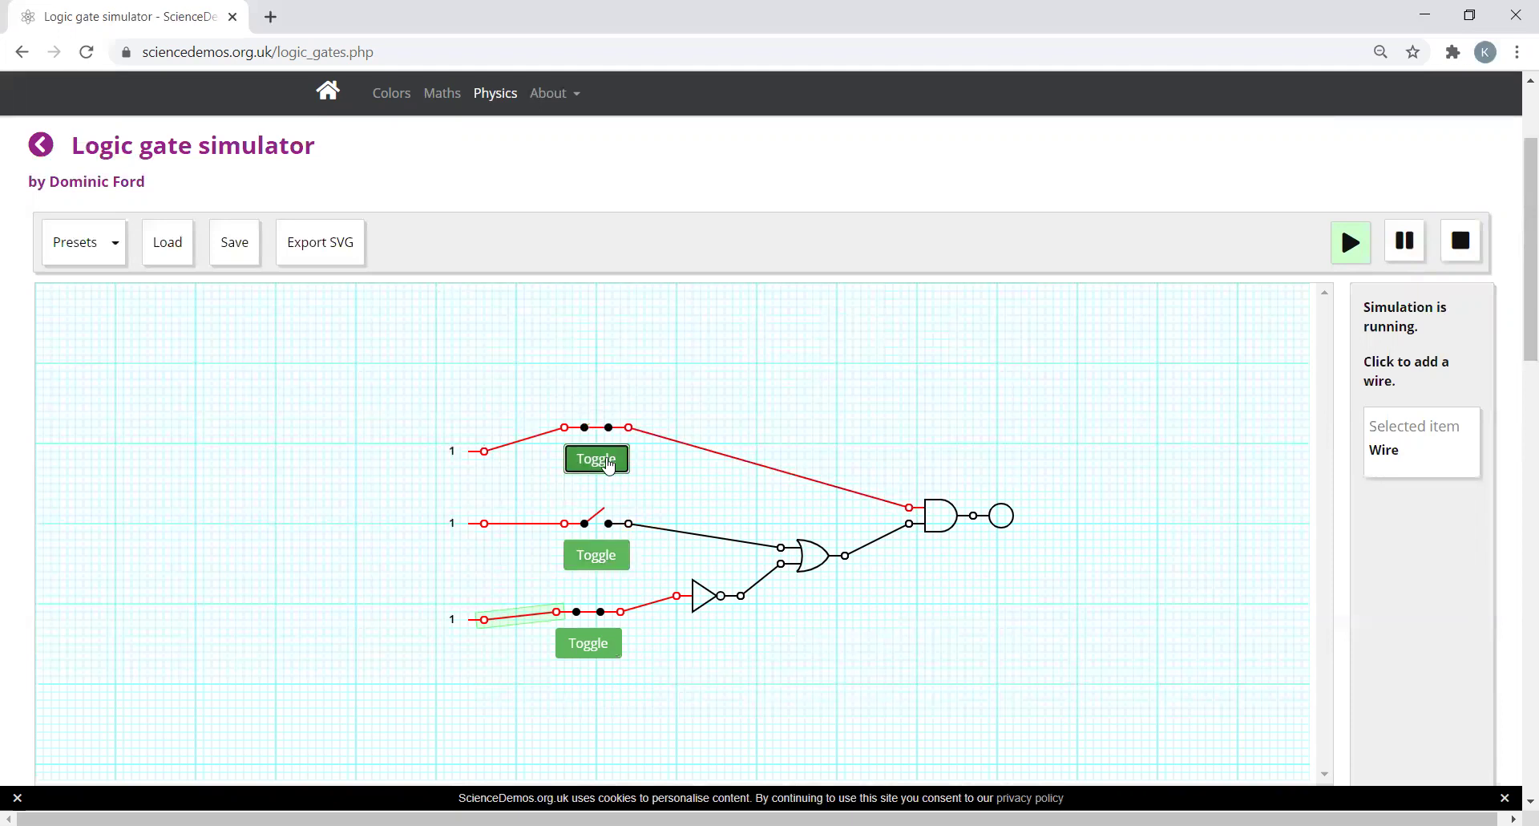
pyautogui.click(602, 558)
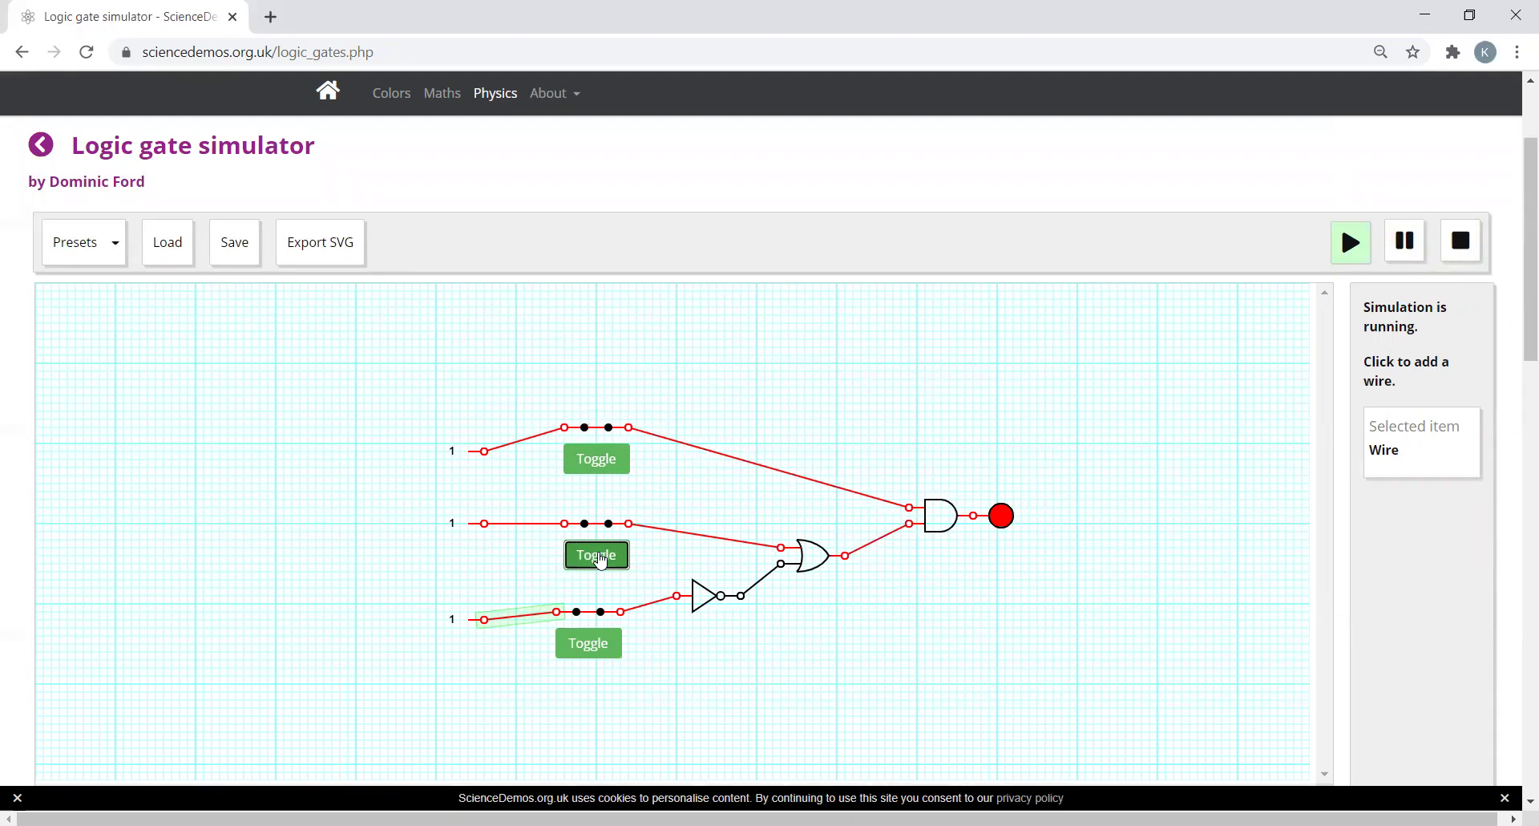
pyautogui.click(601, 558)
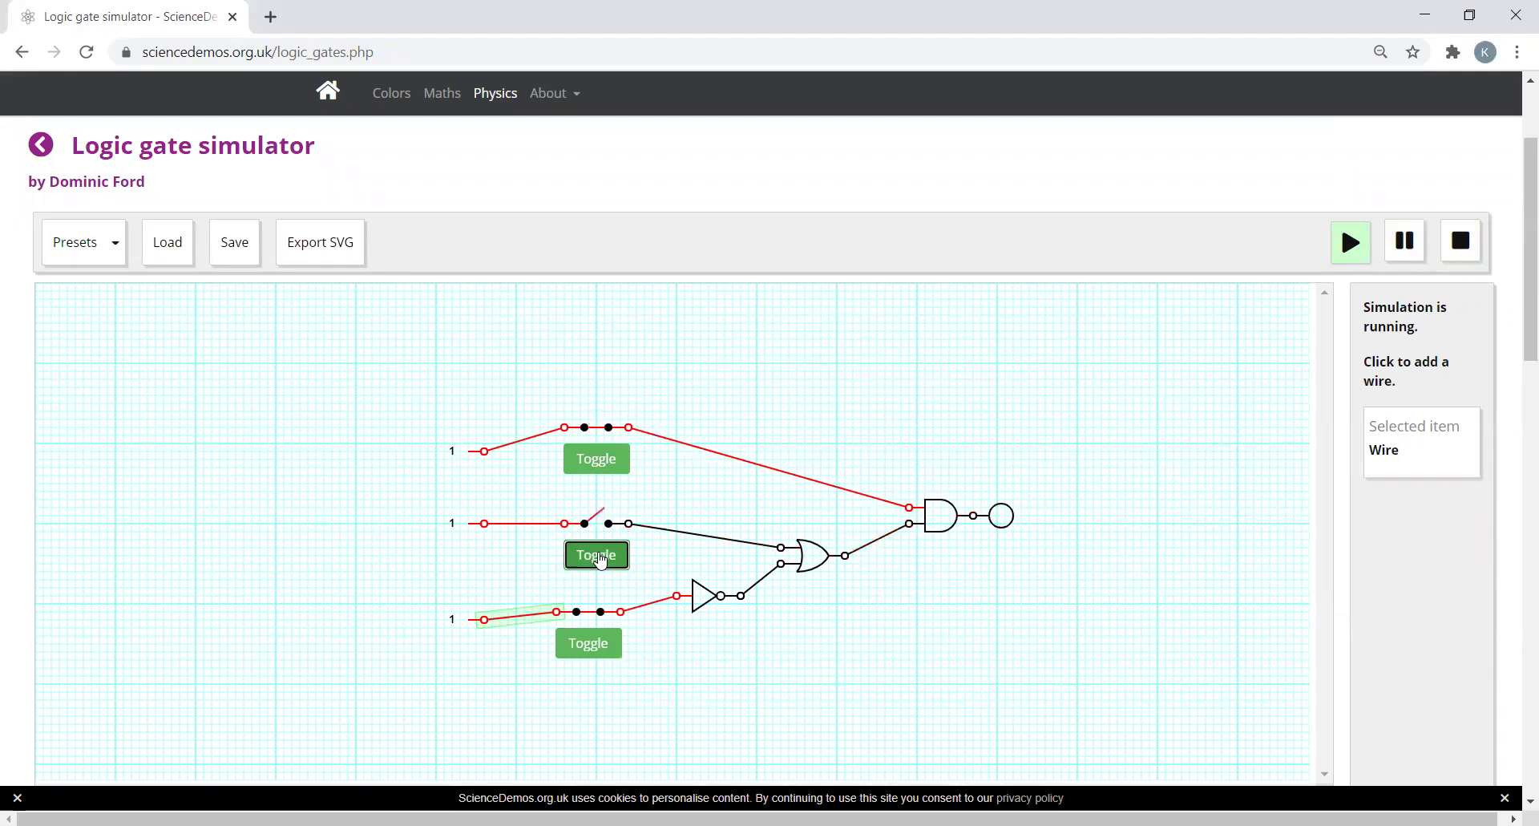
# Test the NOT branch by opening and reclosing the bottom switch, and stop the simulation
pyautogui.click(595, 653)
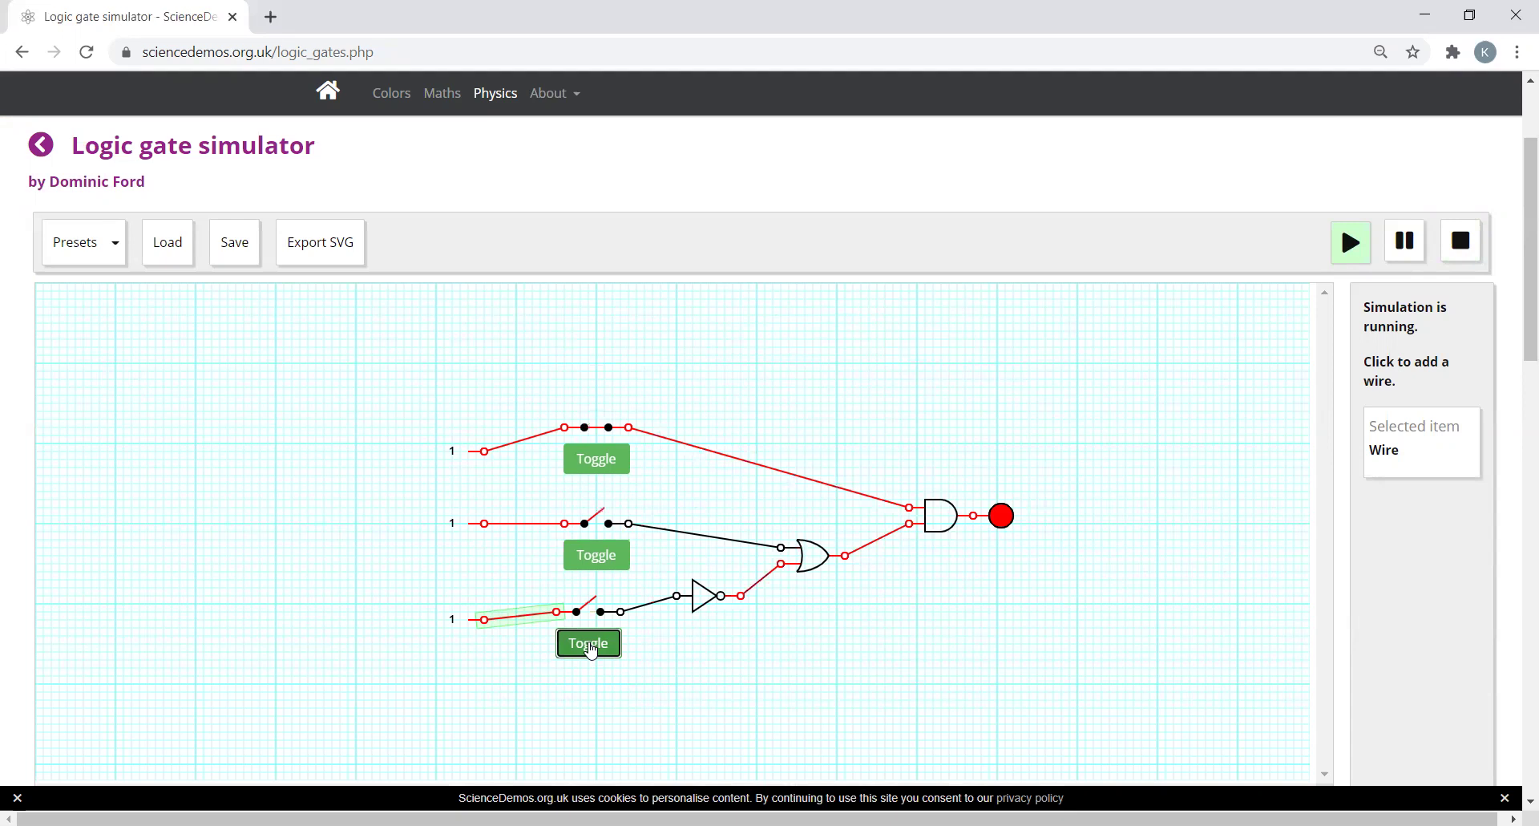
pyautogui.click(590, 646)
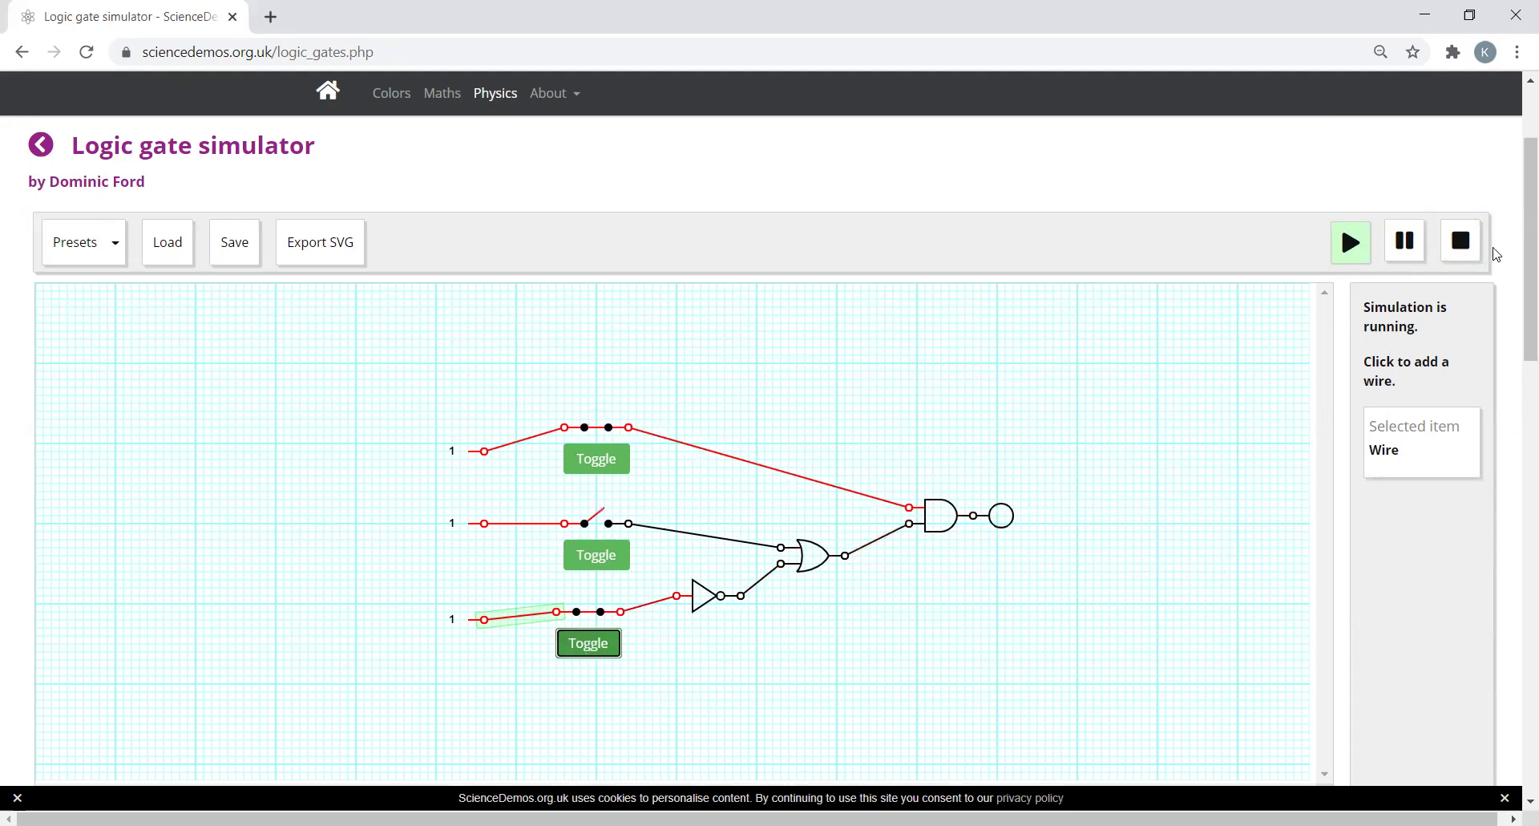
pyautogui.click(1463, 242)
# Add a text label reading "Master Switch" beside the top positive input
pyautogui.scroll(-4, 1161, 426)
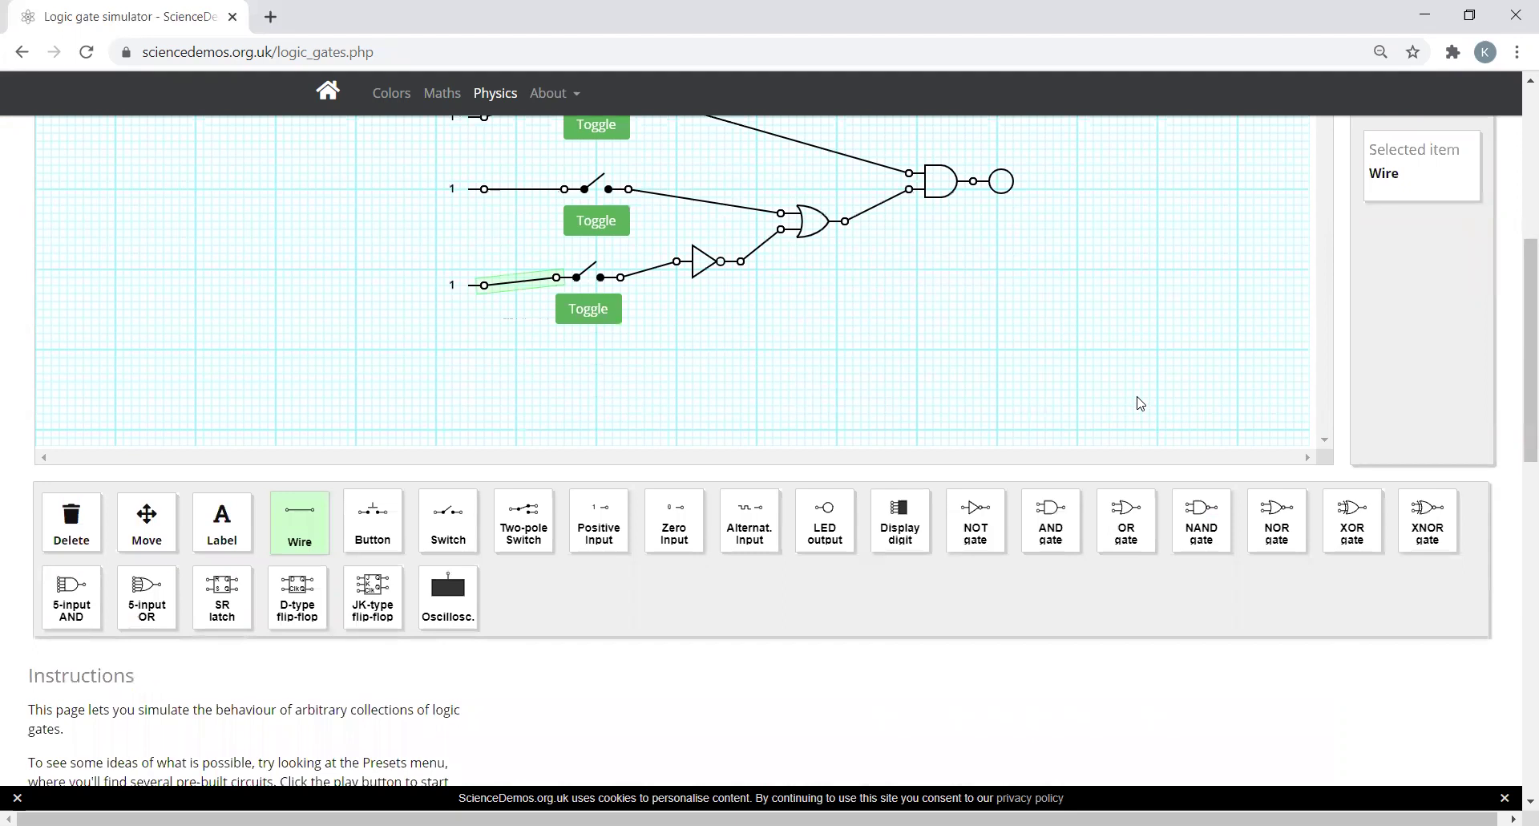
pyautogui.scroll(2, 1084, 418)
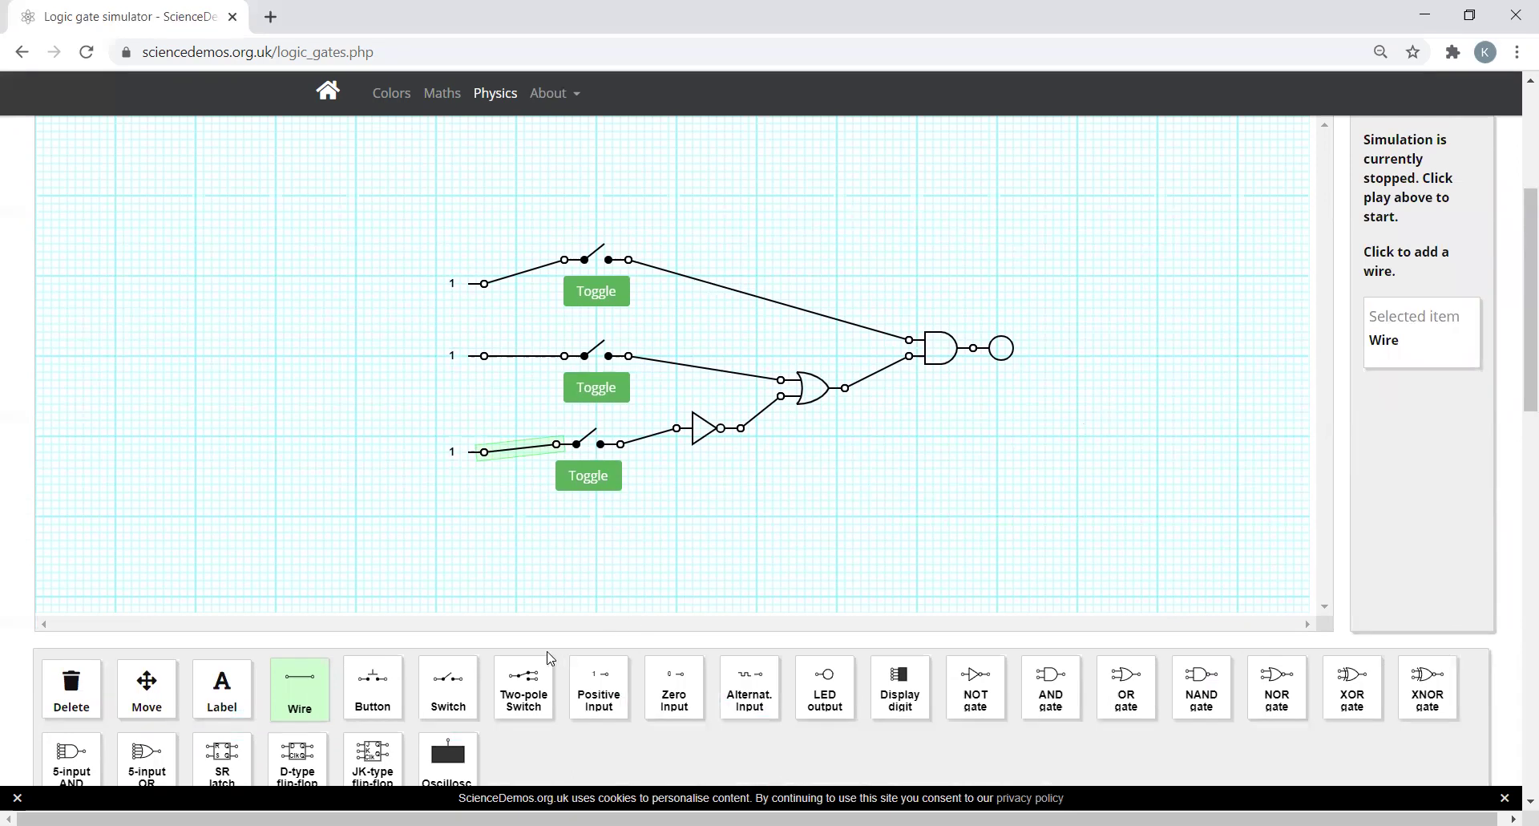
pyautogui.click(222, 688)
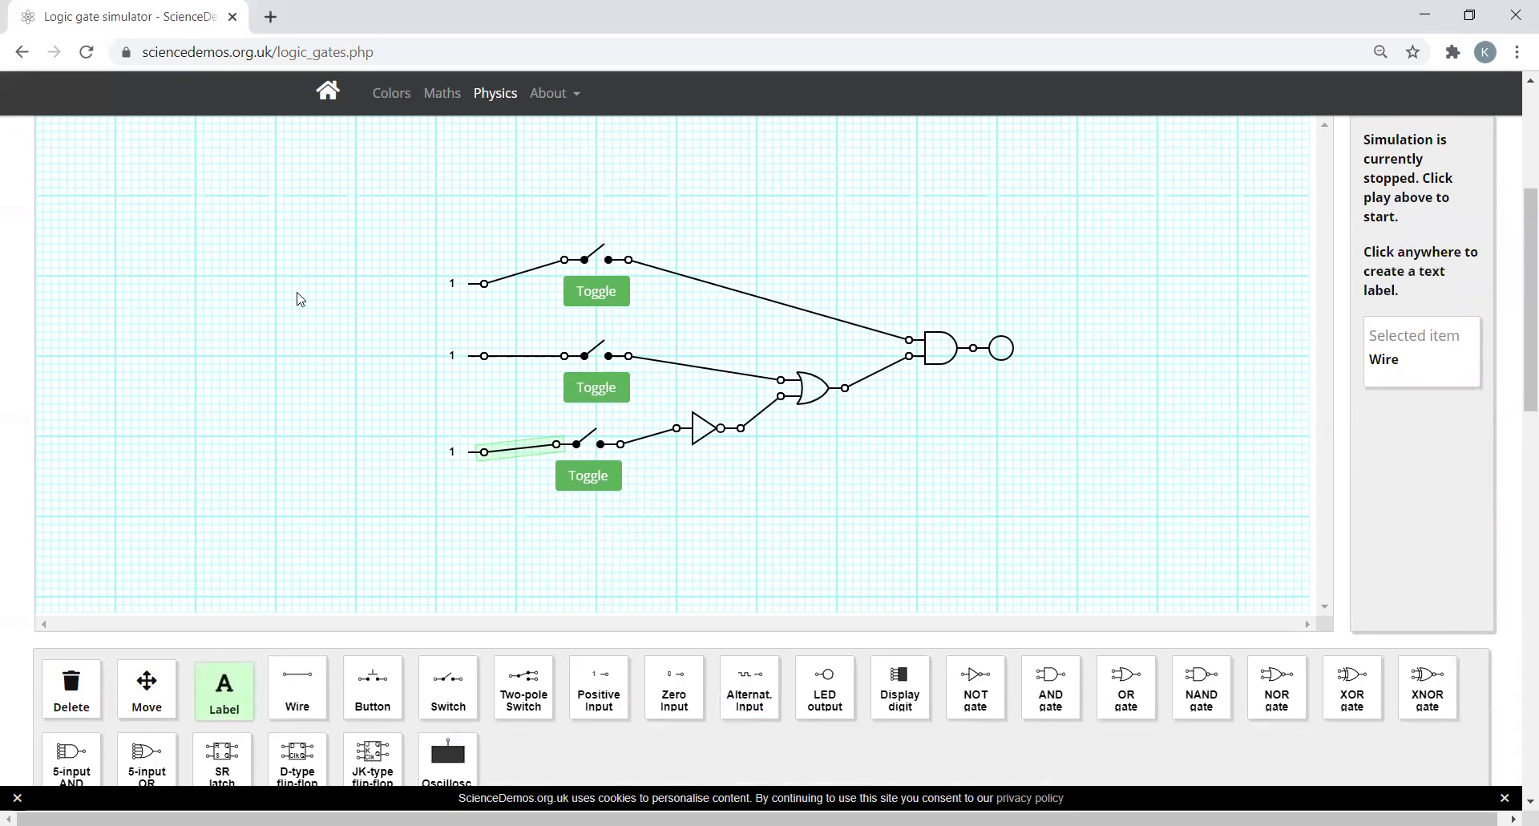
pyautogui.scroll(2, 280, 313)
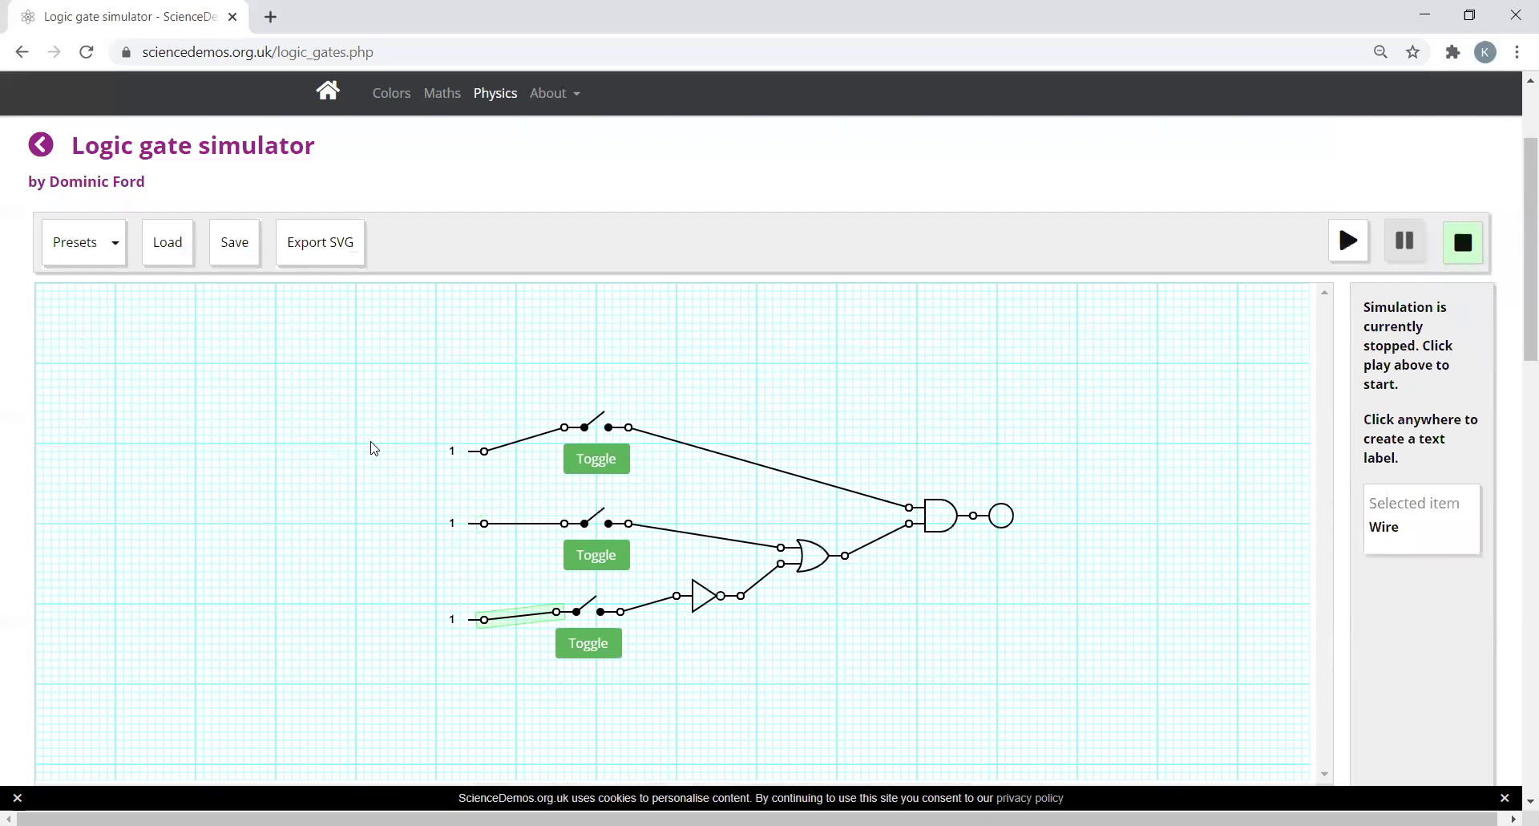
pyautogui.click(273, 450)
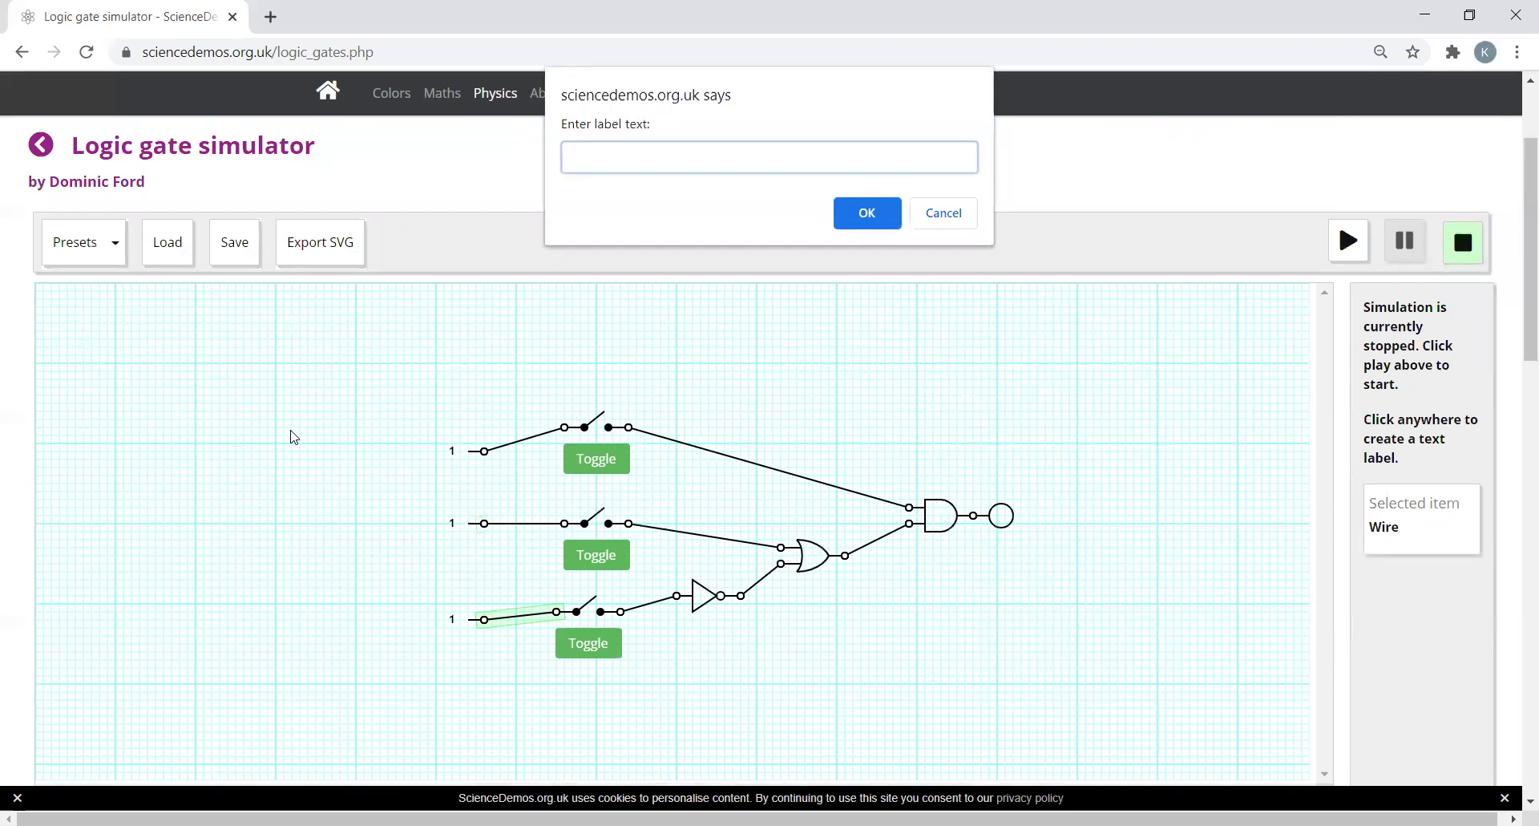
pyautogui.write('Master Switch')
pyautogui.click(843, 210)
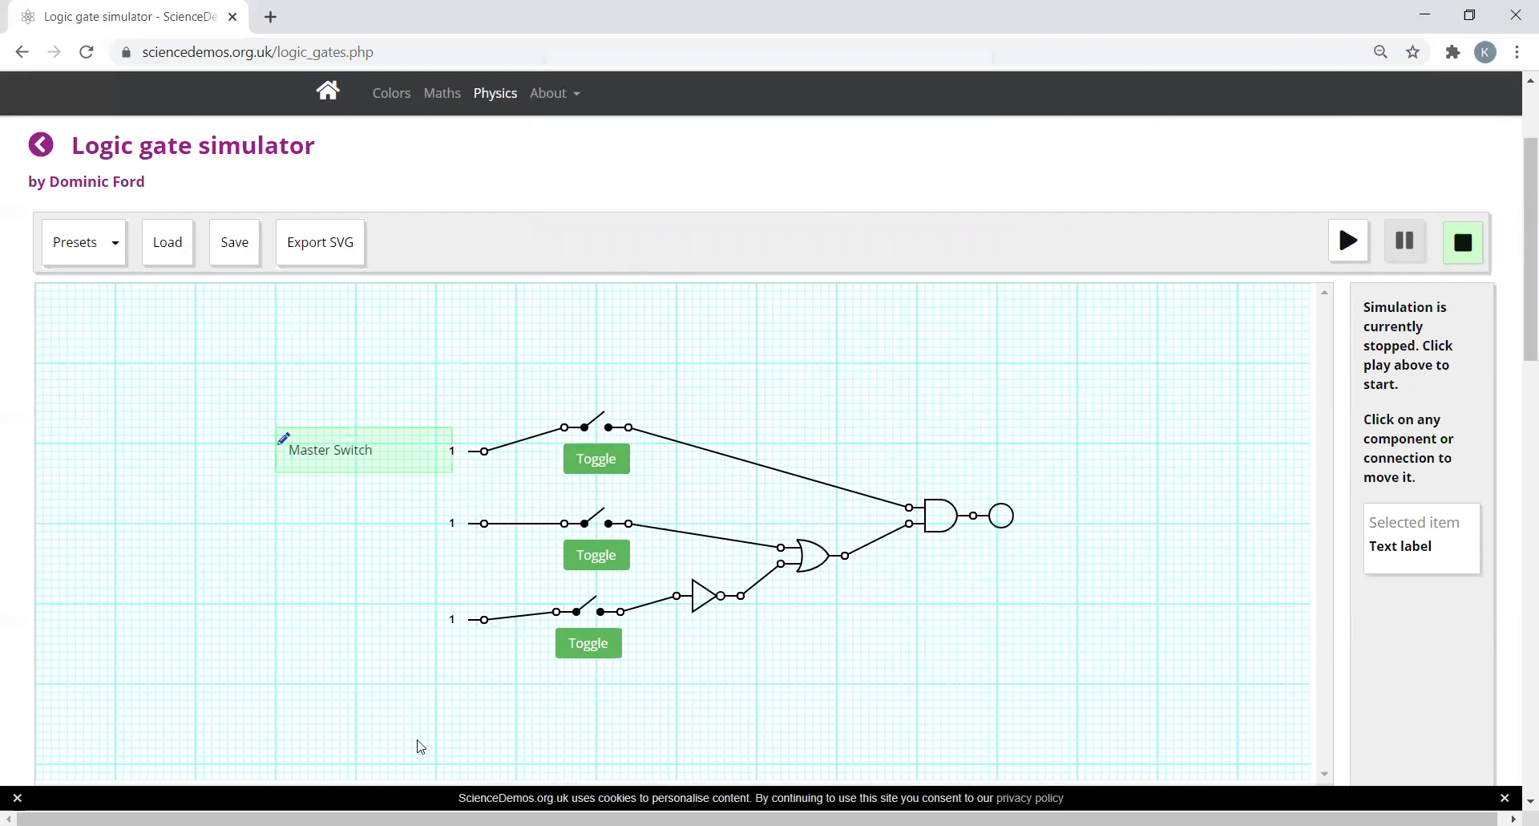
# Add a "Pressure Pad" text label and align it with the middle positive input
pyautogui.scroll(-4, 492, 704)
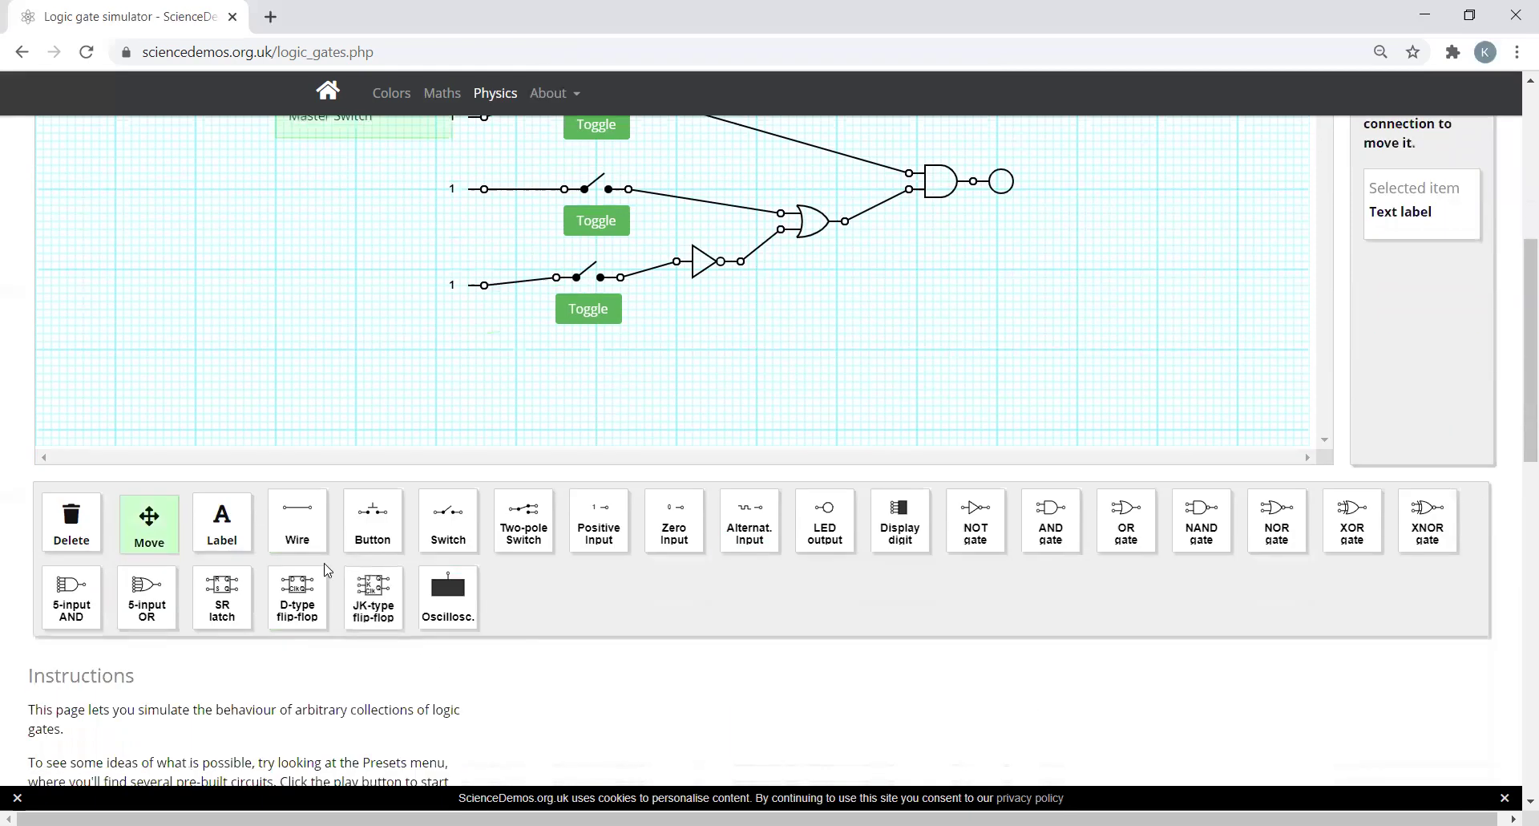
pyautogui.click(238, 529)
pyautogui.scroll(4, 384, 353)
pyautogui.click(280, 552)
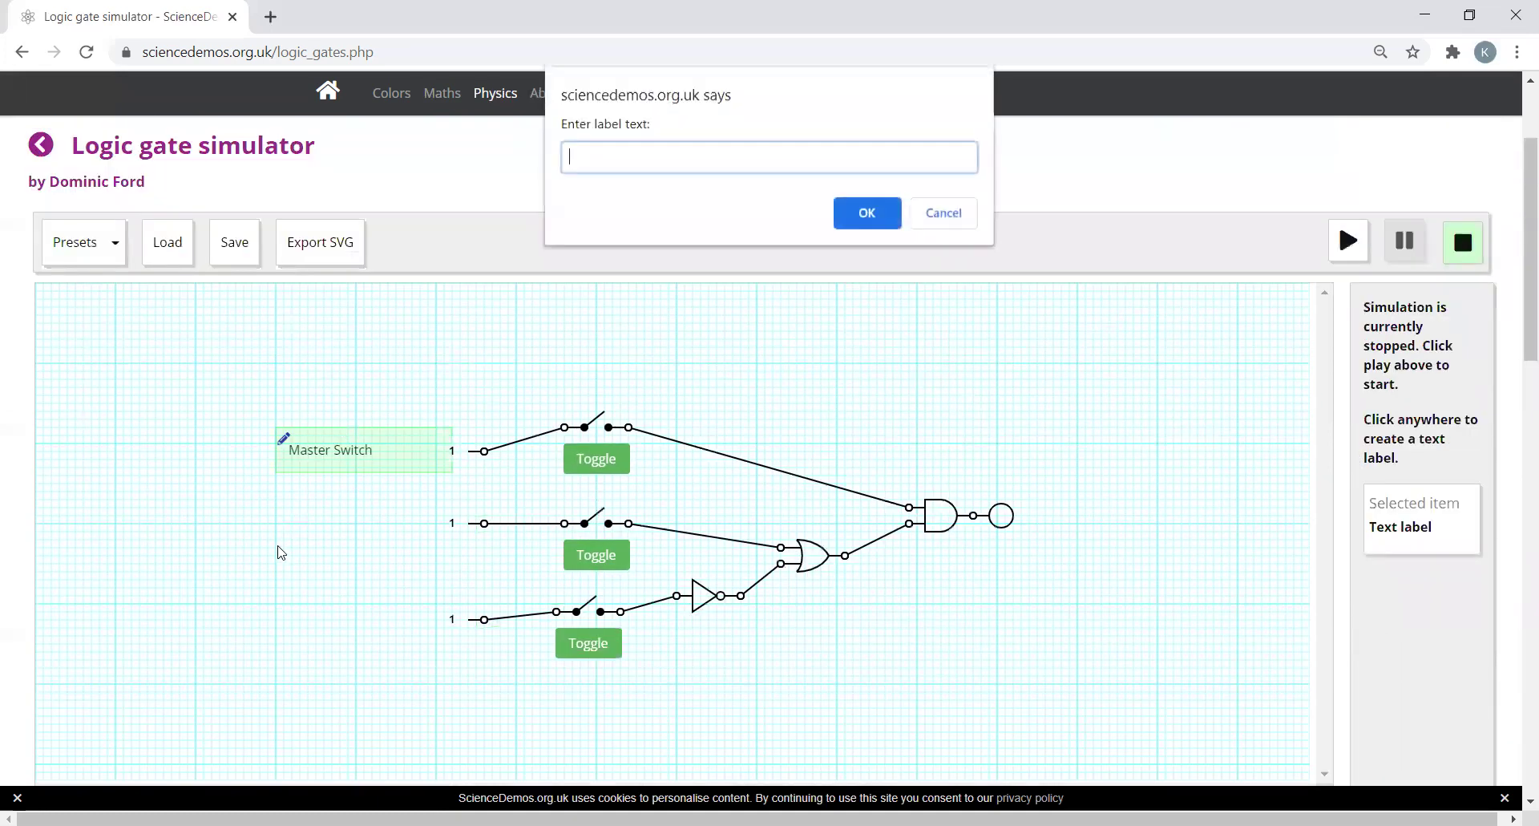
pyautogui.write('Pressure Pad')
pyautogui.click(871, 225)
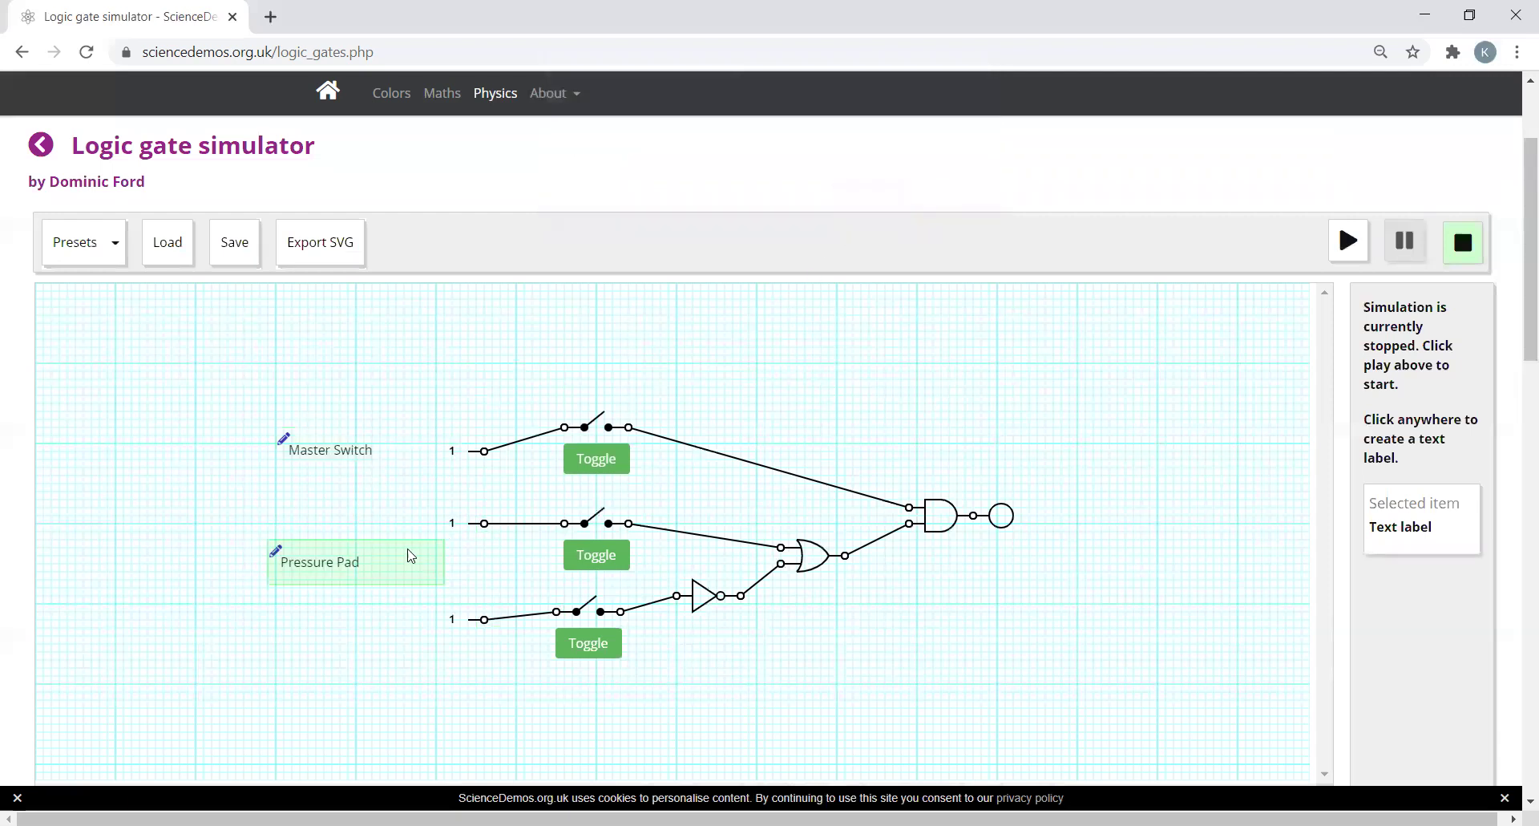
pyautogui.moveTo(398, 566); pyautogui.dragTo(401, 529)
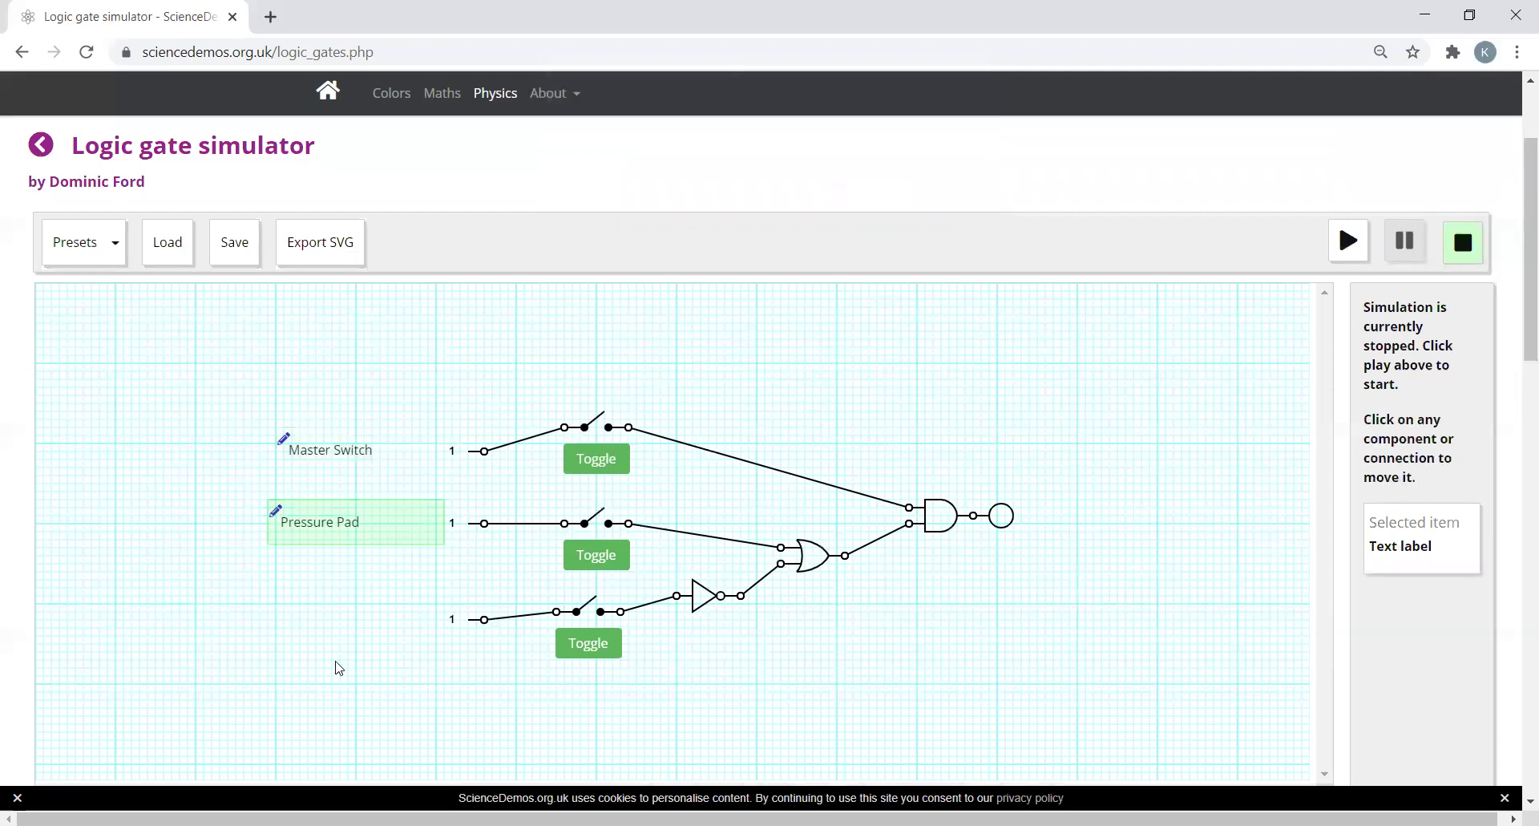
# Add a "Light Sensor" text label and align it with the bottom positive input
pyautogui.scroll(-4, 285, 481)
pyautogui.click(245, 529)
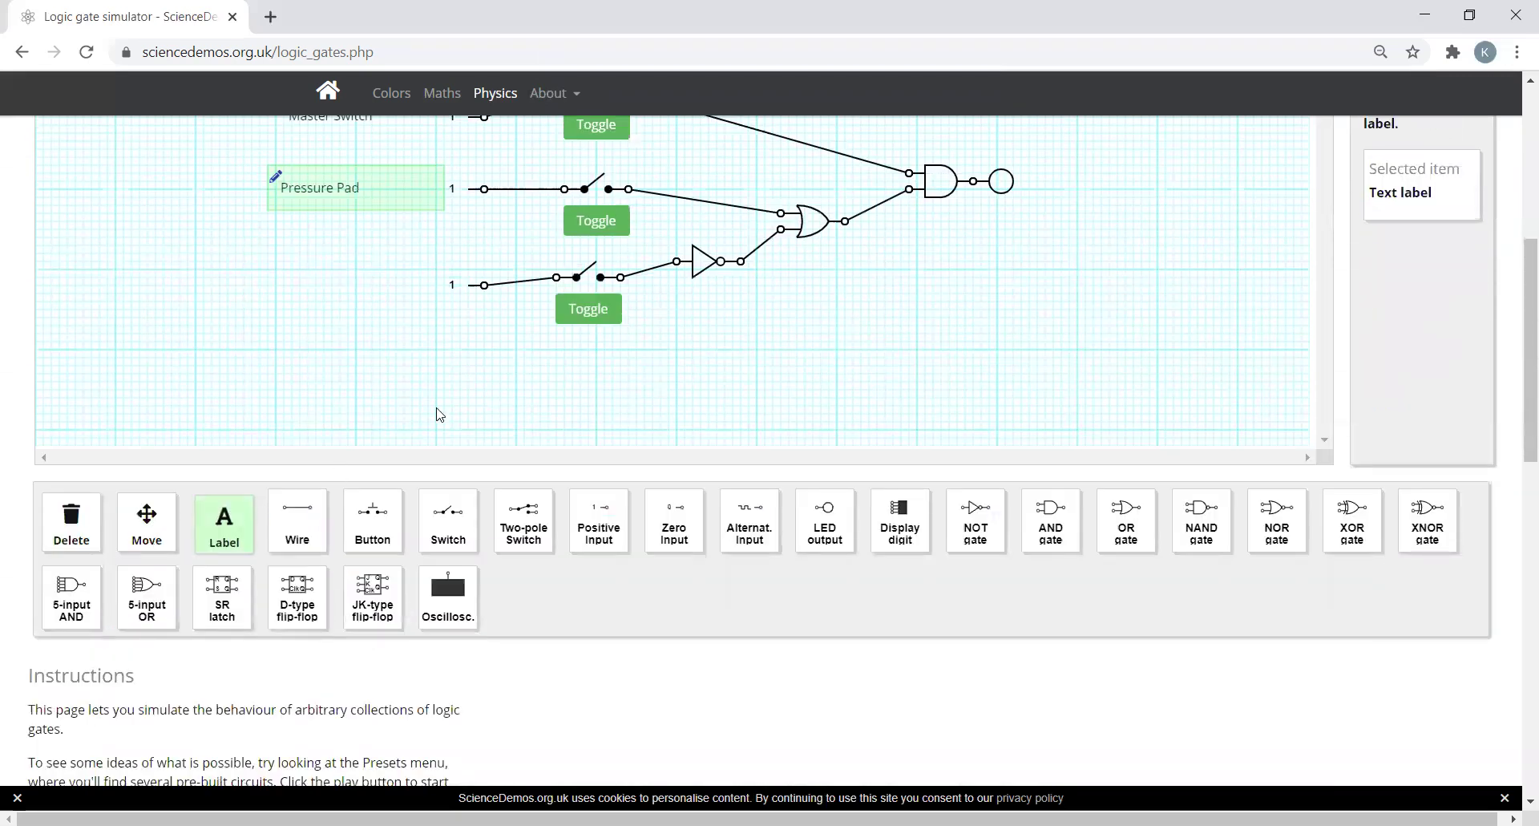
pyautogui.scroll(2, 378, 358)
pyautogui.click(306, 485)
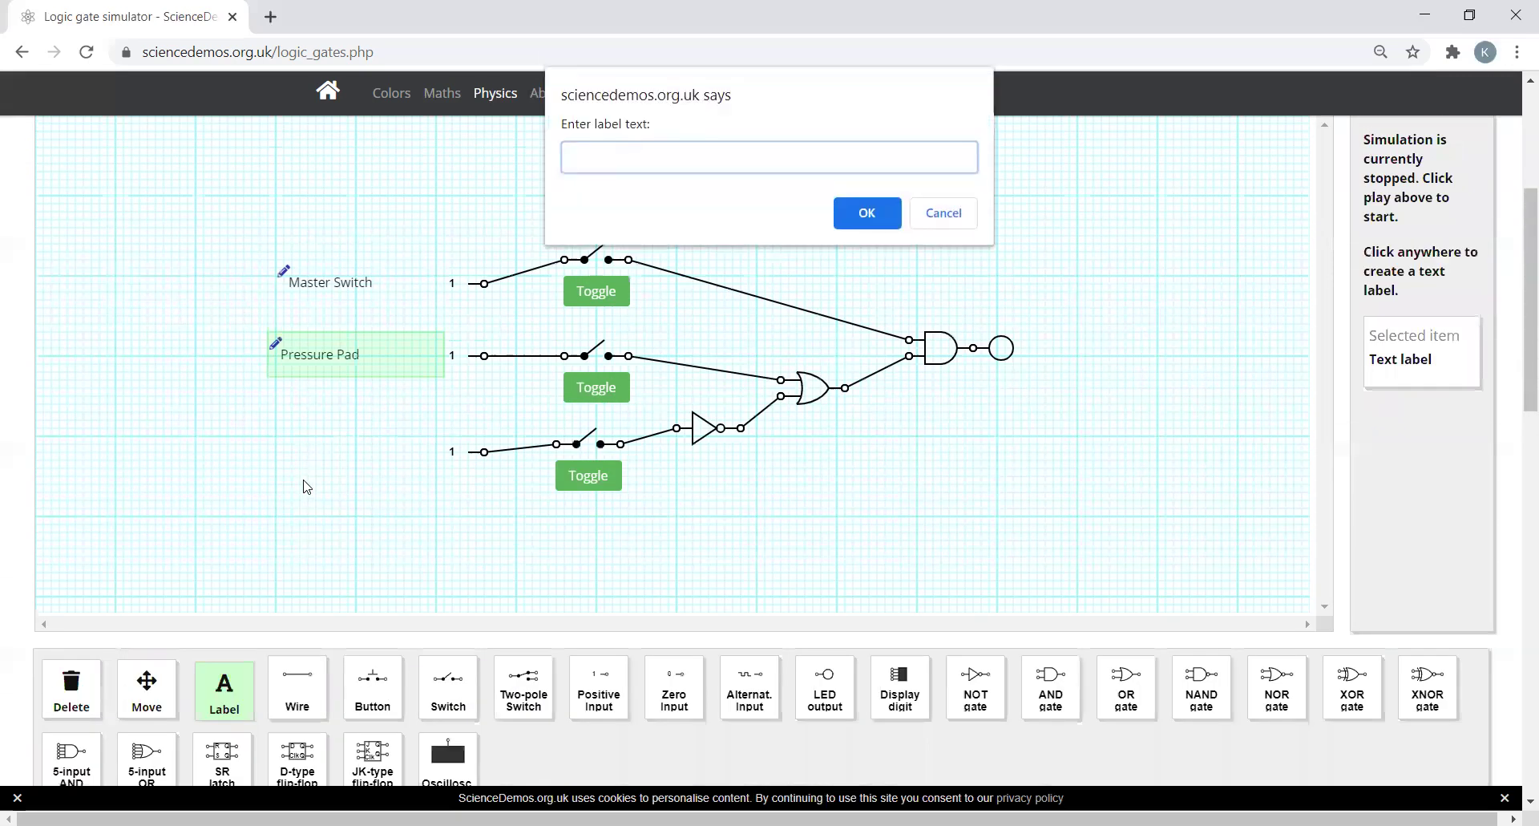
pyautogui.write('Light Se')
pyautogui.click(887, 215)
pyautogui.moveTo(426, 504); pyautogui.dragTo(378, 450)
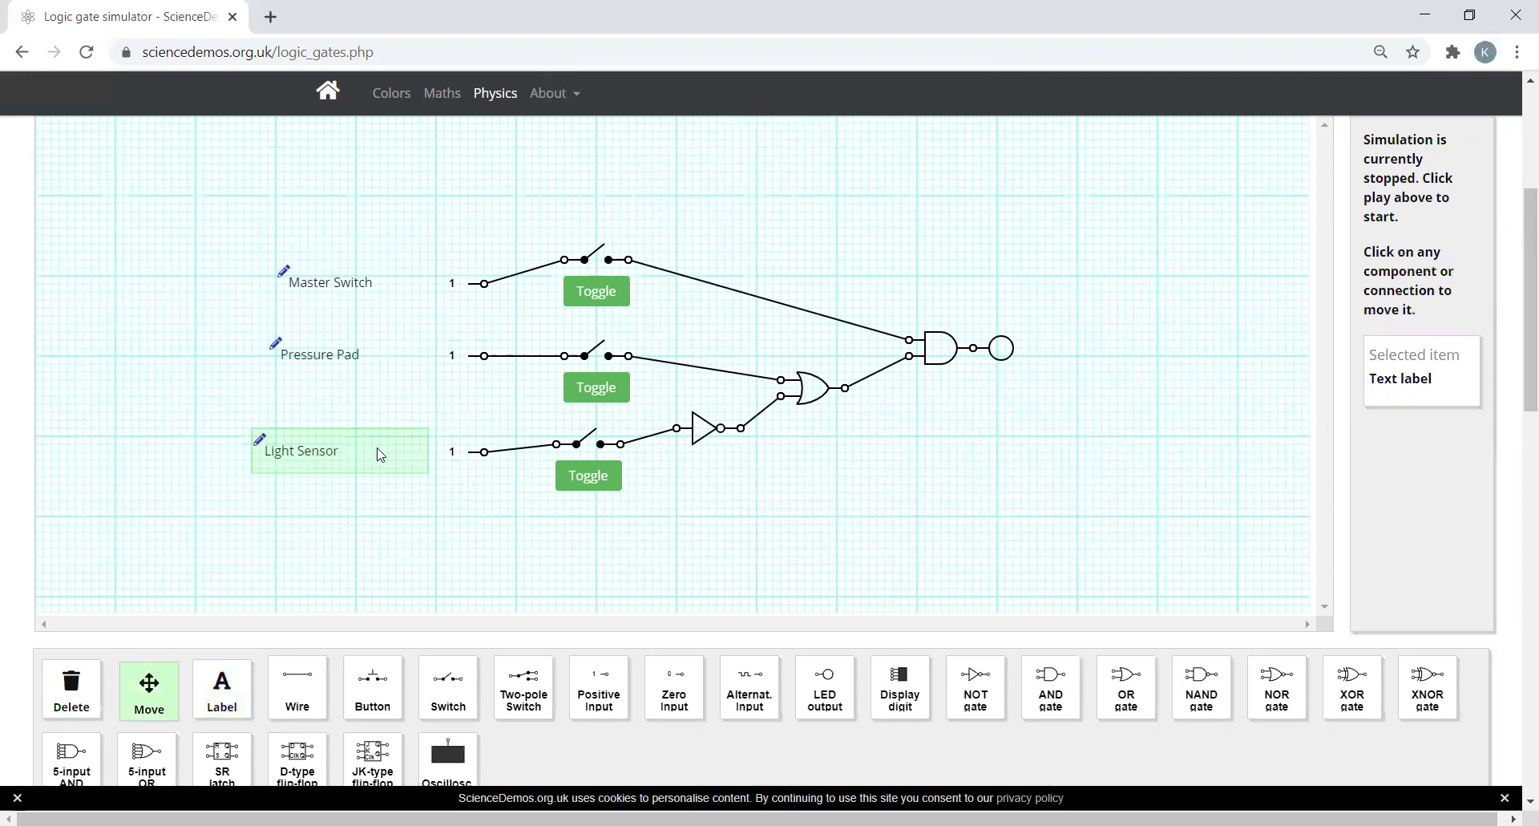
# Add an "Alarm Bell" text label and place it directly beside the LED output
pyautogui.click(207, 705)
pyautogui.click(1060, 384)
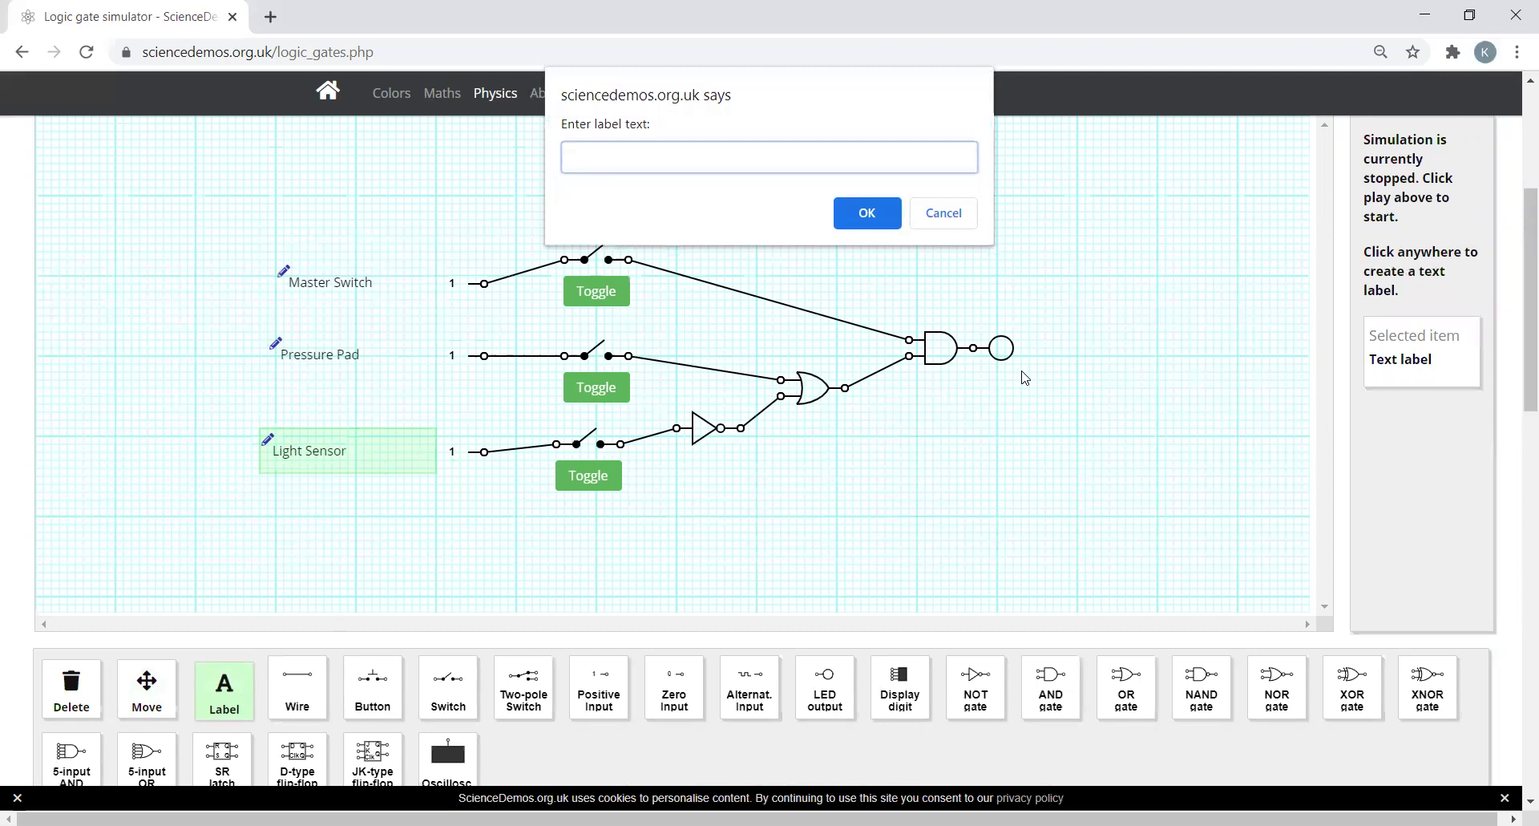
pyautogui.write('Alarm Be')
pyautogui.click(870, 218)
pyautogui.moveTo(1117, 380); pyautogui.dragTo(1094, 337)
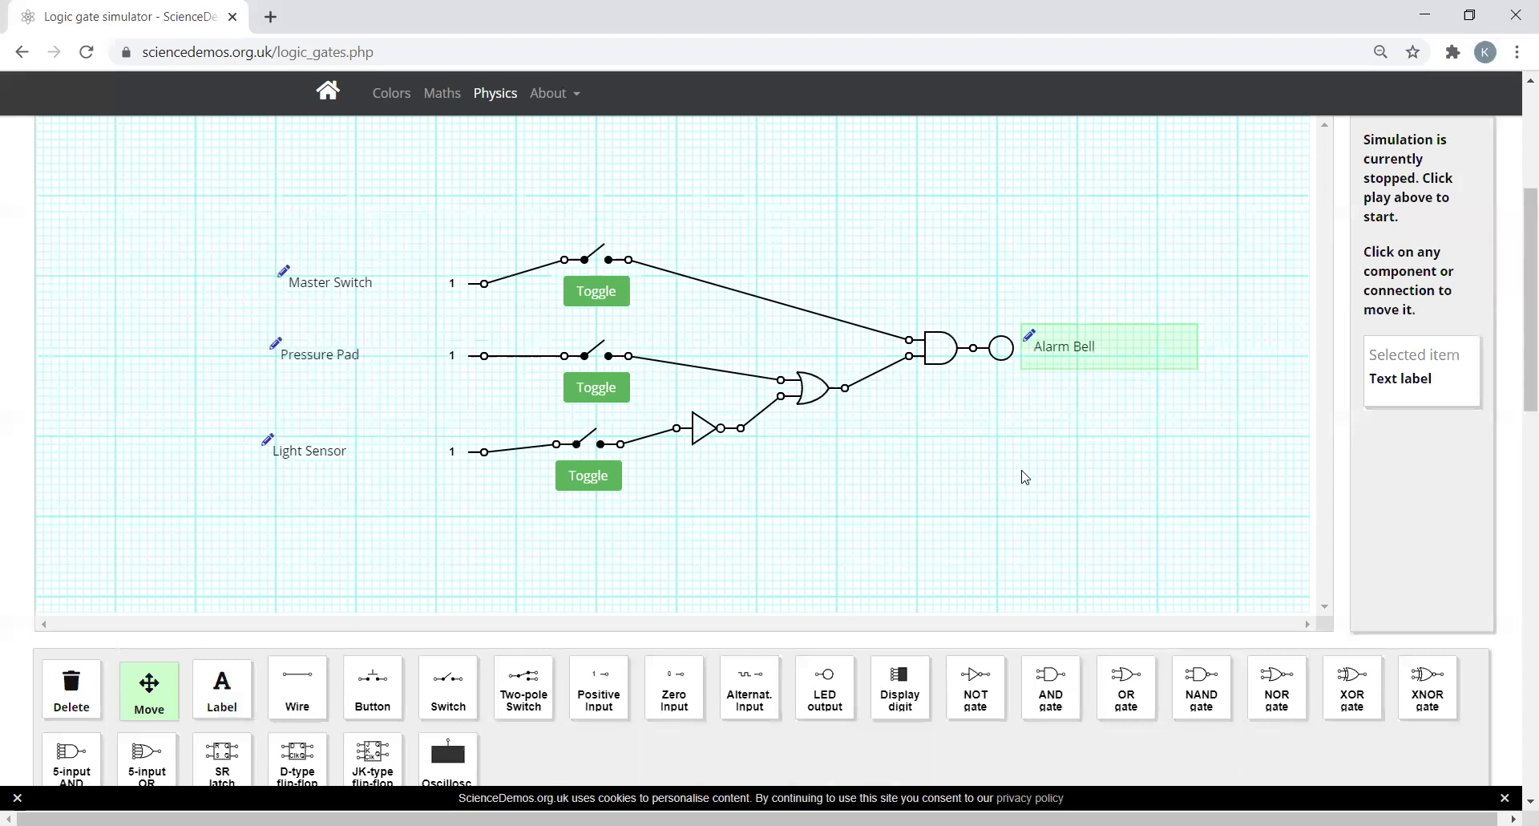
# Run the labelled circuit, close the master switch to test the alarm bell output, and stop the simulation
pyautogui.scroll(4, 1026, 473)
pyautogui.click(1350, 408)
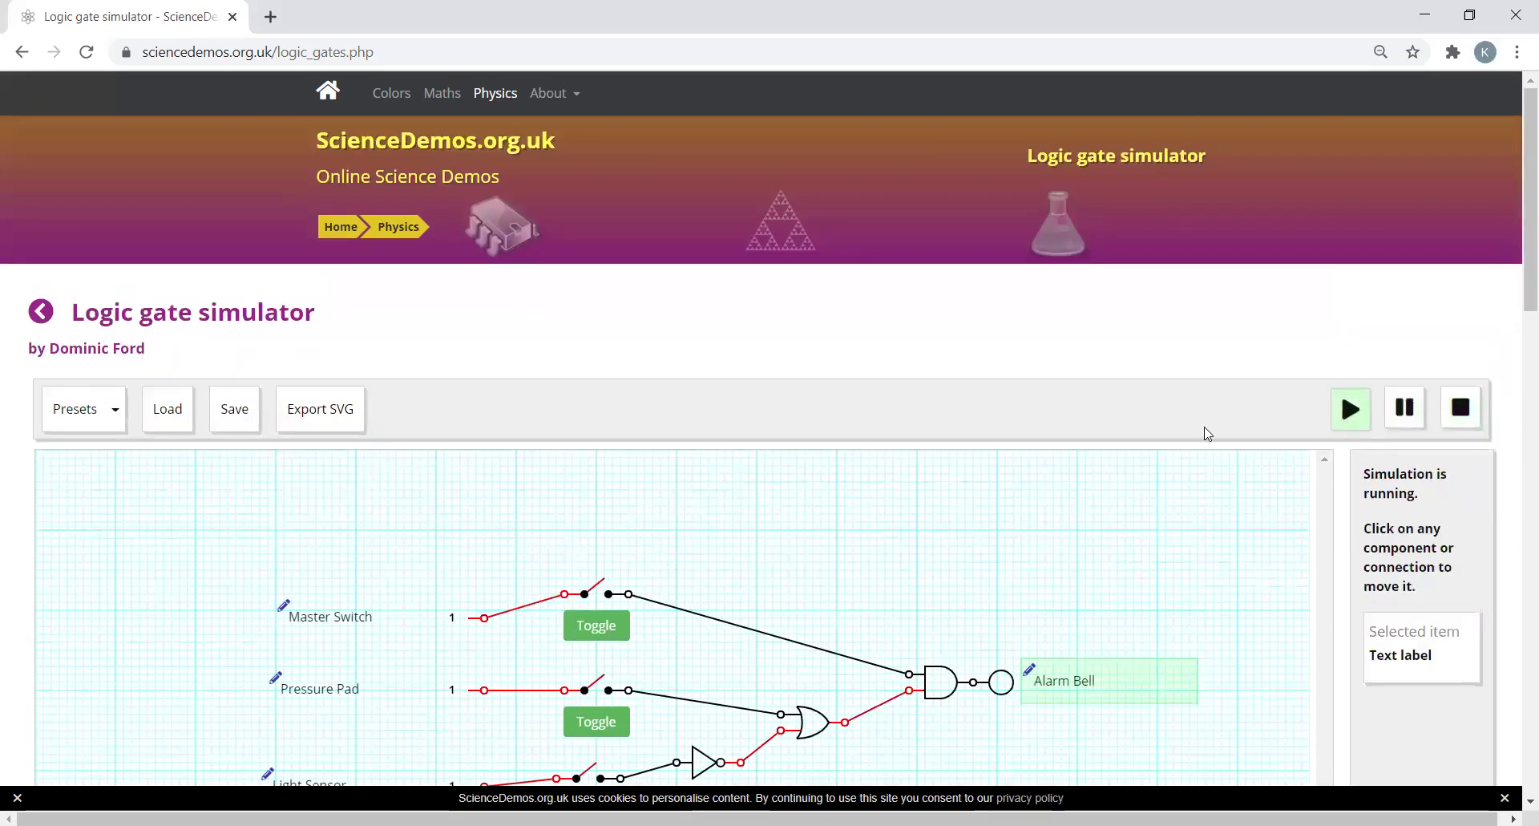
pyautogui.scroll(-4, 1203, 434)
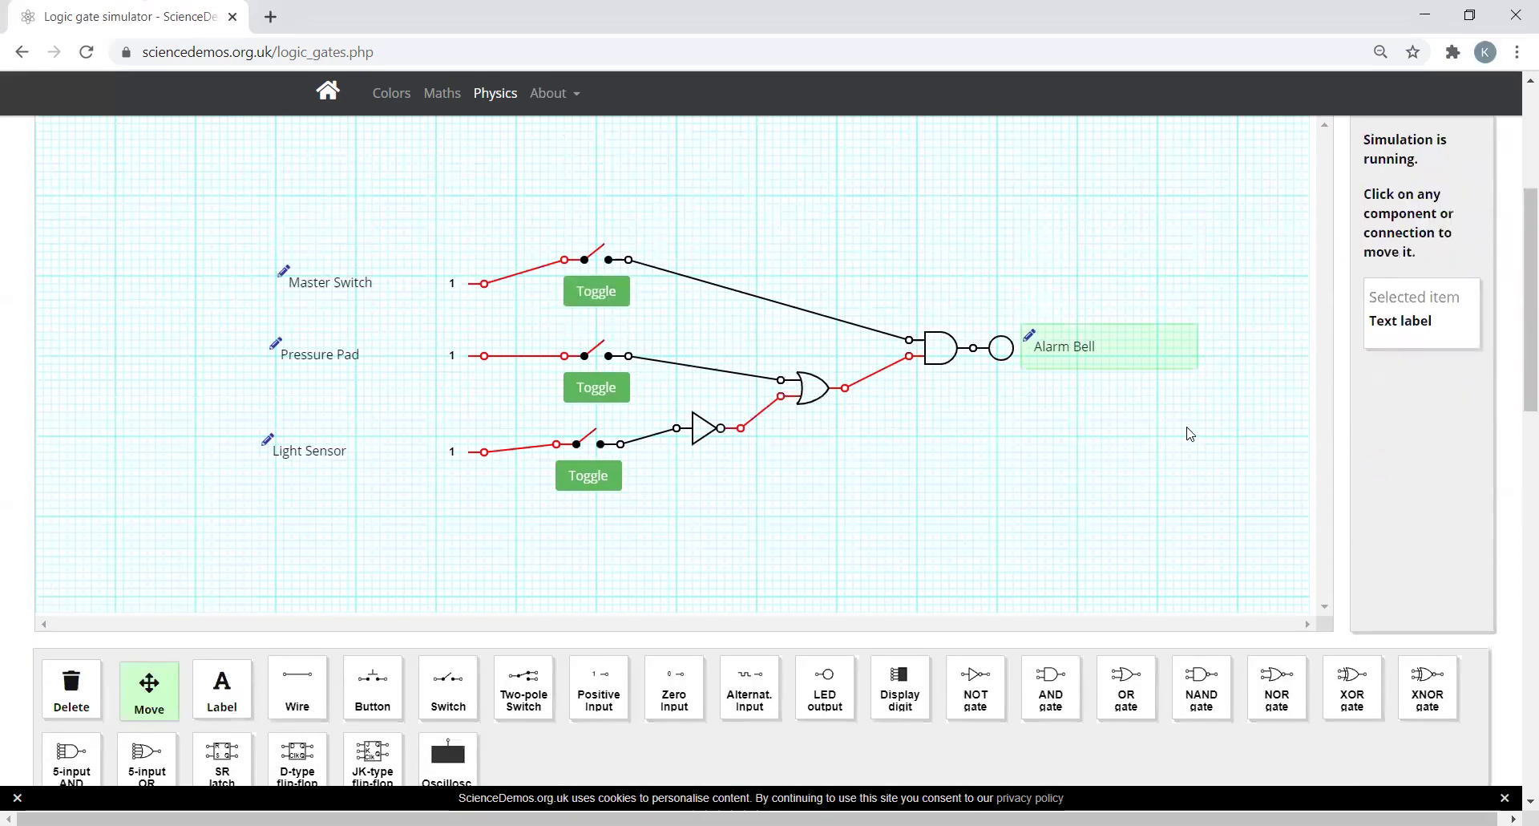
pyautogui.click(596, 298)
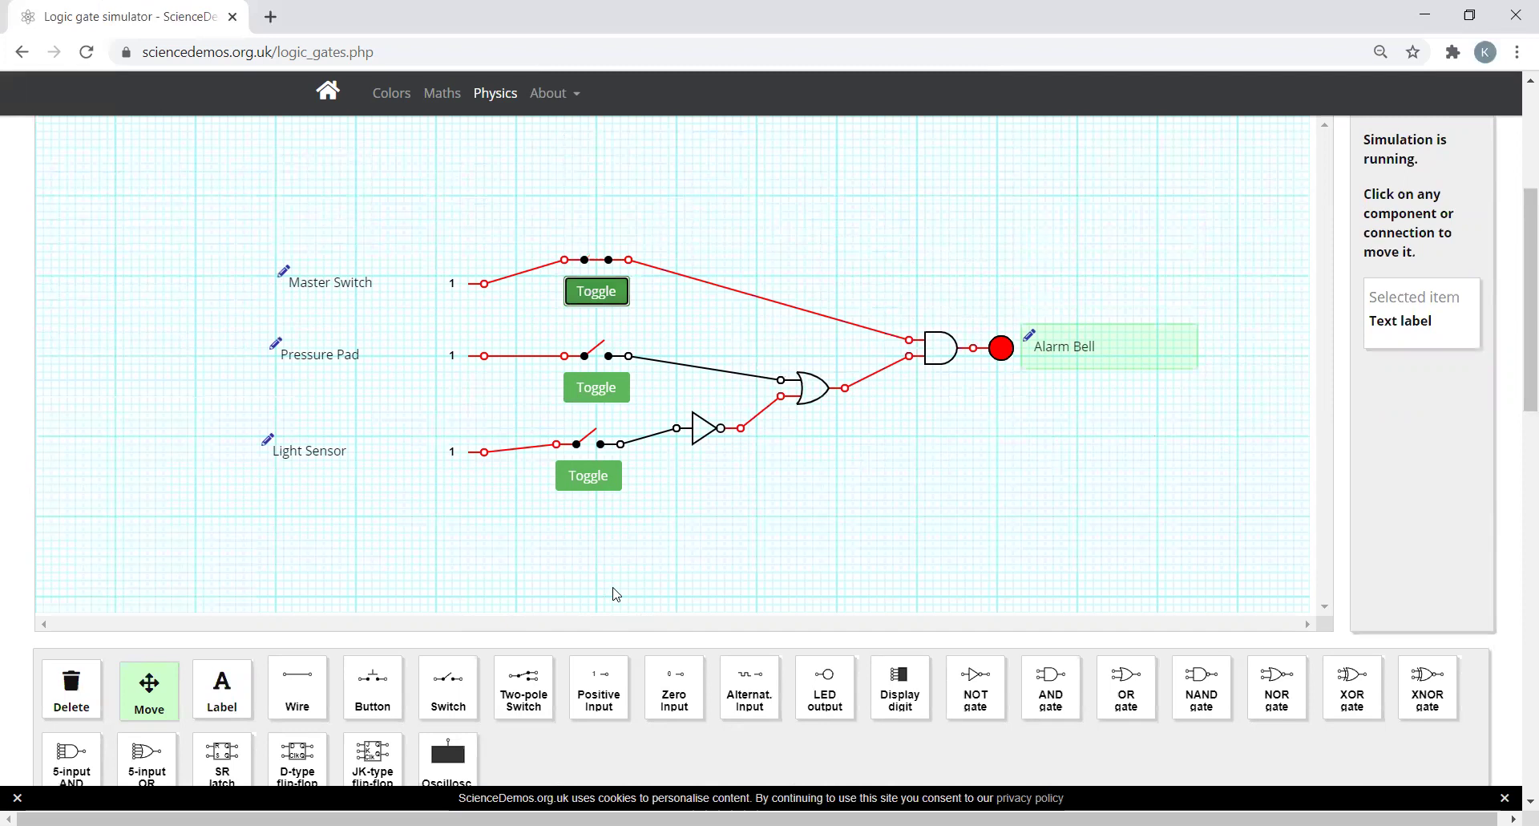
pyautogui.scroll(4, 616, 593)
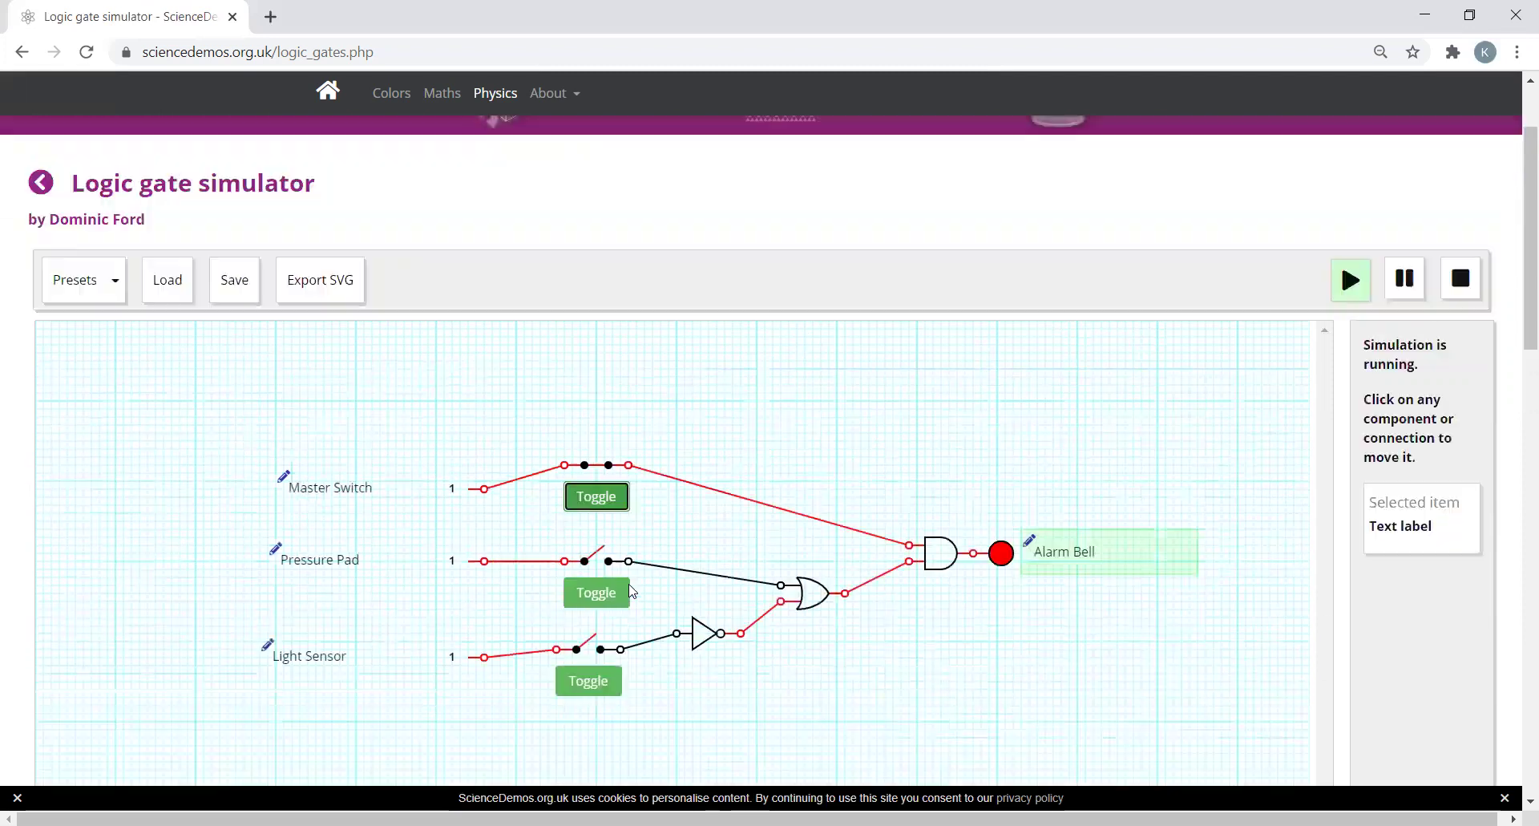
pyautogui.click(1462, 411)
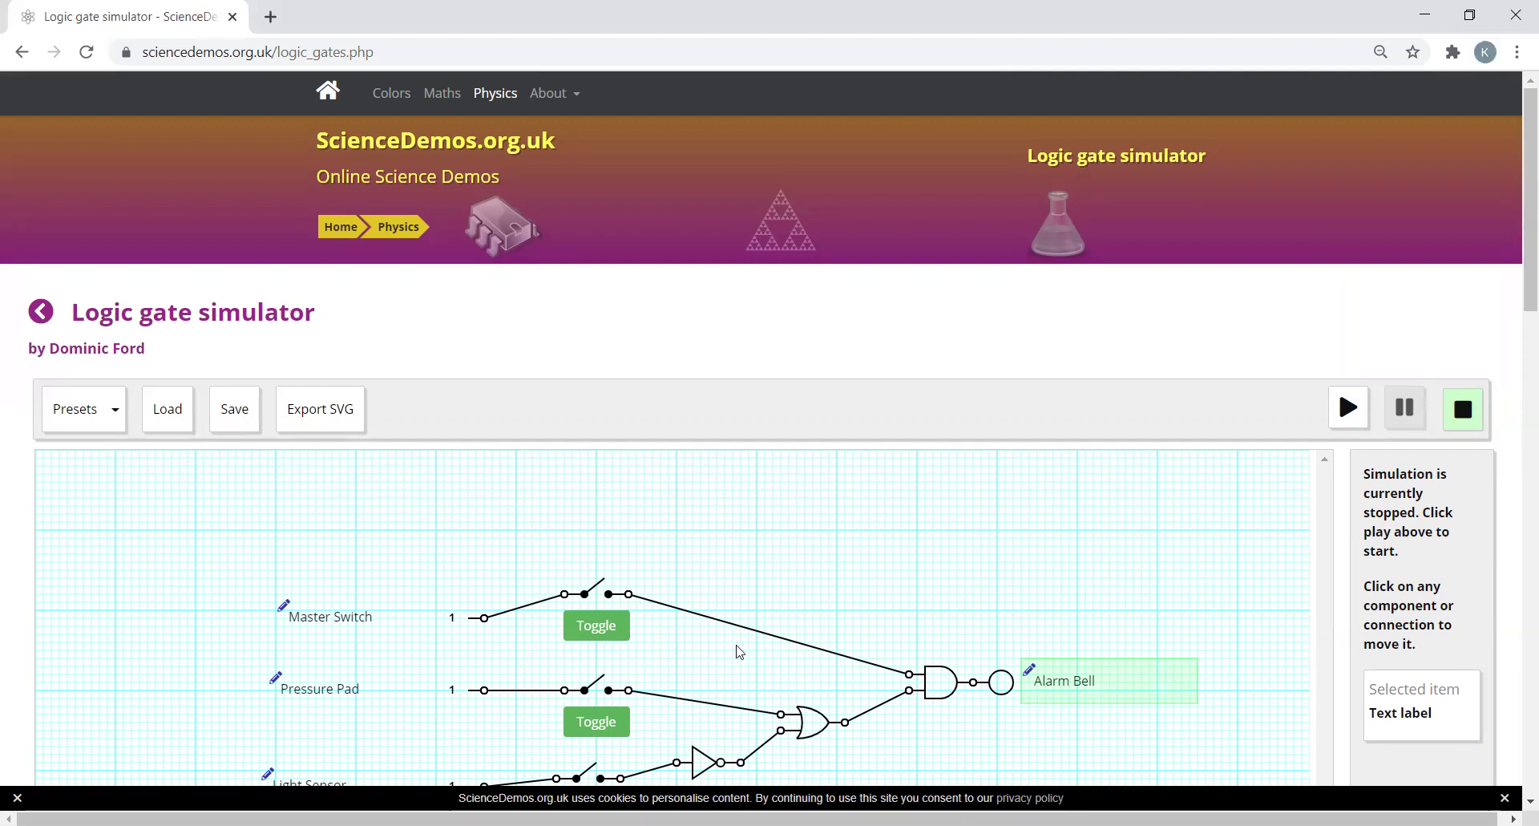
# Save the circuit design to a file and export the diagram as an SVG
pyautogui.scroll(-2, 473, 449)
pyautogui.click(234, 243)
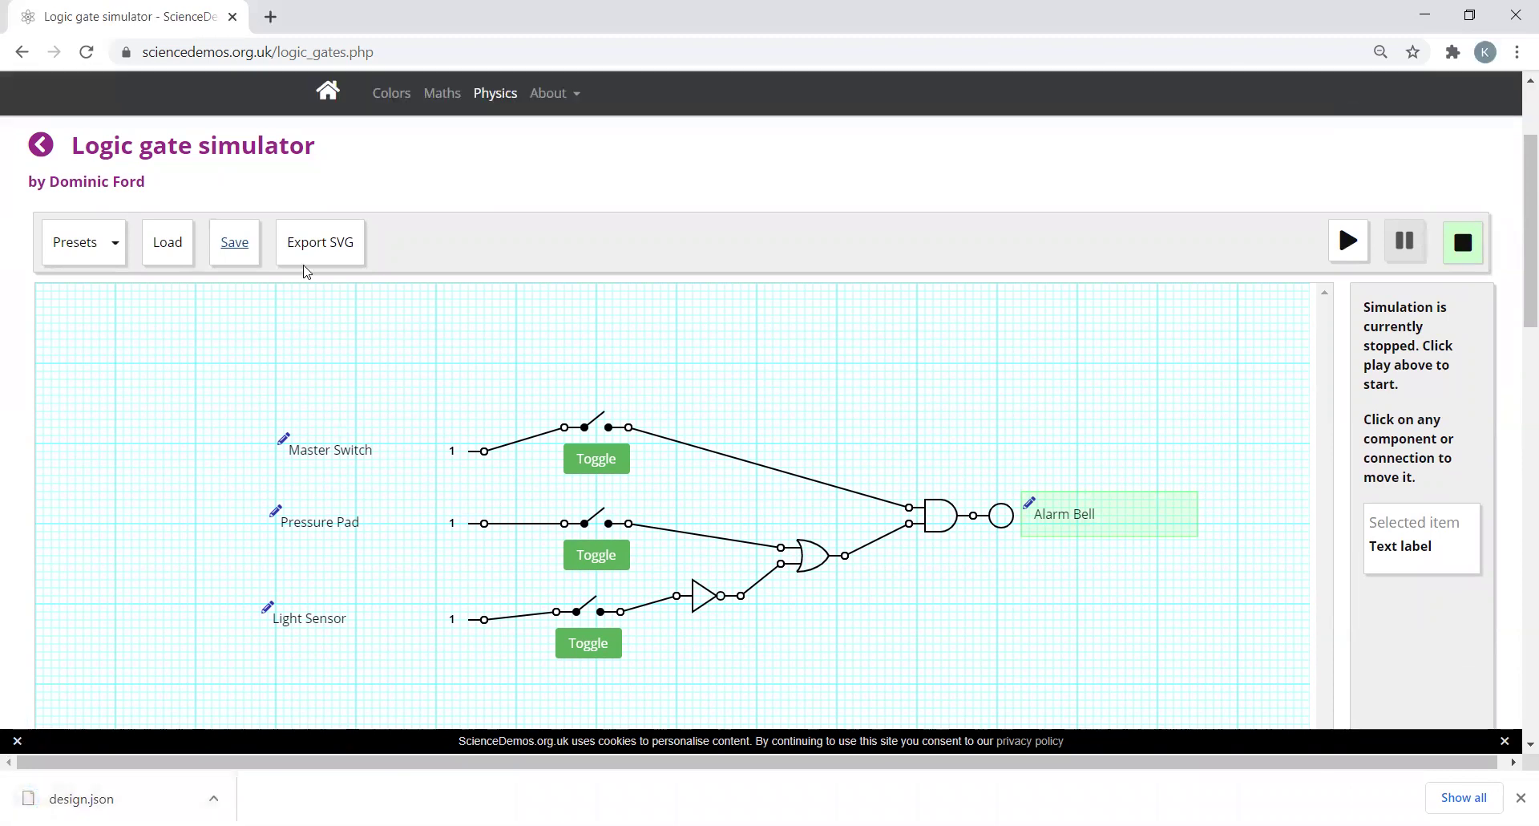
pyautogui.click(316, 248)
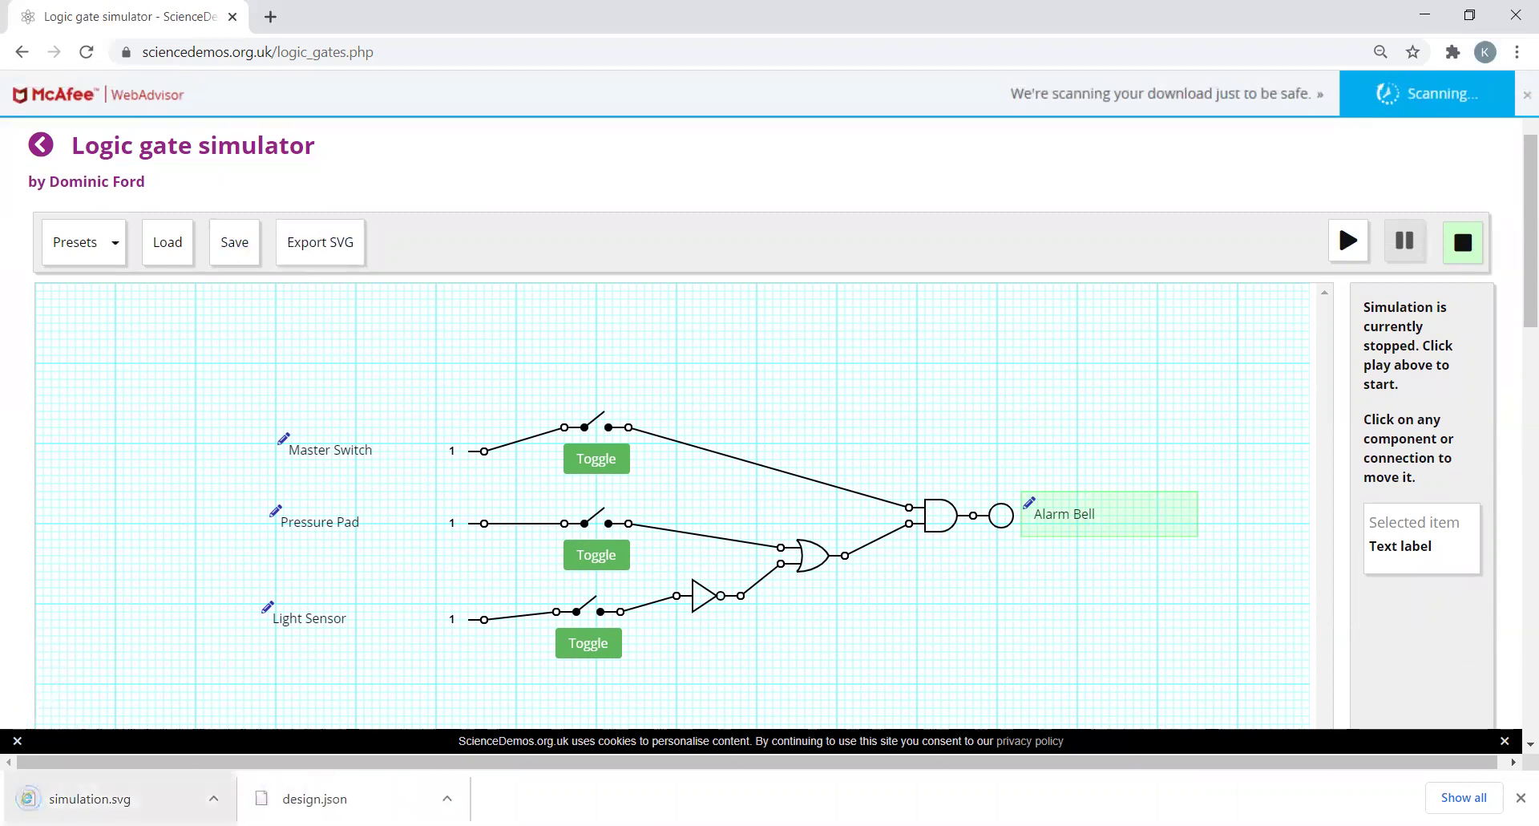
# Load the saved circuit file design.json from the Downloads folder
pyautogui.click(169, 243)
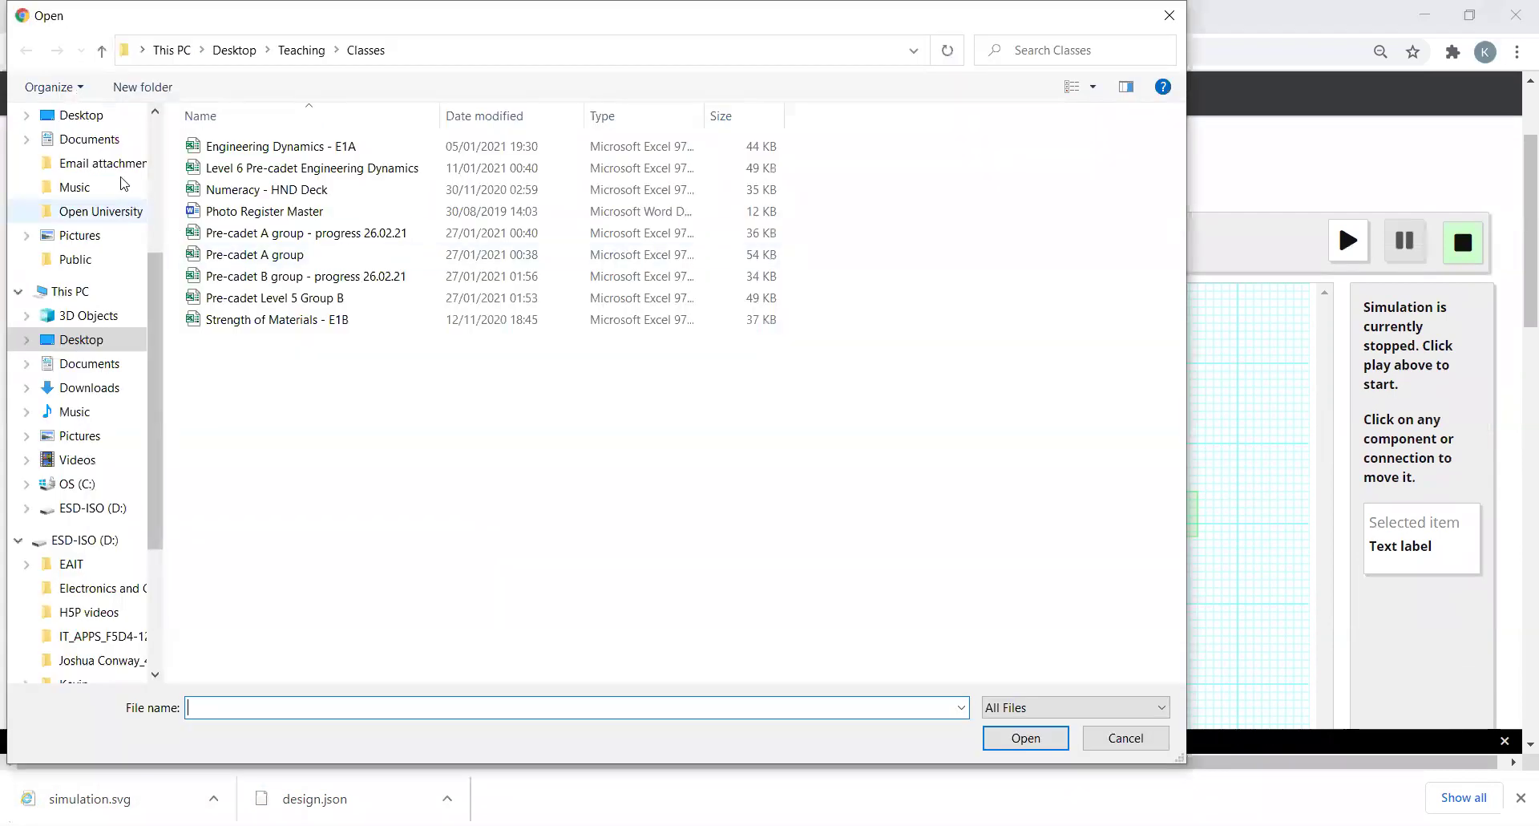
pyautogui.click(89, 388)
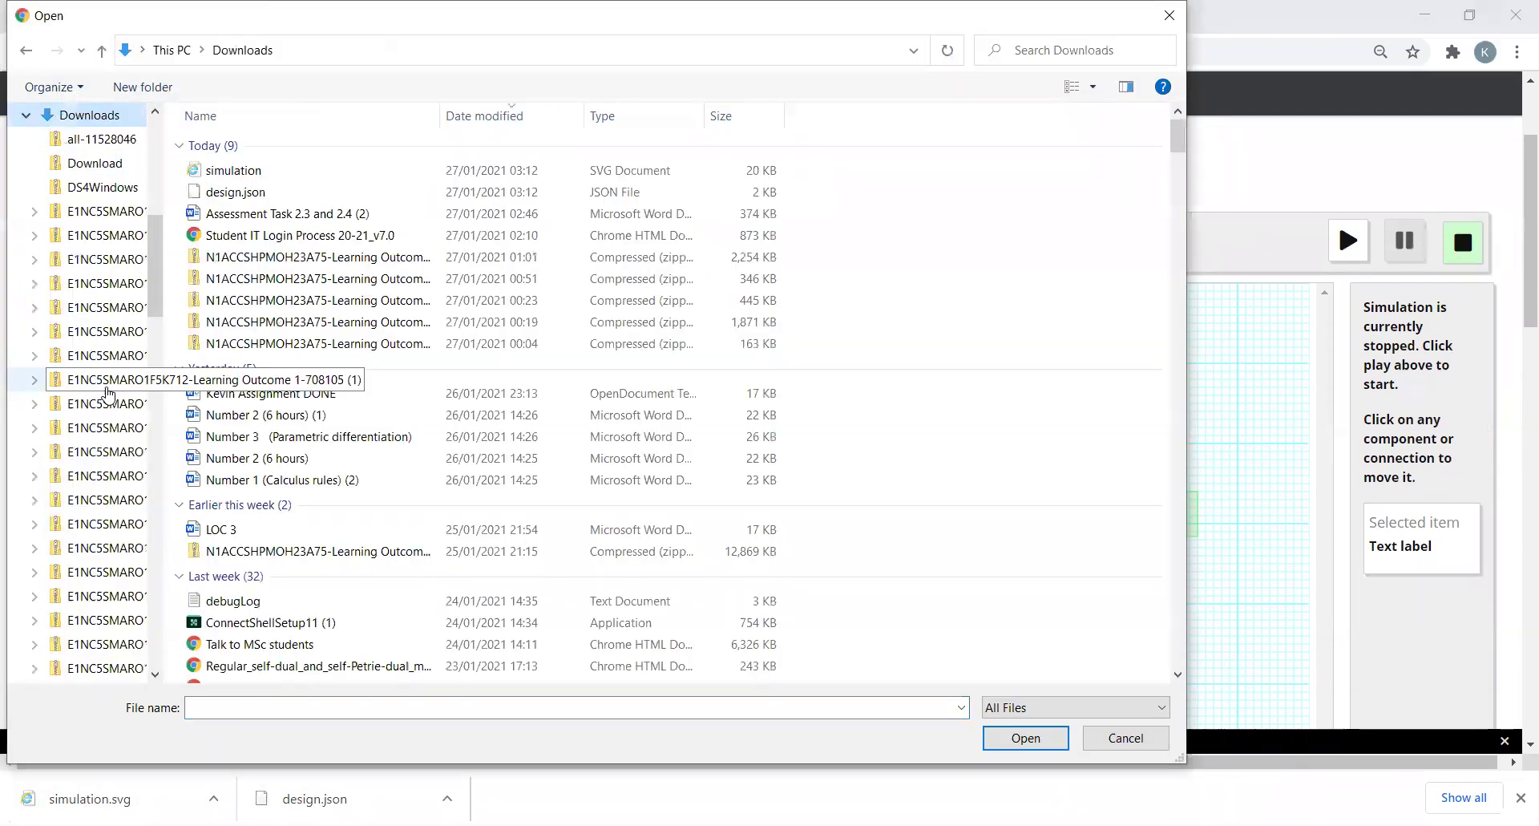
pyautogui.click(265, 190)
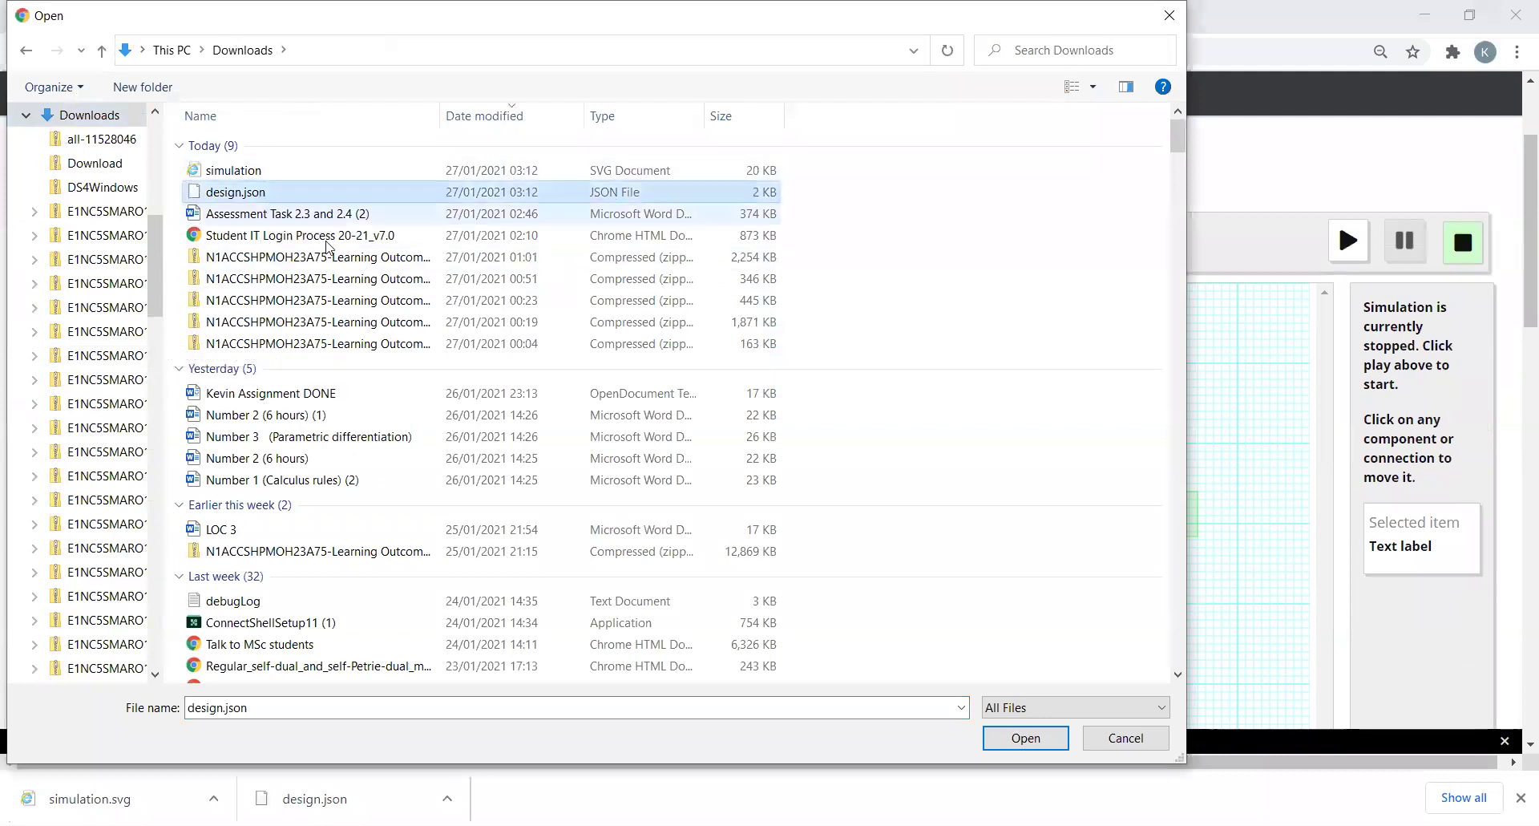
pyautogui.click(1043, 744)
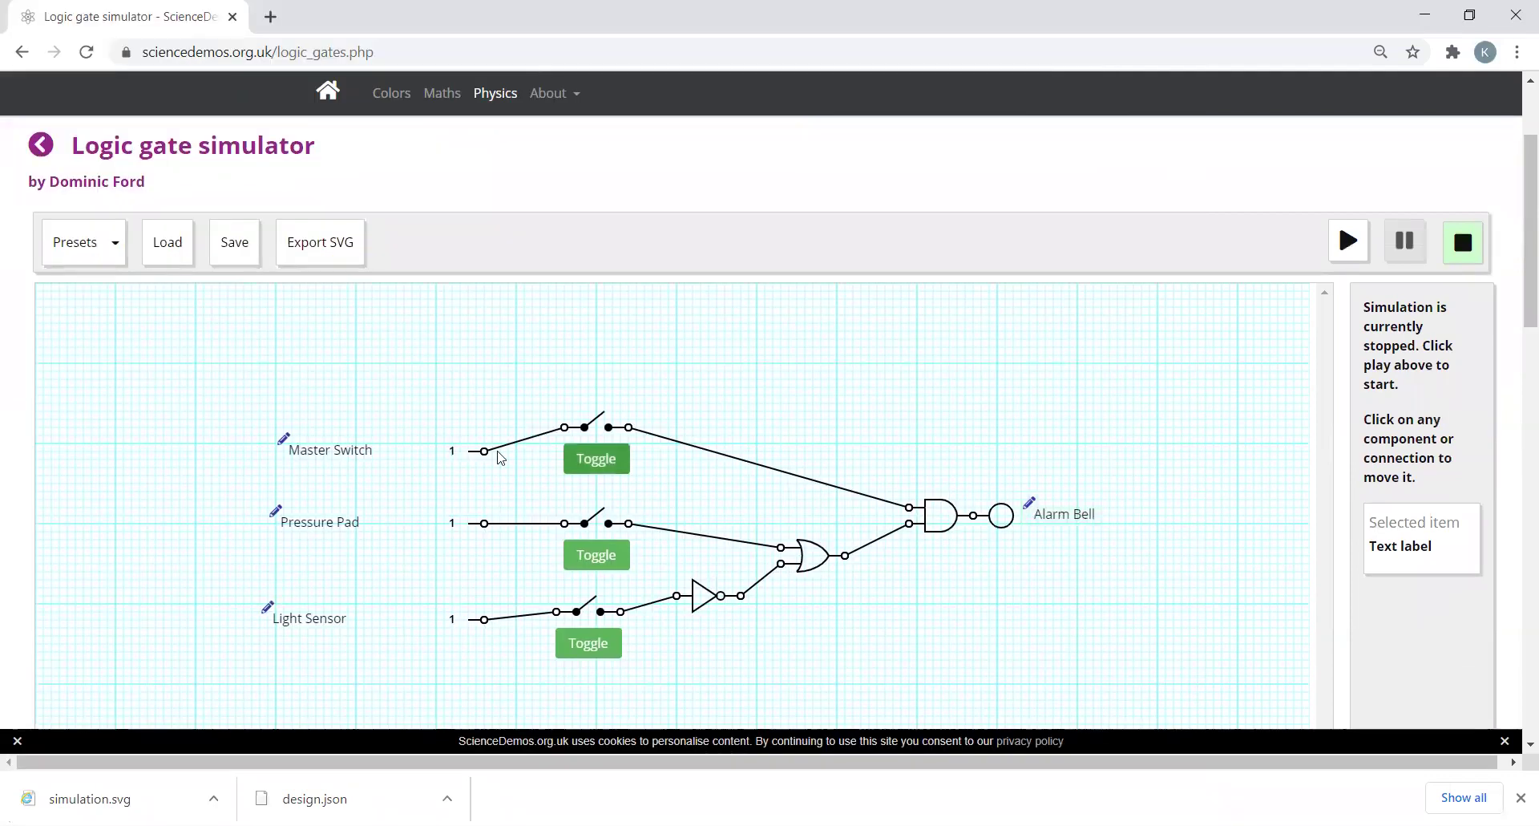
# Try to load the exported simulation SVG file as a circuit
pyautogui.click(182, 250)
pyautogui.click(240, 171)
pyautogui.click(1033, 745)
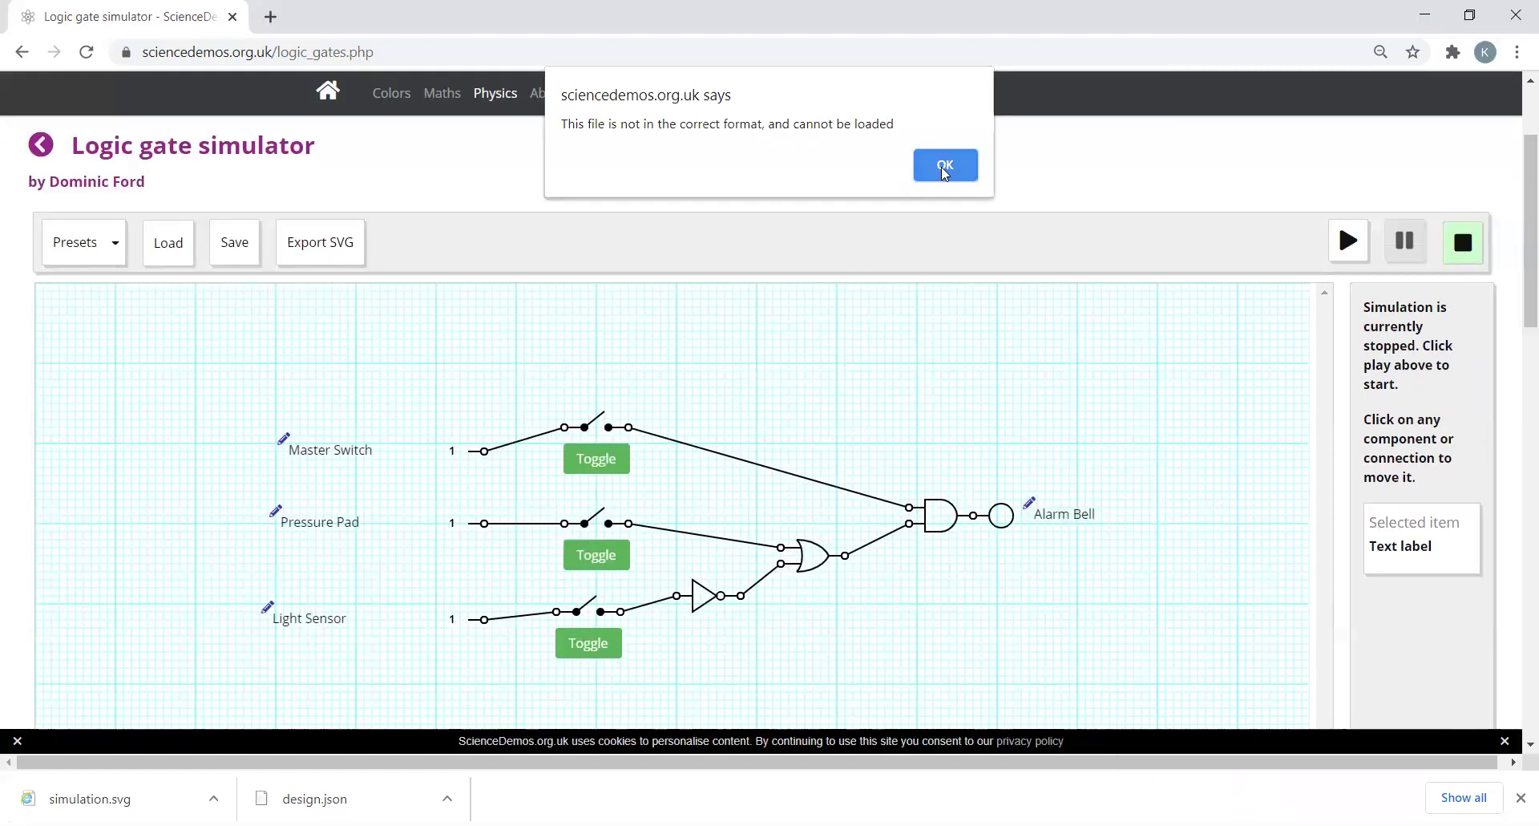
pyautogui.click(944, 169)
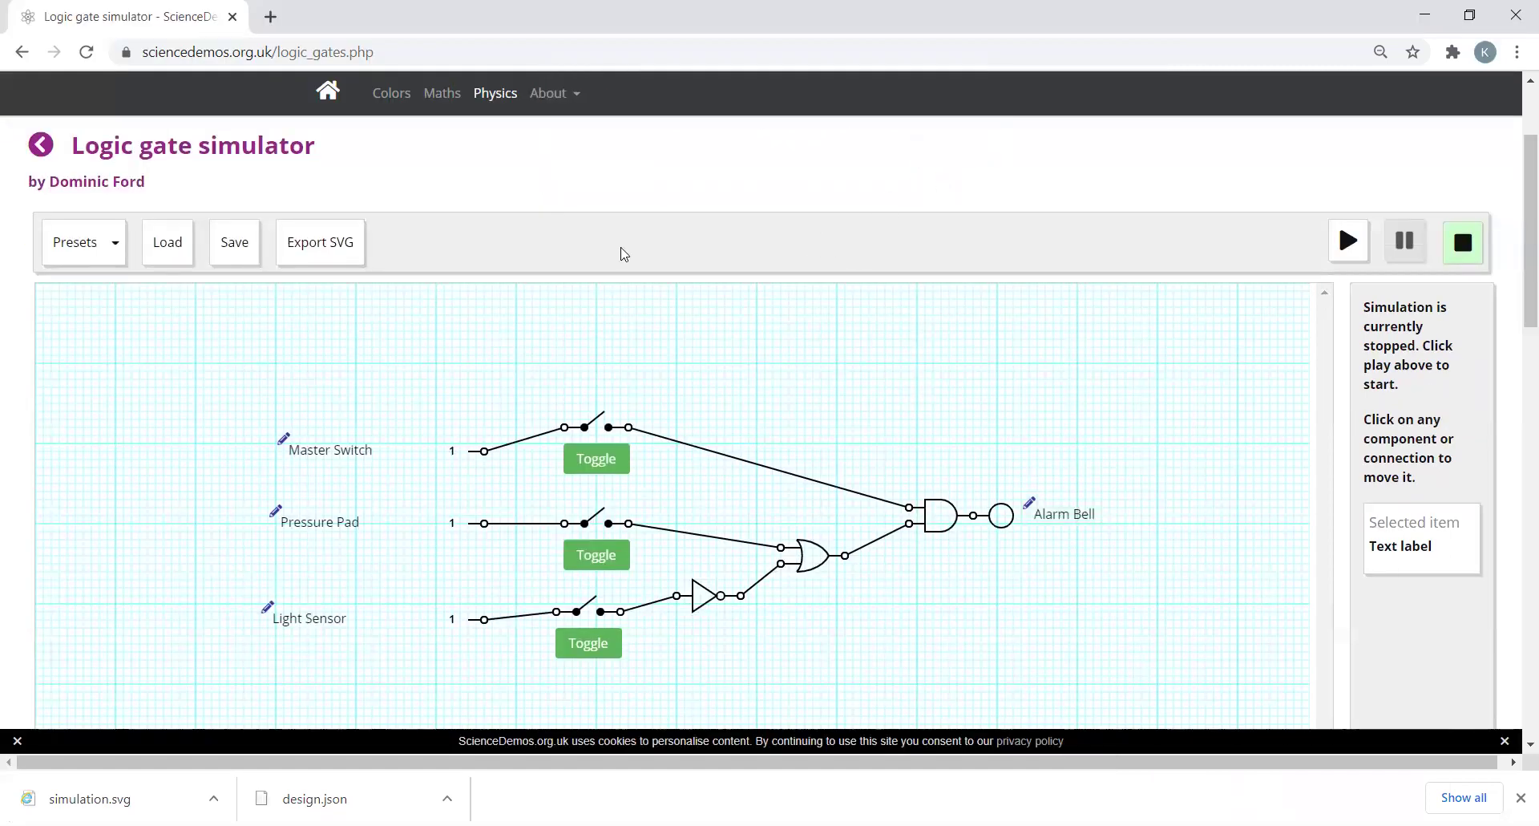
pyautogui.click(168, 256)
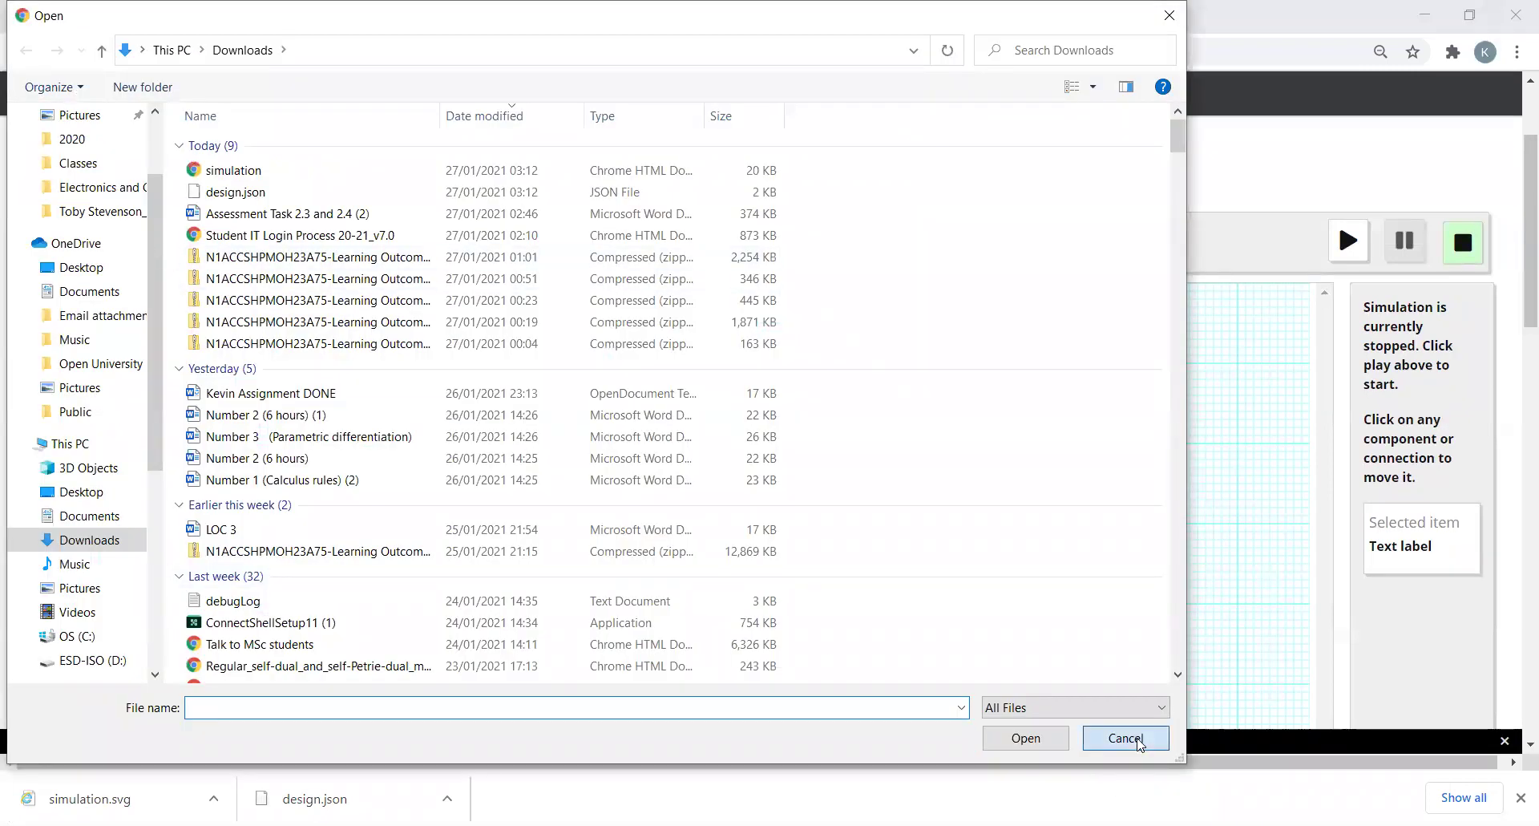
pyautogui.click(1125, 738)
pyautogui.click(940, 165)
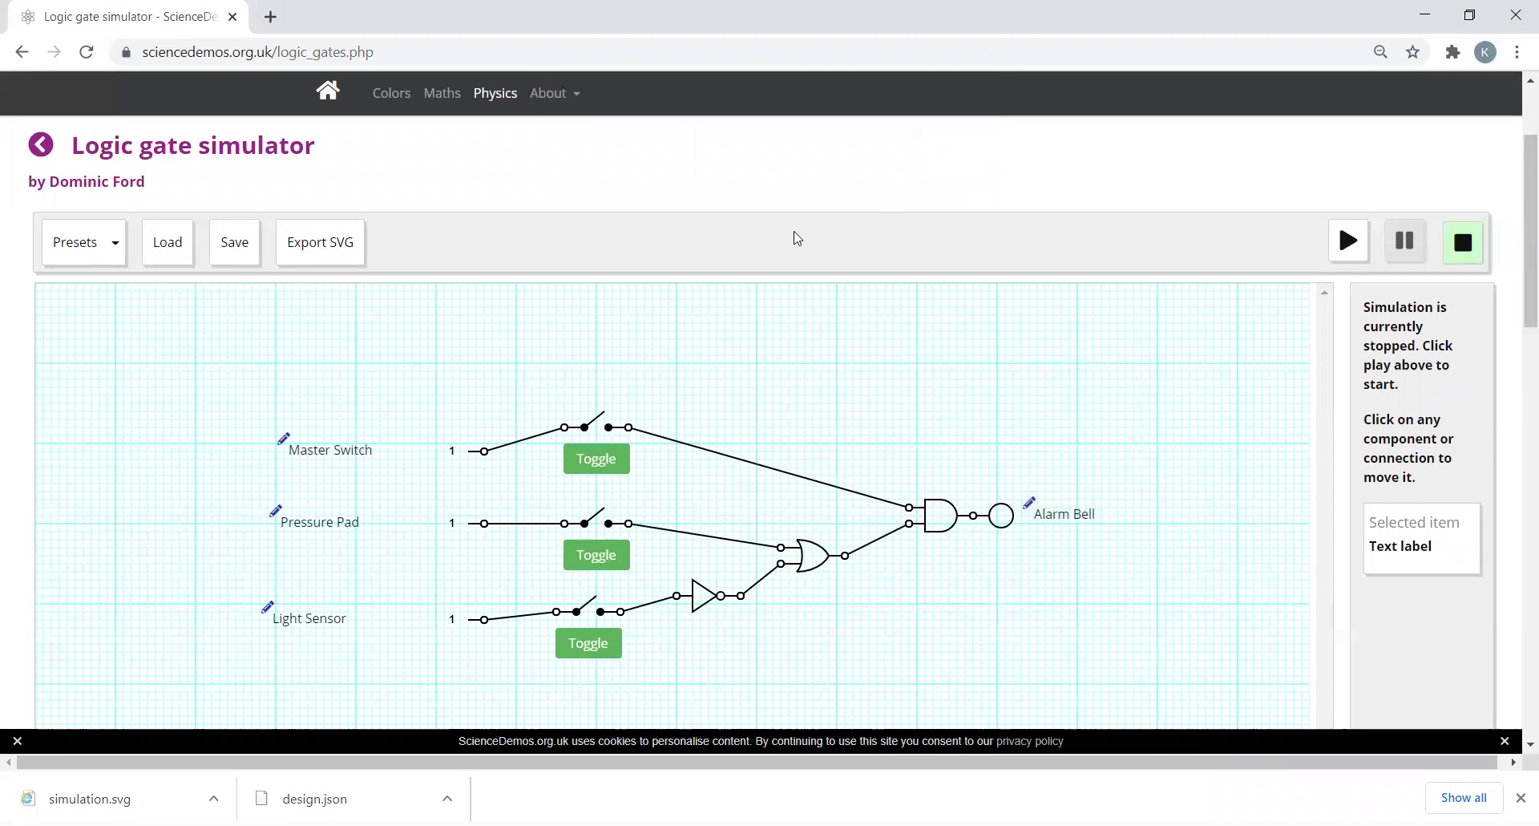